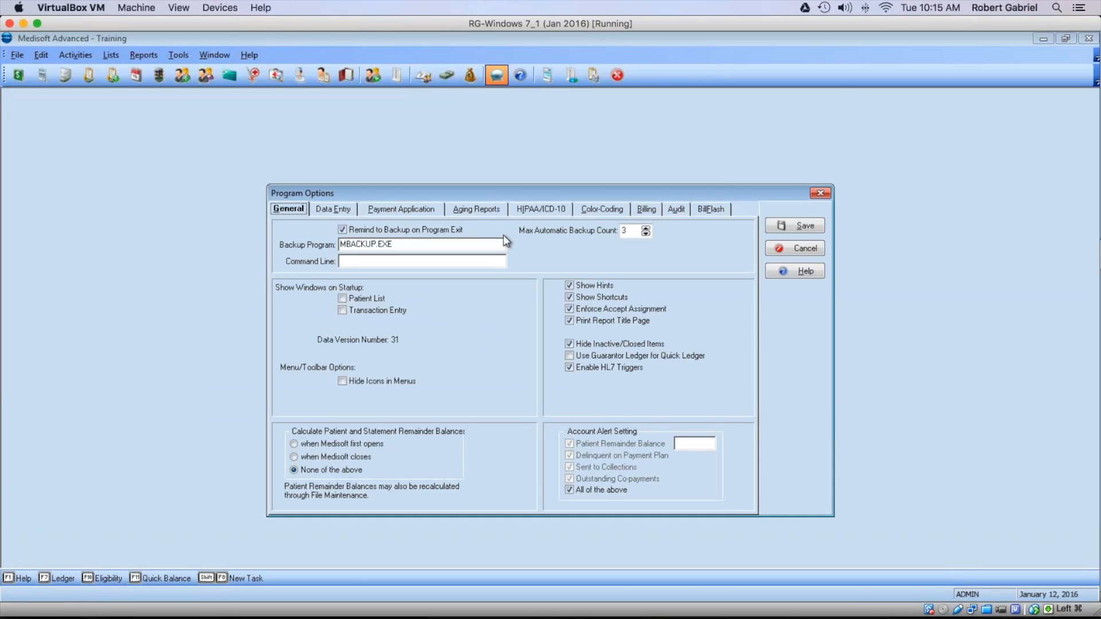
# Step: Review the Payment Application write-off defaults (SBWO code, $5.00 maximum), then close Program Options
pyautogui.click(409, 209)
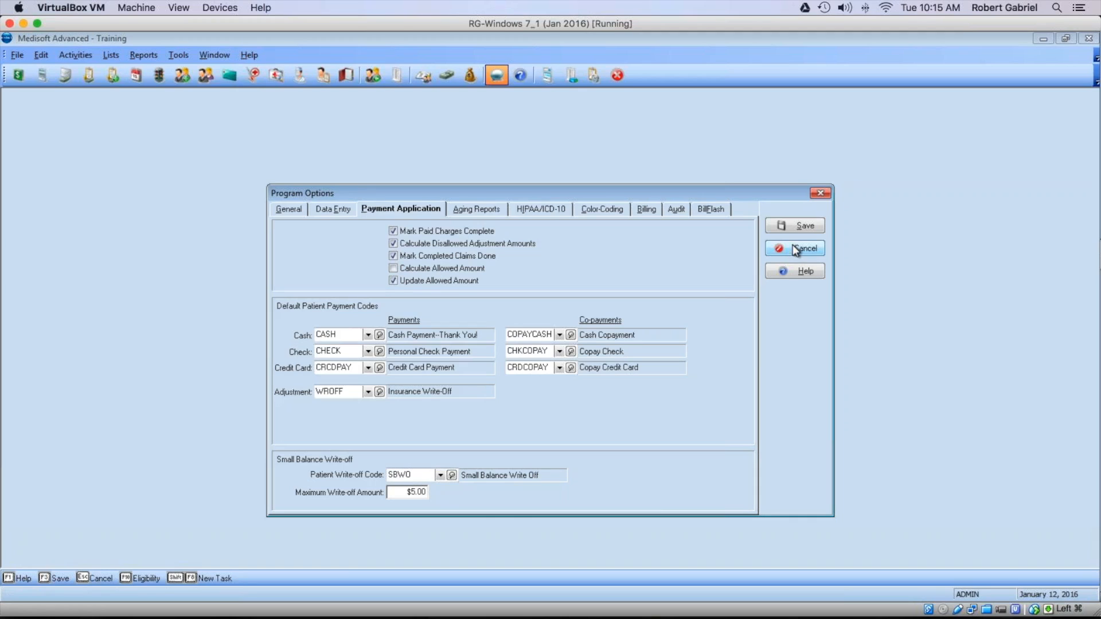
pyautogui.click(821, 194)
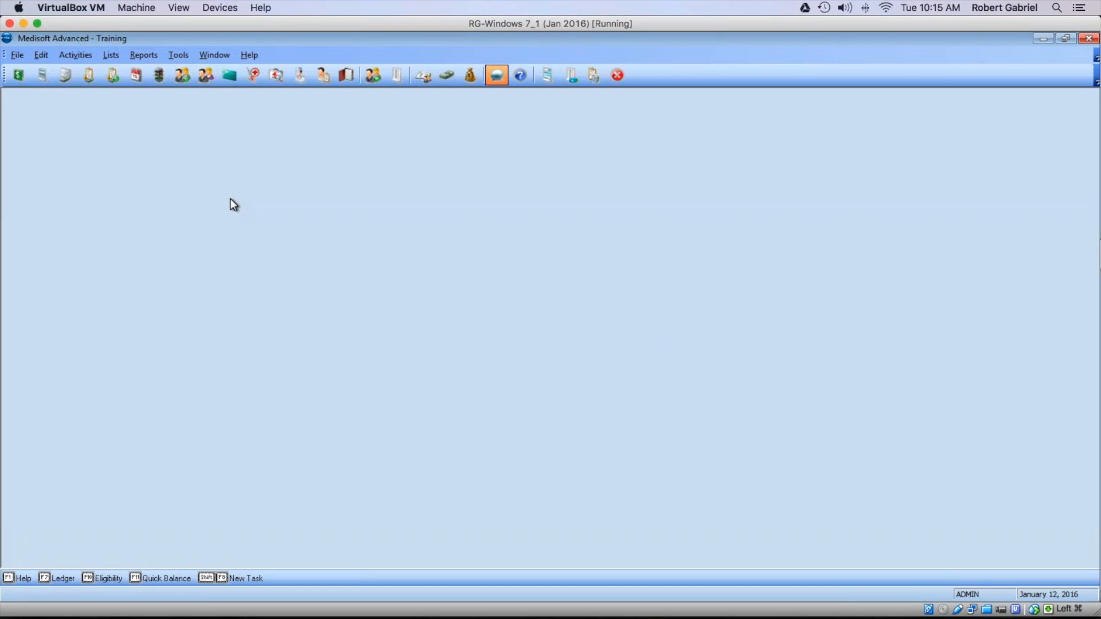
# Step: Open the Small Balance Write-off window from Activities, prefilled with SBWO and 5.00 maximum
pyautogui.click(85, 58)
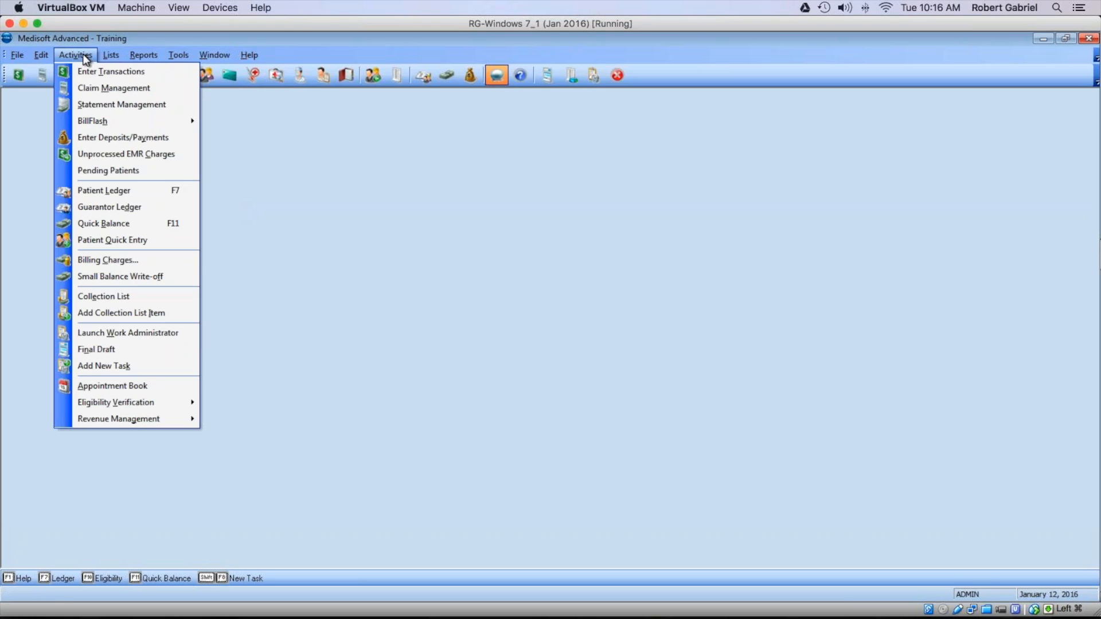
pyautogui.click(130, 276)
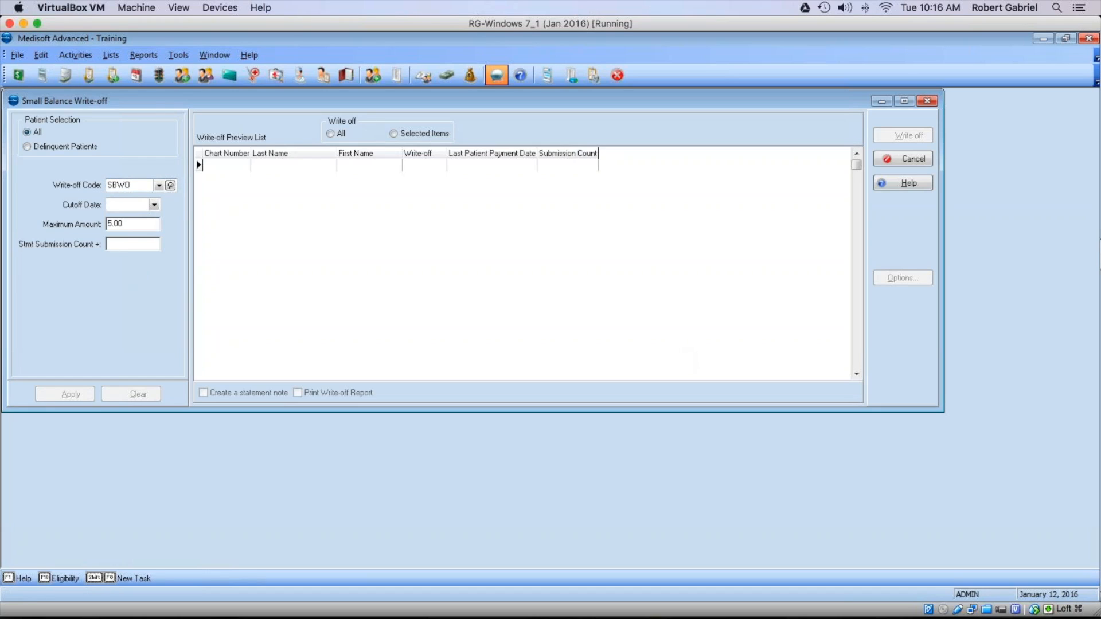
# Step: Set the write-off cutoff date to 1/12/2015 and the maximum amount to 500.00
pyautogui.click(155, 205)
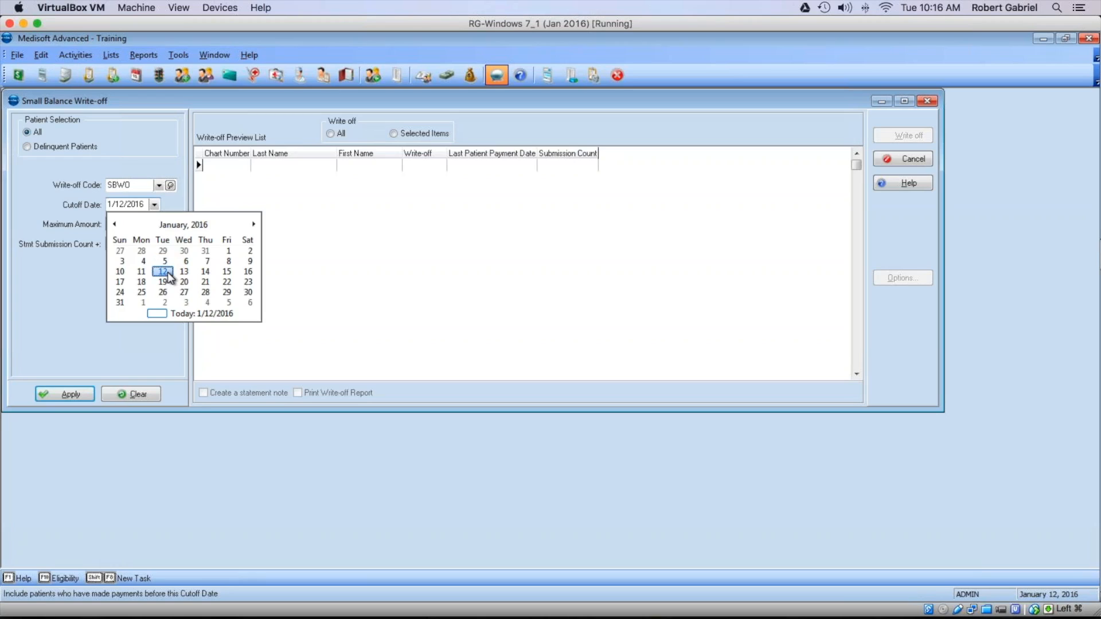
pyautogui.click(169, 275)
pyautogui.doubleClick(144, 205)
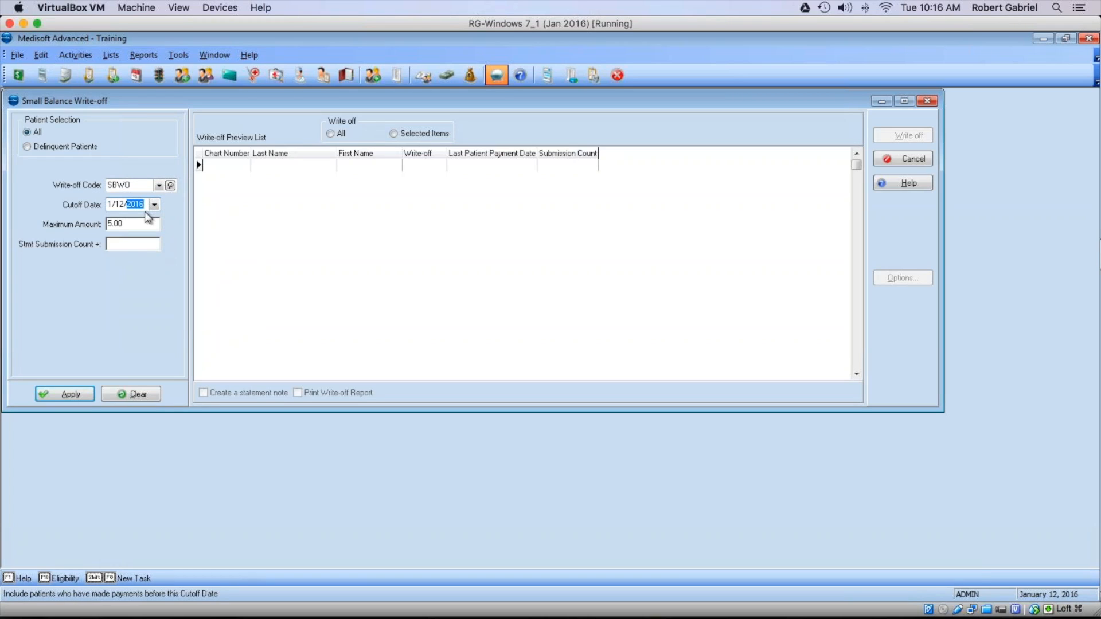
pyautogui.write('2015')
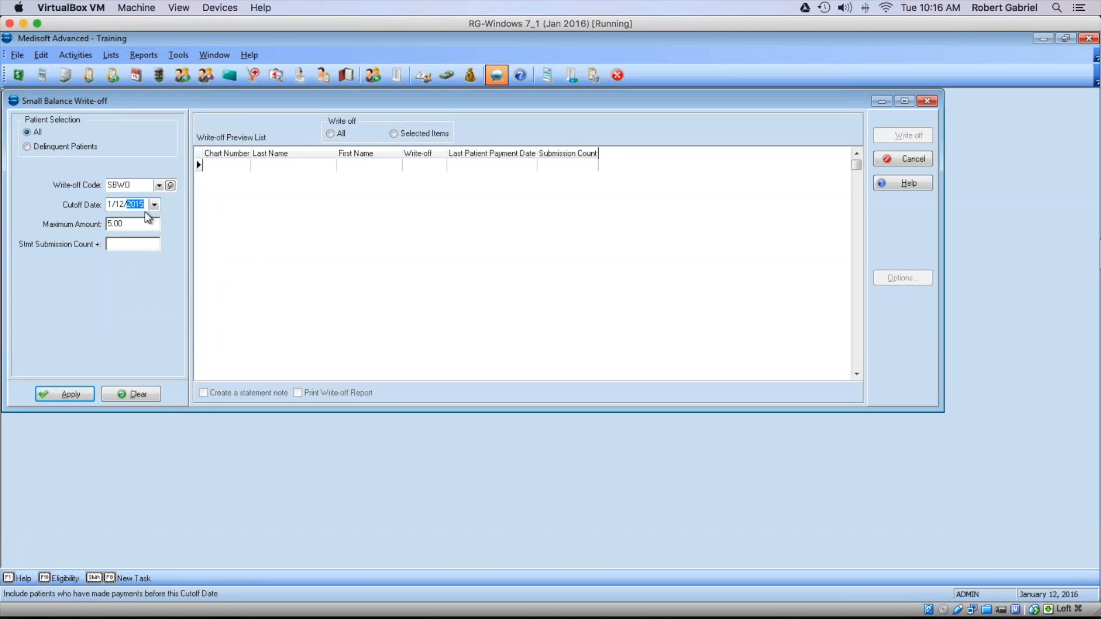
pyautogui.click(111, 224)
pyautogui.write('00')
pyautogui.click(117, 243)
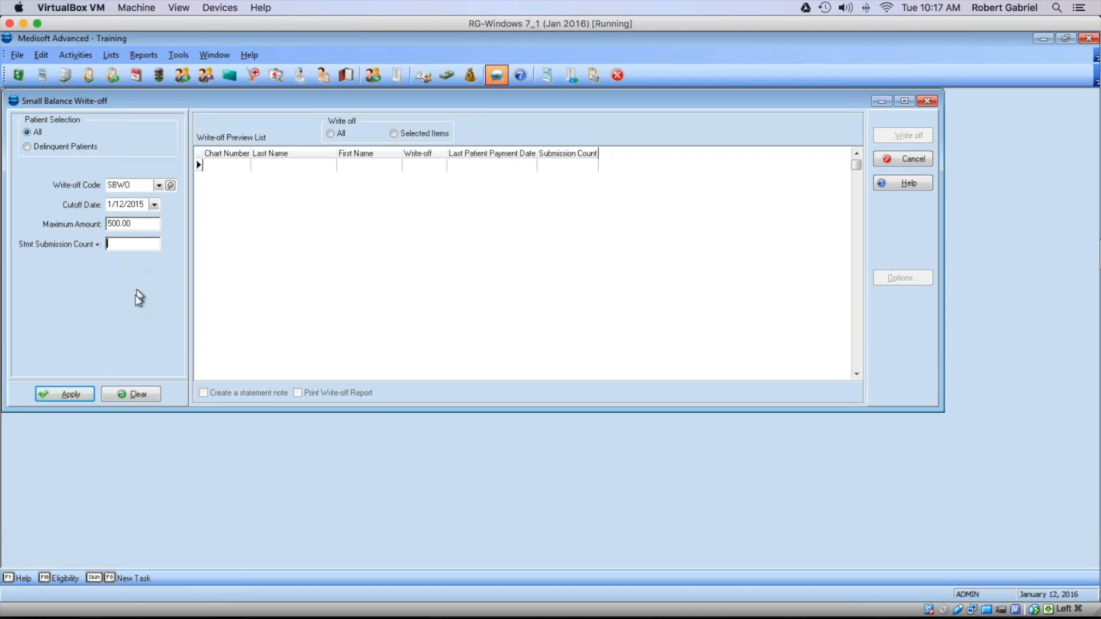
# Step: Apply the criteria to preview write-offs, recalculating balances, and mark the $71.00 write-off row
pyautogui.click(68, 394)
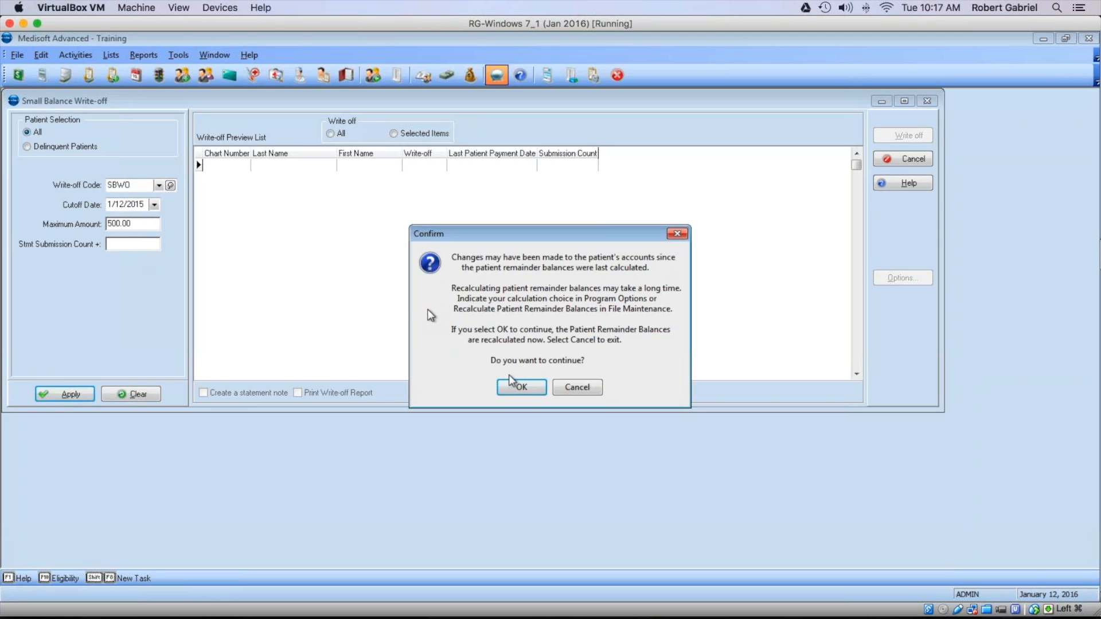
pyautogui.click(519, 386)
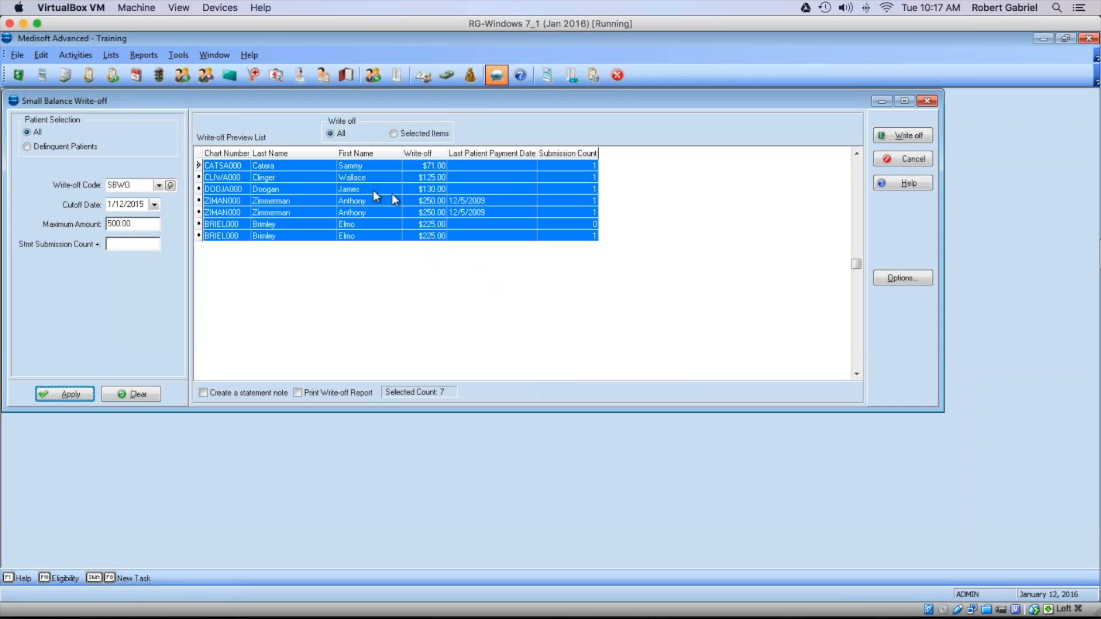
pyautogui.click(426, 211)
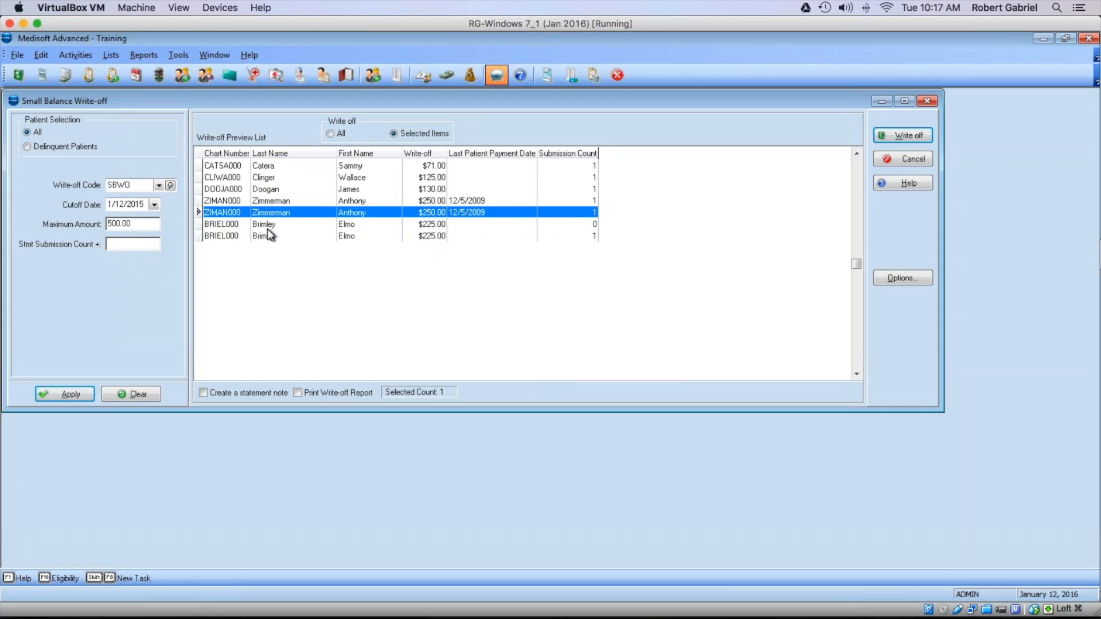
pyautogui.click(247, 167)
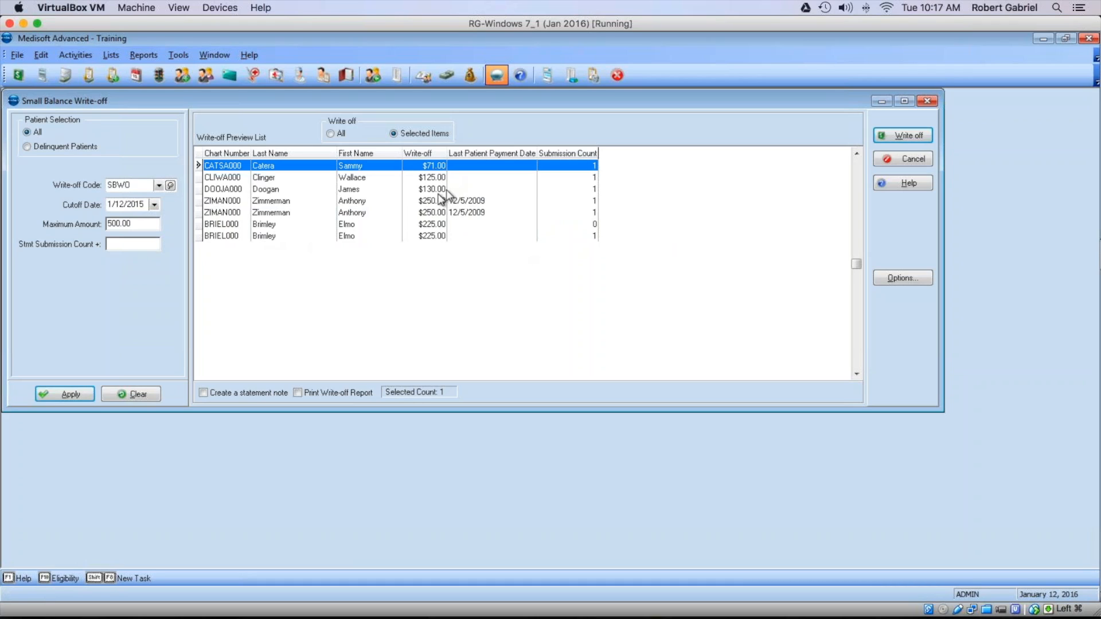
# Step: Lower the maximum amount to 150.00, re-apply, and post write-offs for the three listed patients
pyautogui.moveTo(130, 223); pyautogui.dragTo(89, 224)
pyautogui.write('150')
pyautogui.click(75, 396)
pyautogui.click(522, 387)
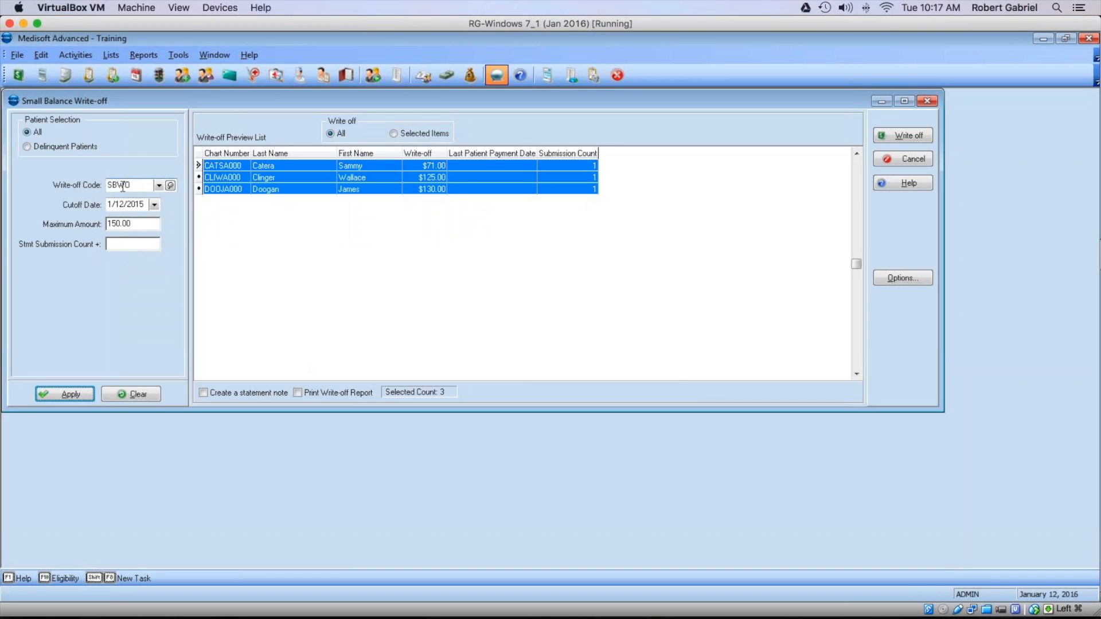
pyautogui.click(890, 140)
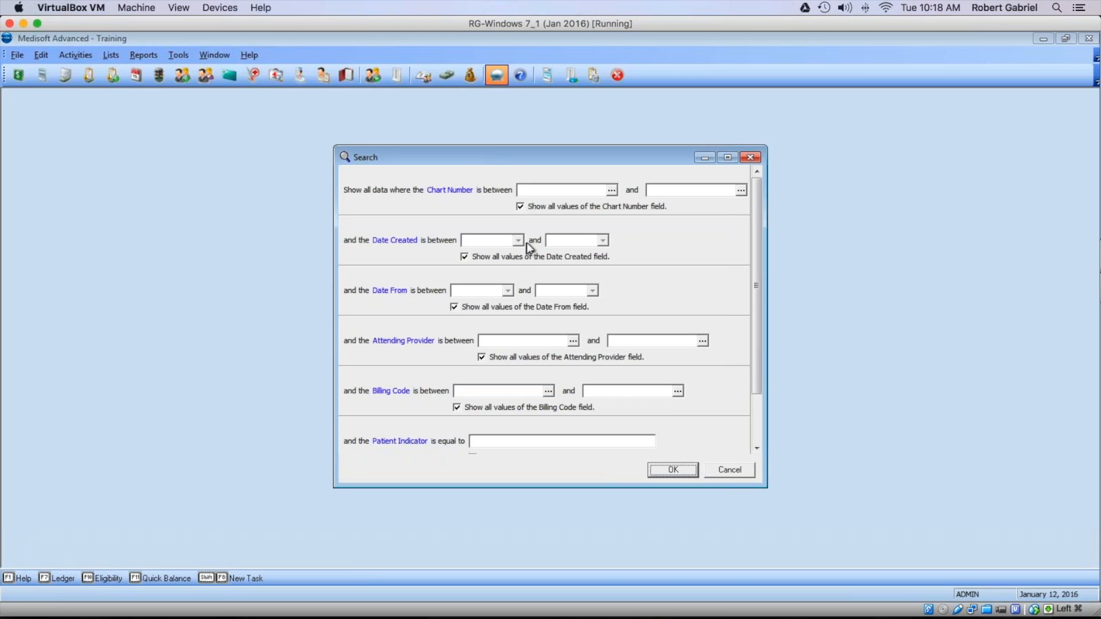
# Step: Preview the Patient Day Sheet for date created 1/12/2016, close it, and open Transaction Entry
pyautogui.click(519, 242)
pyautogui.click(501, 304)
pyautogui.click(656, 471)
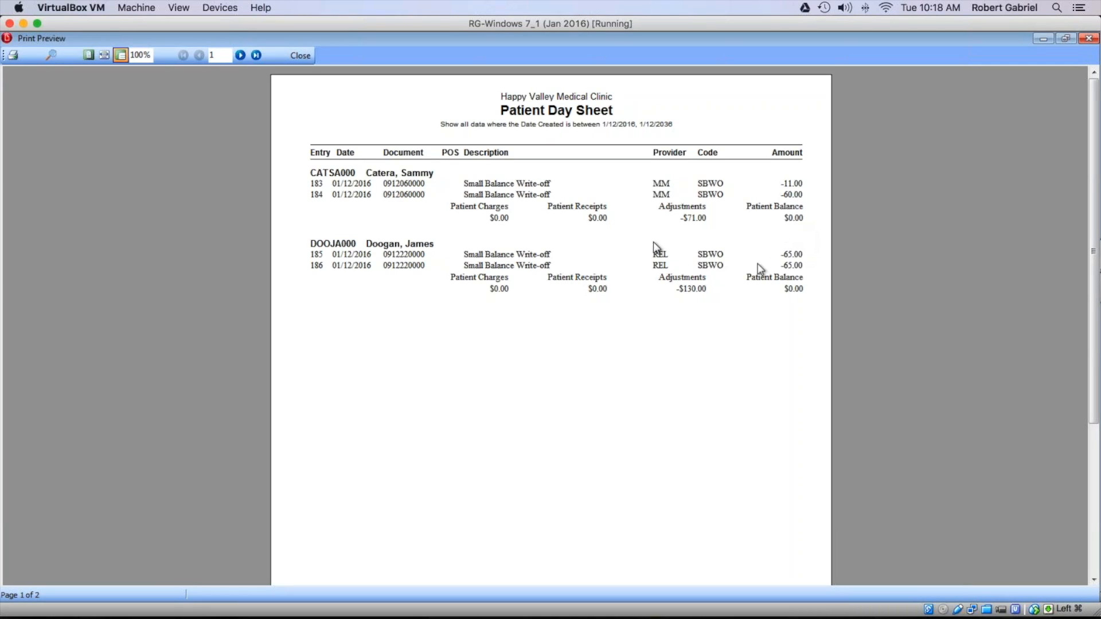
pyautogui.click(293, 55)
pyautogui.click(18, 74)
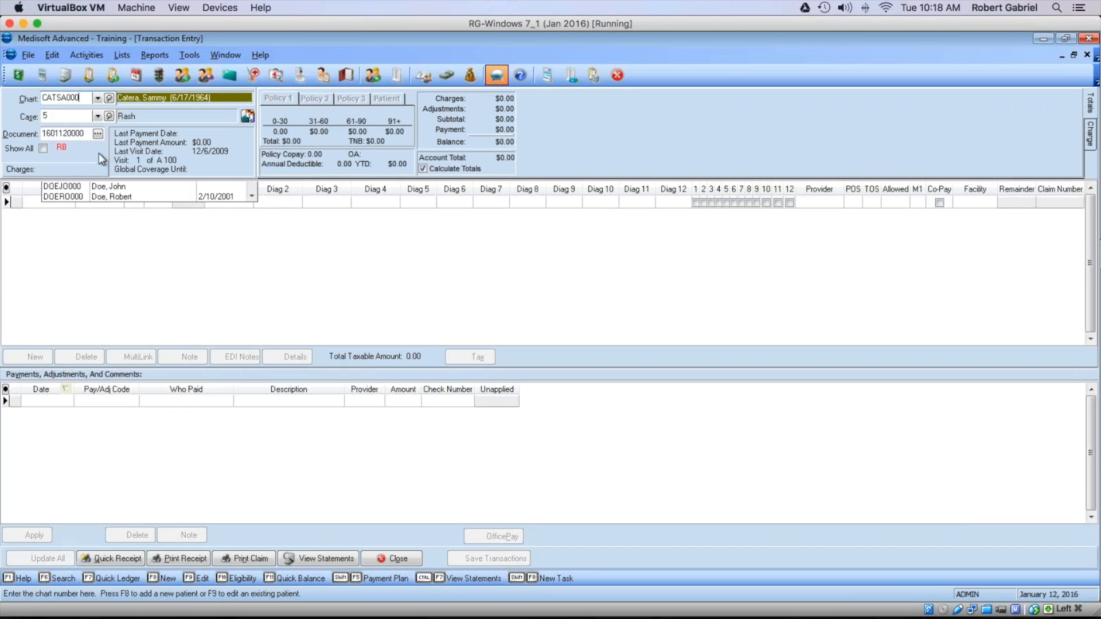
# Step: Load the patient's 1/12/2016 SBWO case, showing -11.00 and -60.00 write-offs with $0.00 balance
pyautogui.click(247, 117)
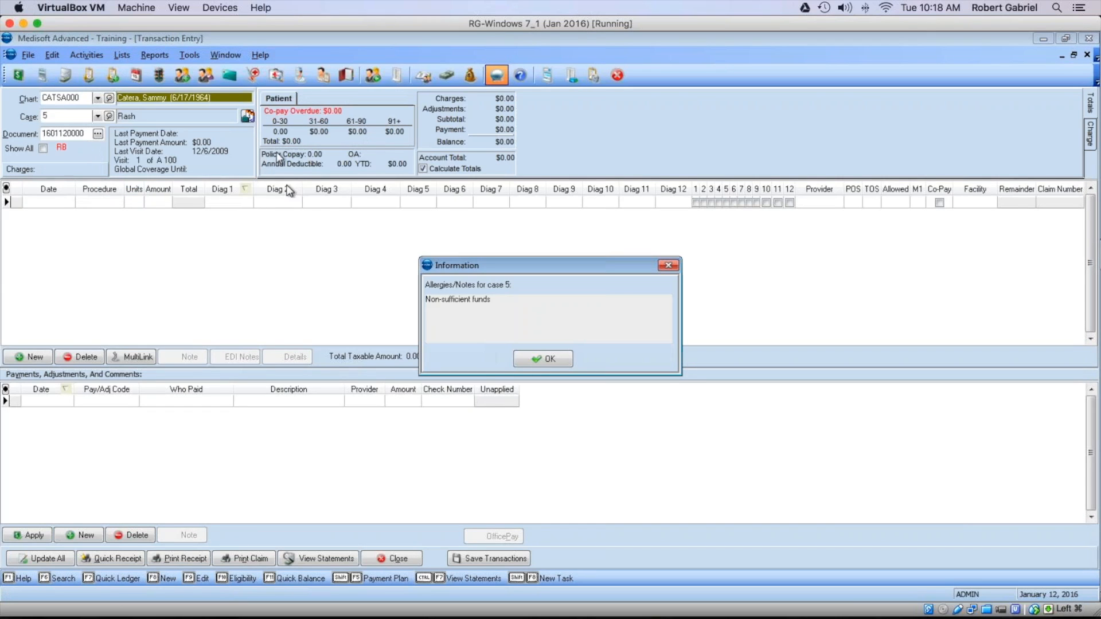
pyautogui.click(535, 360)
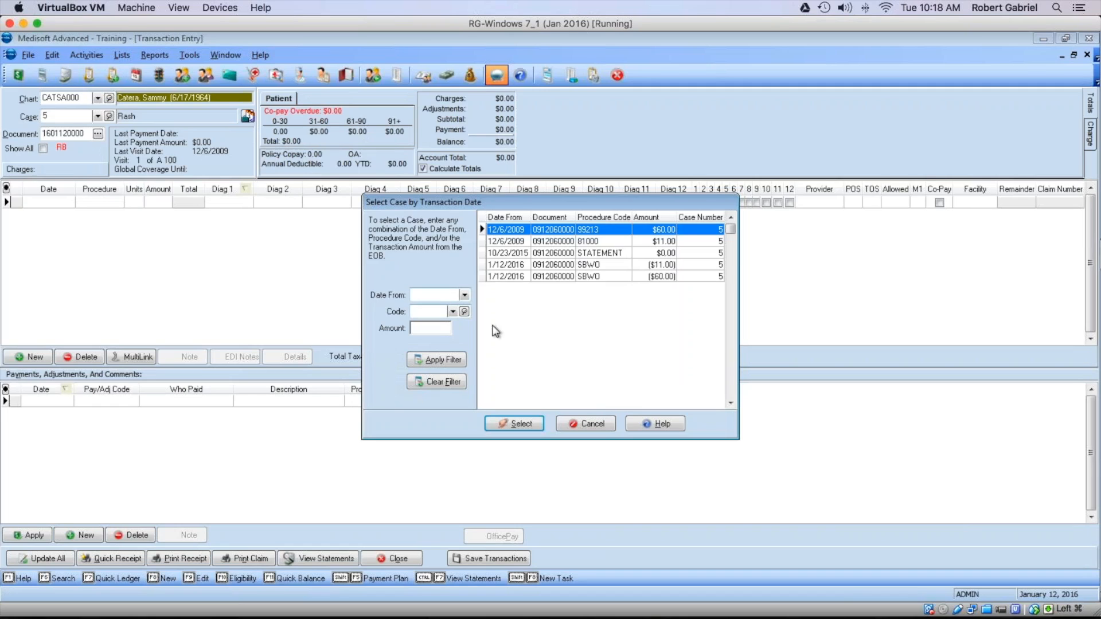
pyautogui.click(545, 275)
pyautogui.click(526, 424)
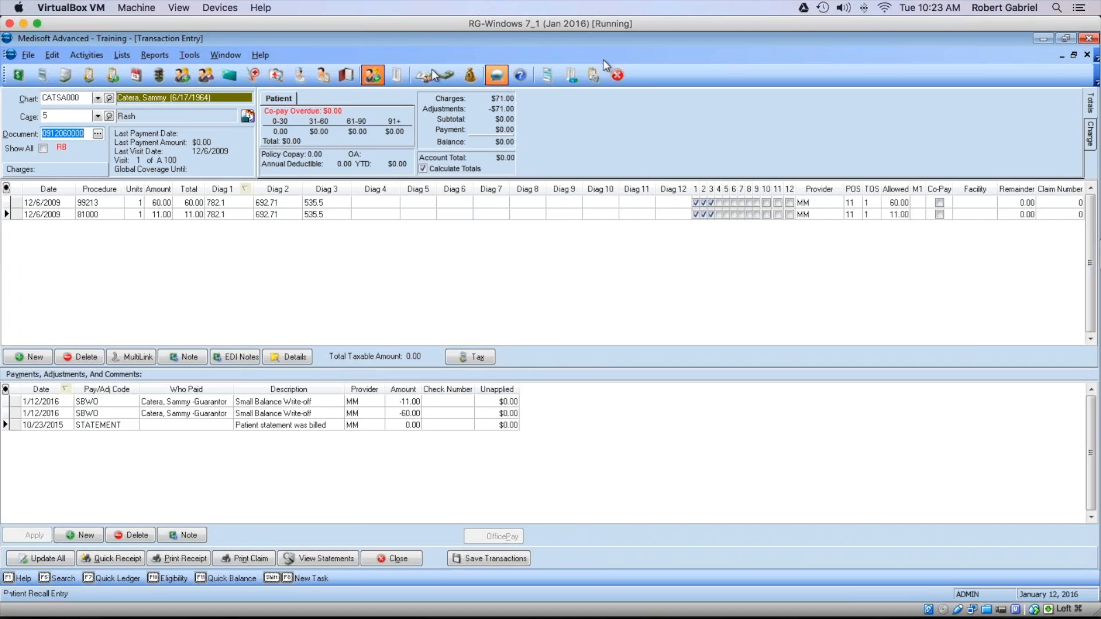
# Step: Check the version details in Help > About Medisoft, then close Transaction Entry
pyautogui.click(260, 55)
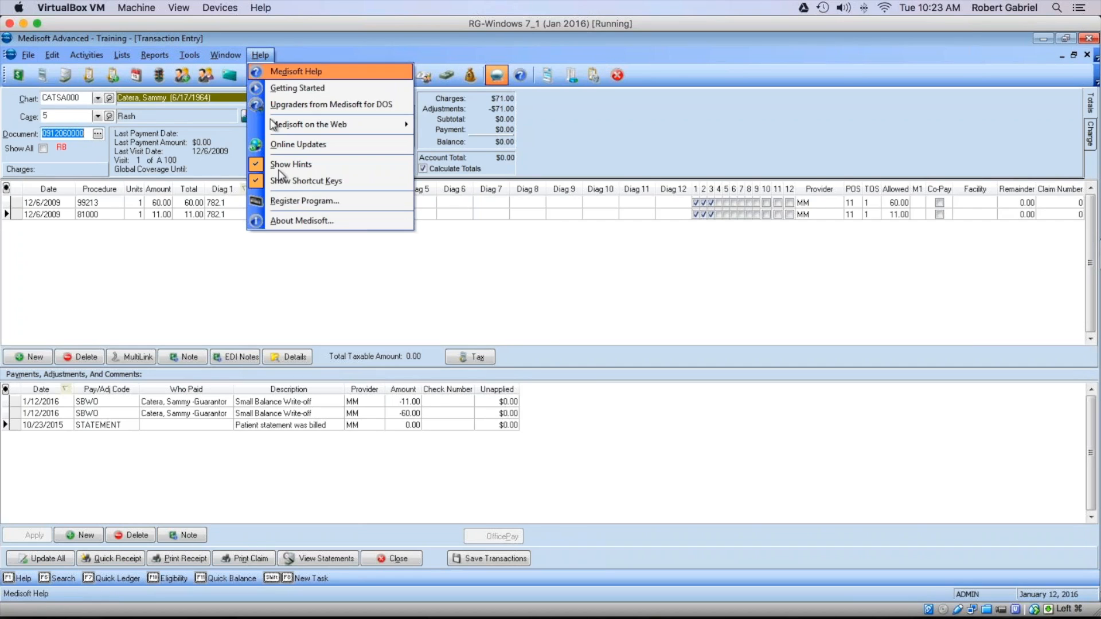
pyautogui.click(287, 219)
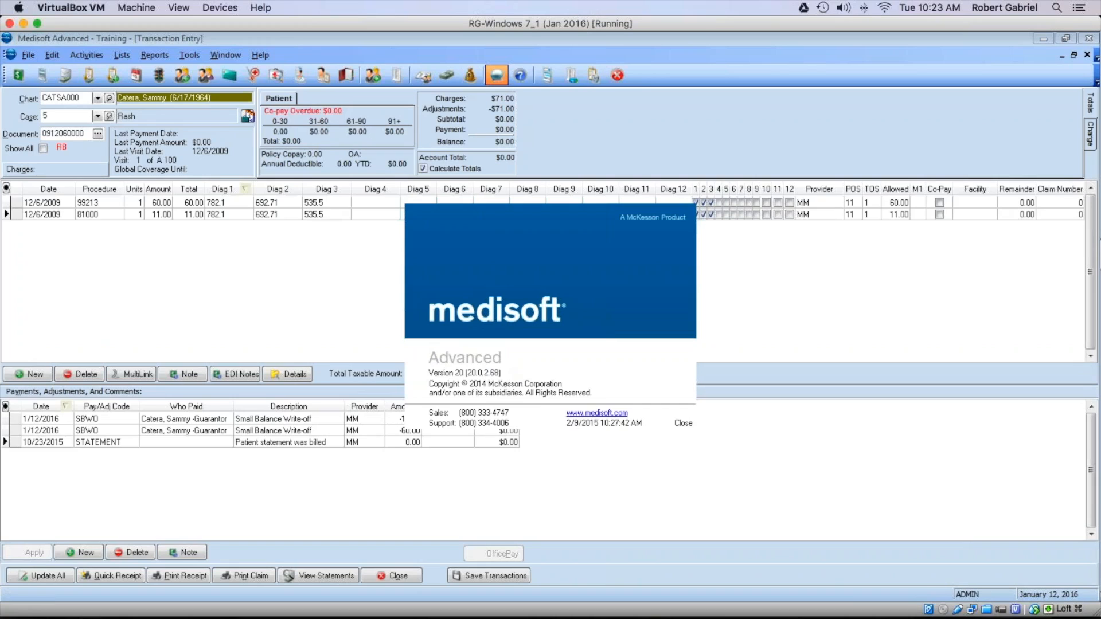
pyautogui.click(684, 425)
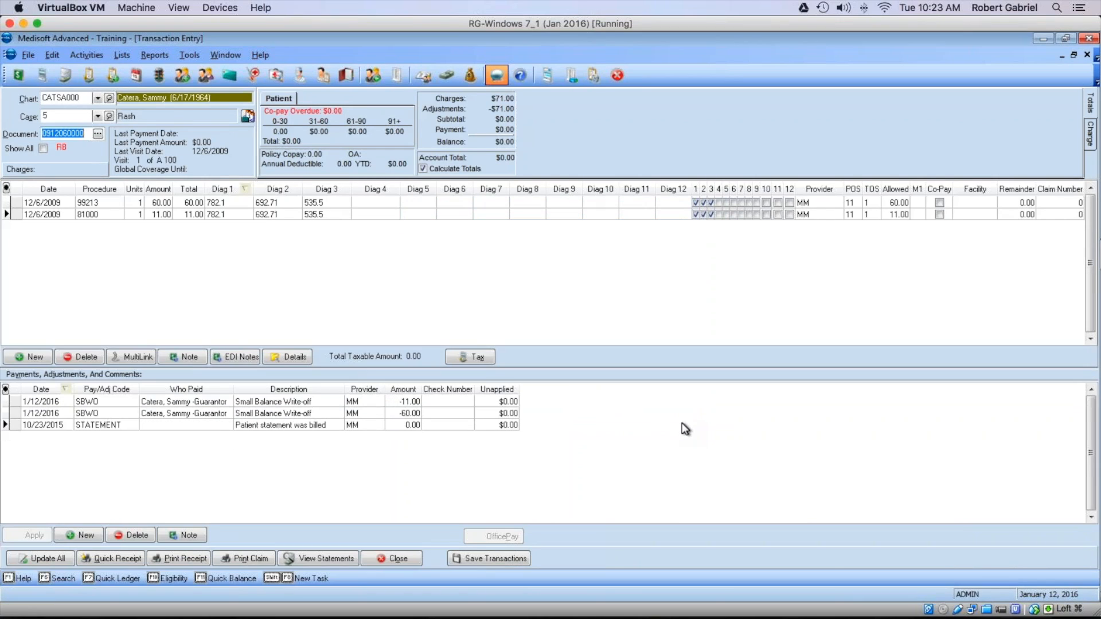
pyautogui.click(398, 559)
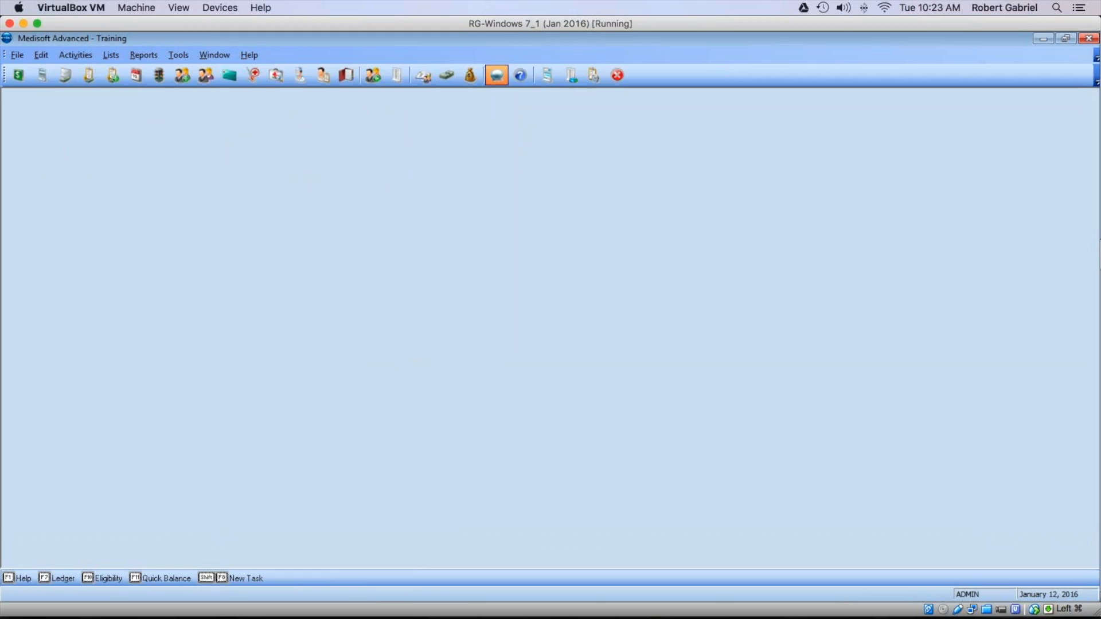
# Step: Start a new deposit with Aetna (AET00) as the paying insurance carrier
pyautogui.click(470, 78)
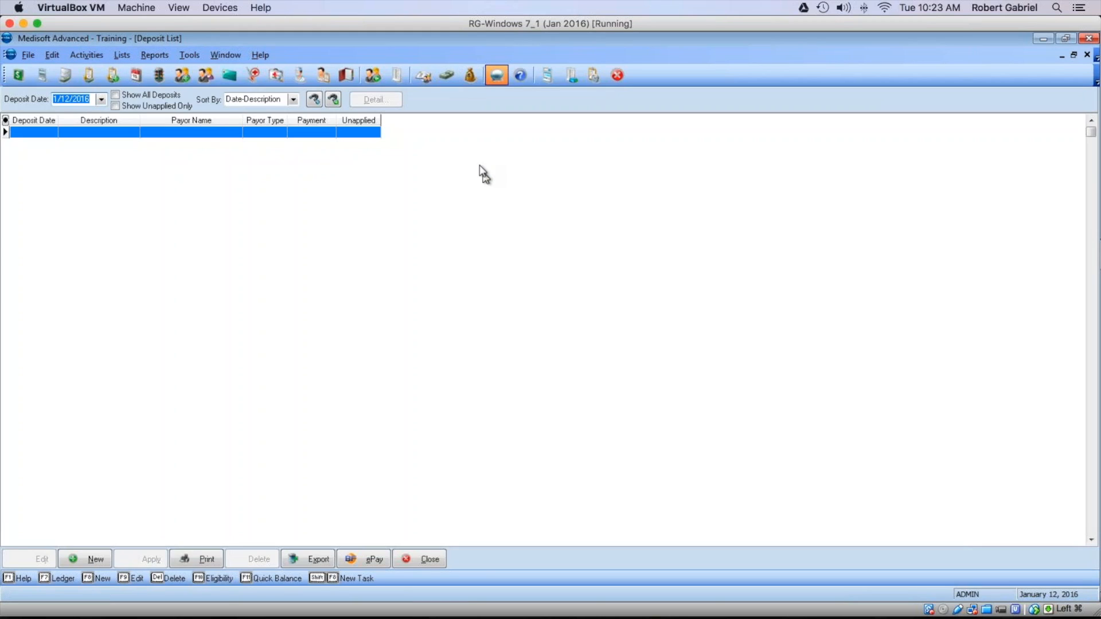
pyautogui.click(97, 559)
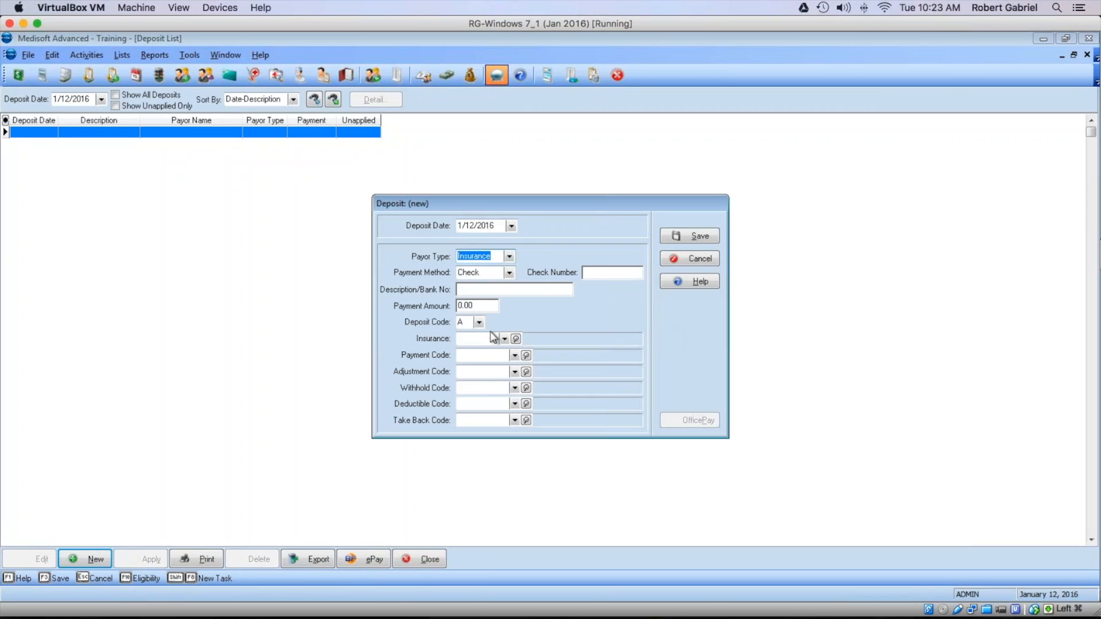
pyautogui.click(486, 341)
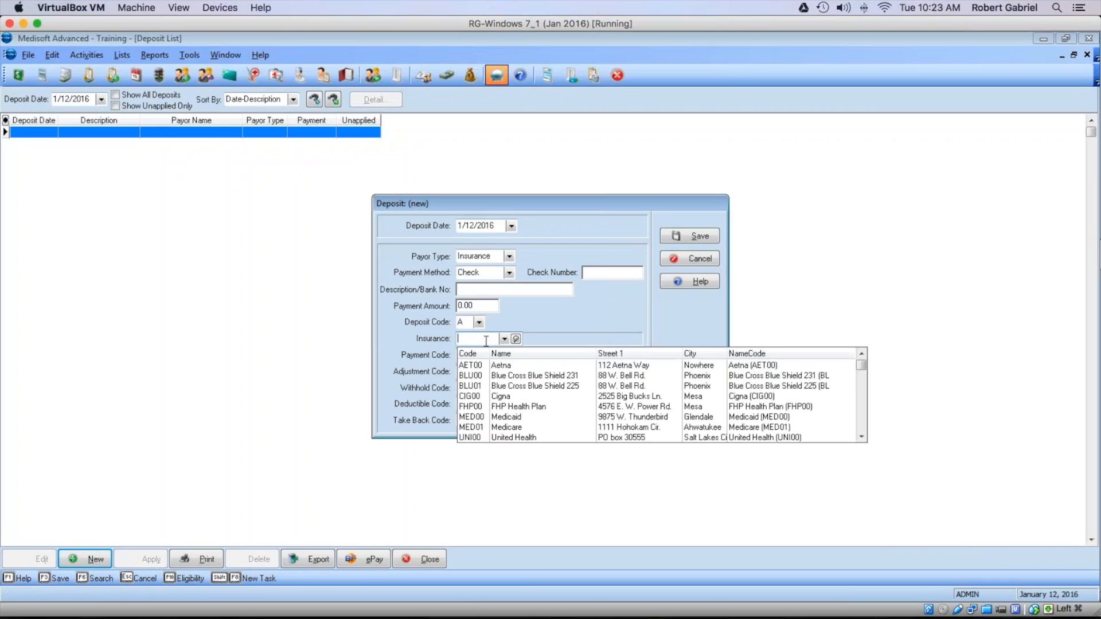
pyautogui.click(490, 366)
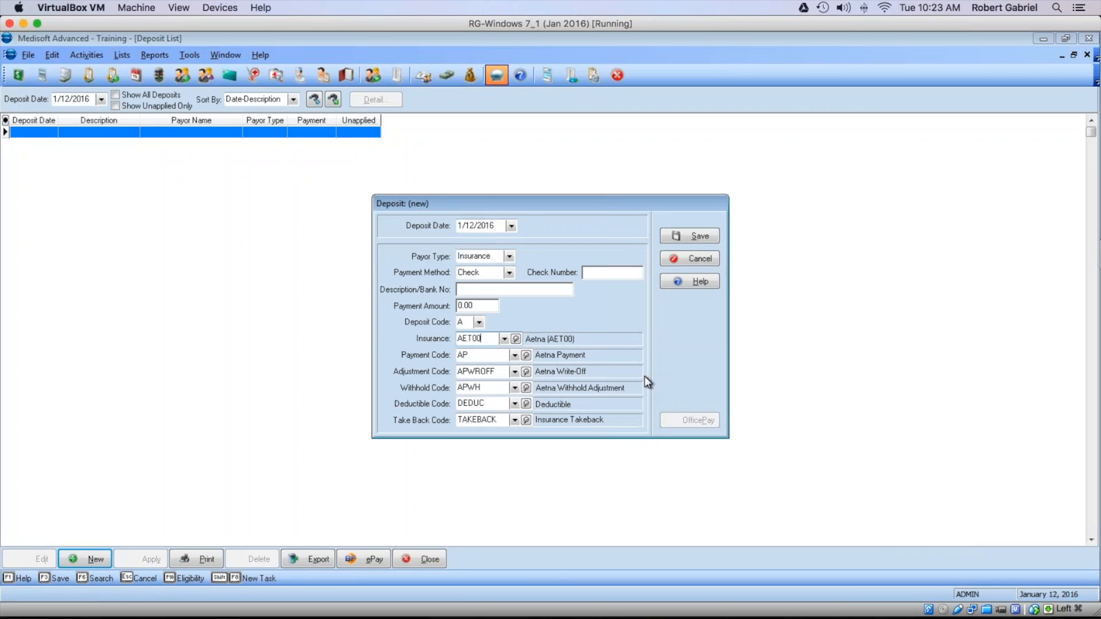
# Step: Save the Aetna deposit and load the patient's 27 charges ($2060.00) for payment application
pyautogui.click(681, 237)
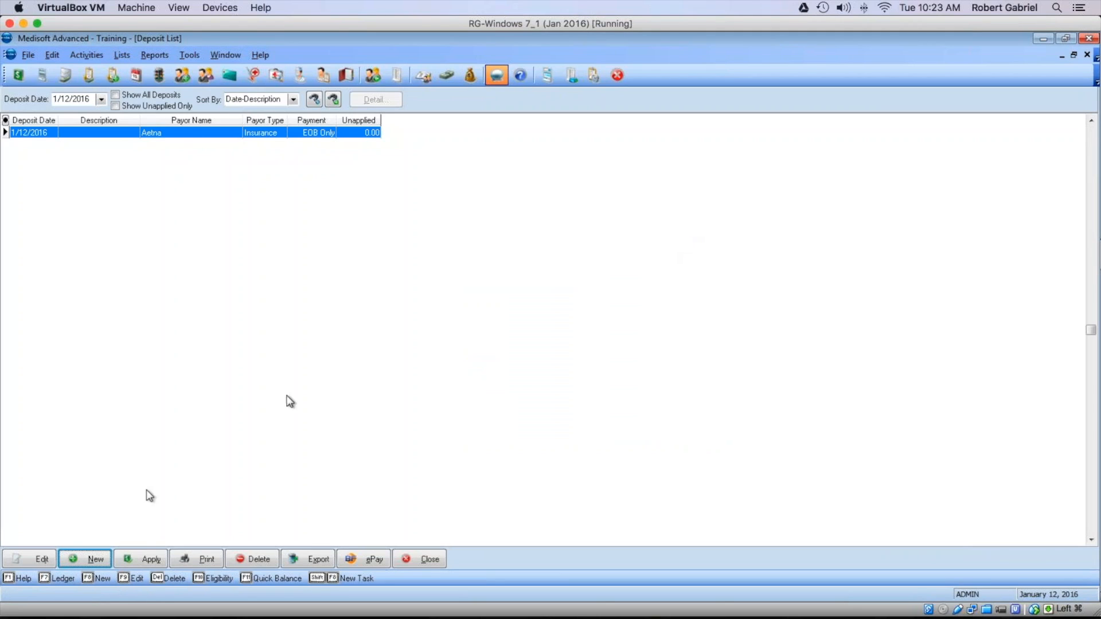
pyautogui.click(143, 559)
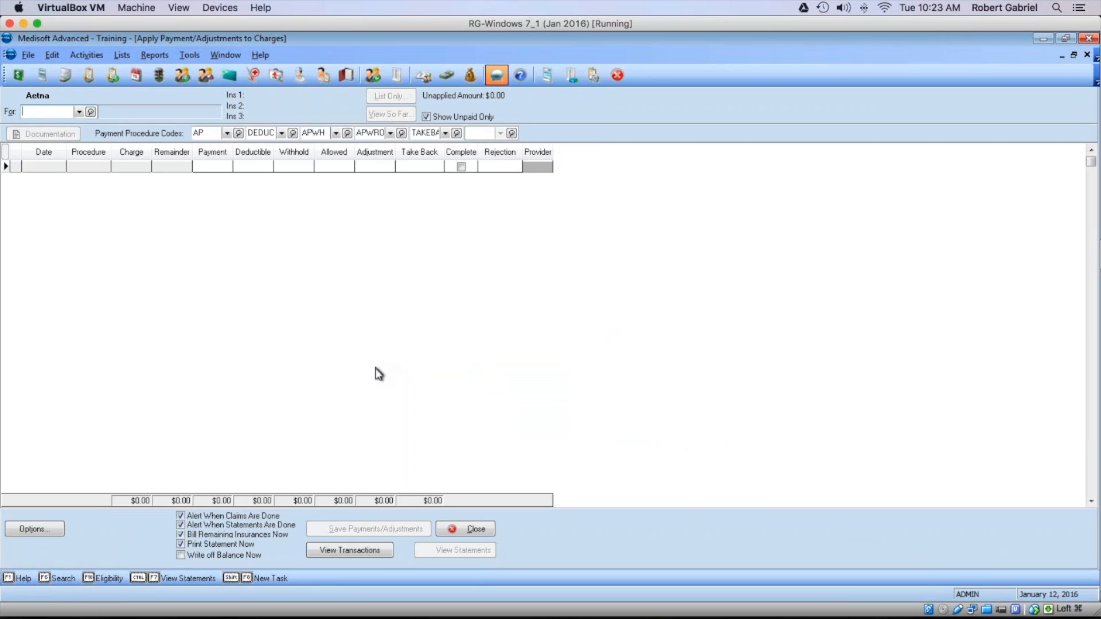
pyautogui.click(80, 112)
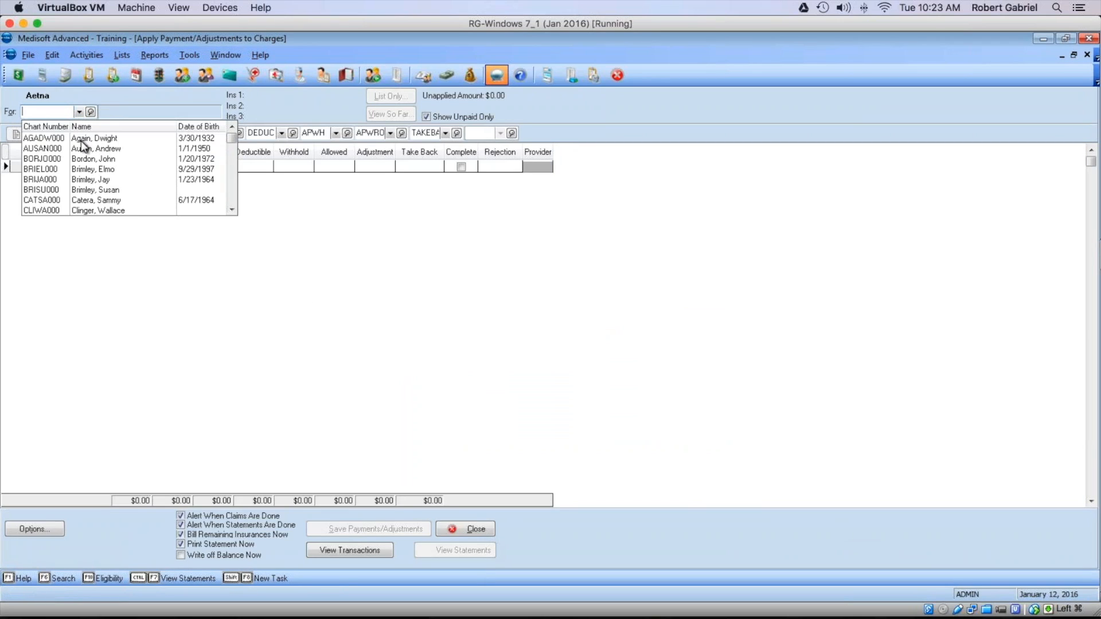
pyautogui.click(83, 138)
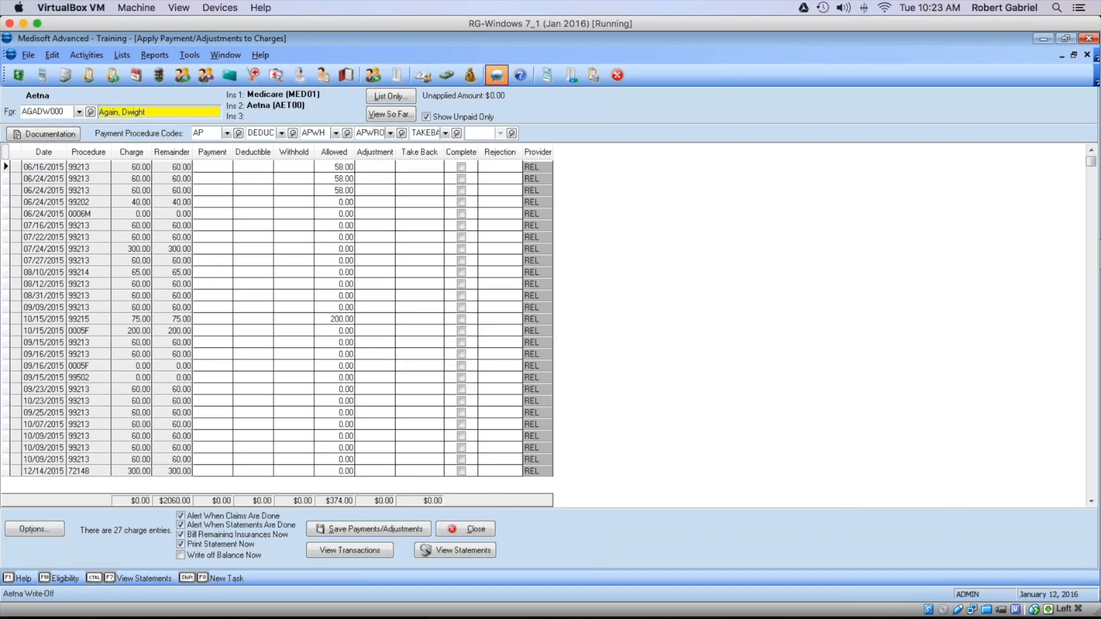
# Step: Choose SBWO Small Balance Write Off as the adjustment payment procedure code
pyautogui.click(390, 134)
pyautogui.scroll(-3, 442, 197)
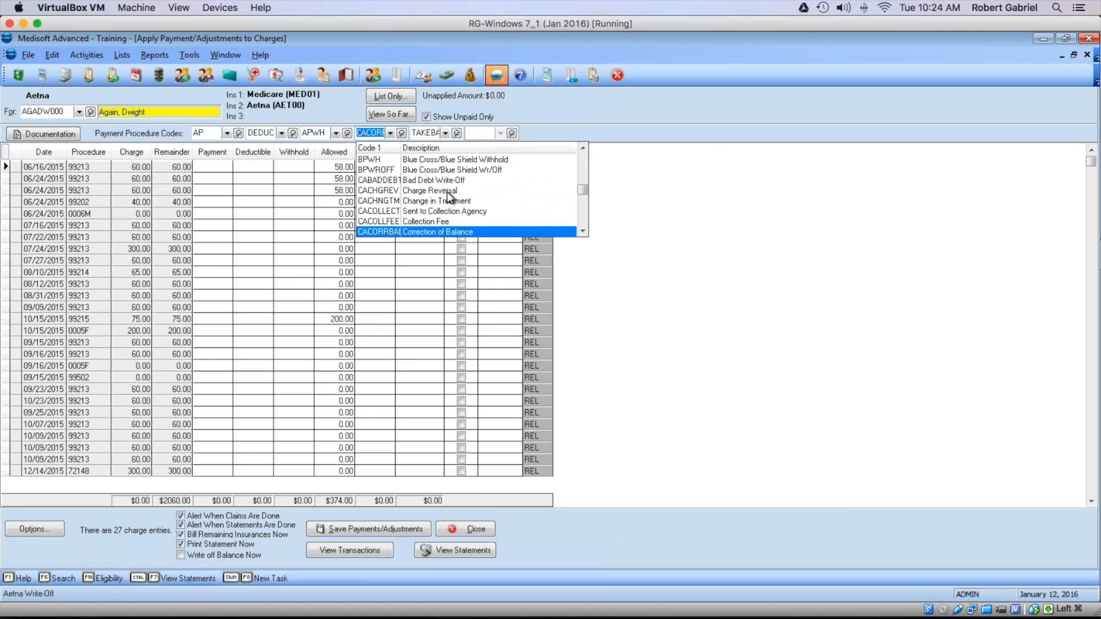
pyautogui.scroll(3, 447, 192)
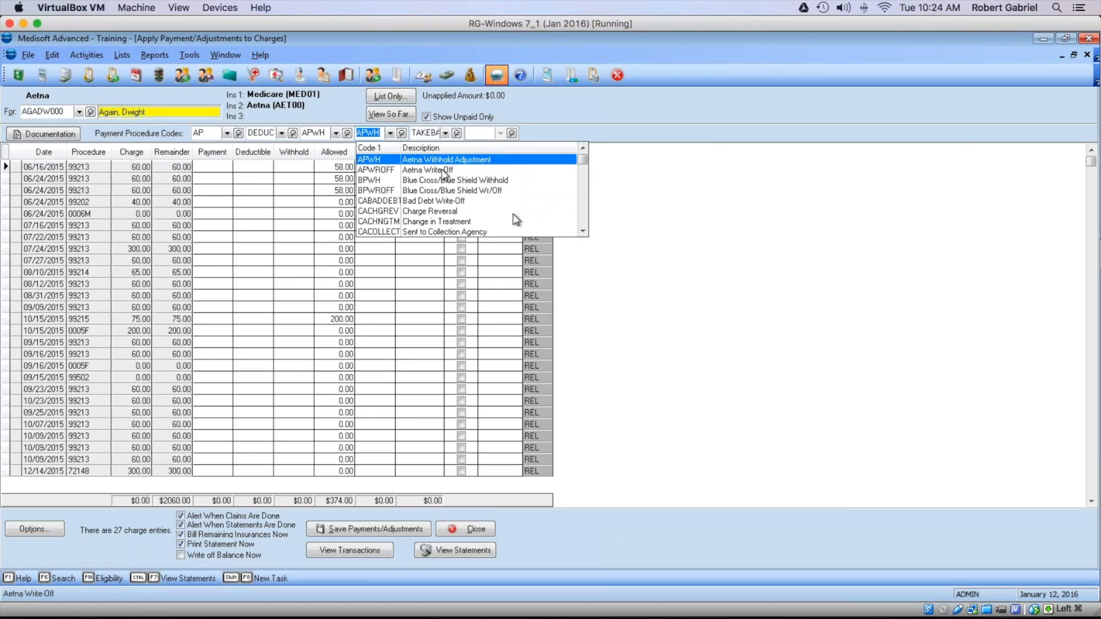
pyautogui.click(583, 231)
pyautogui.moveTo(583, 231); pyautogui.dragTo(583, 231)
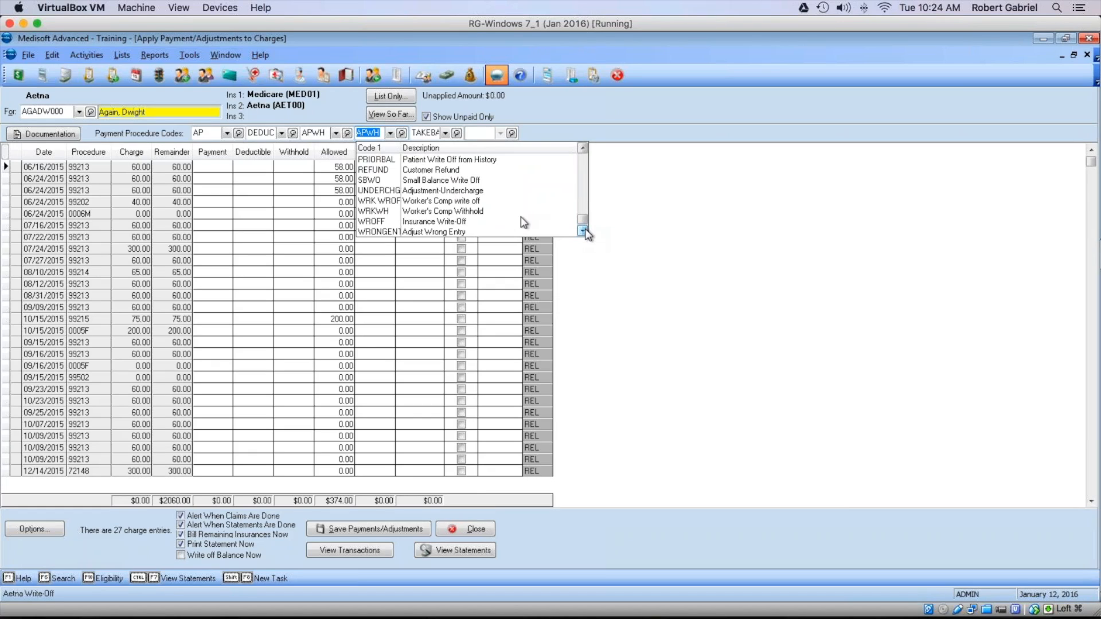
pyautogui.click(391, 182)
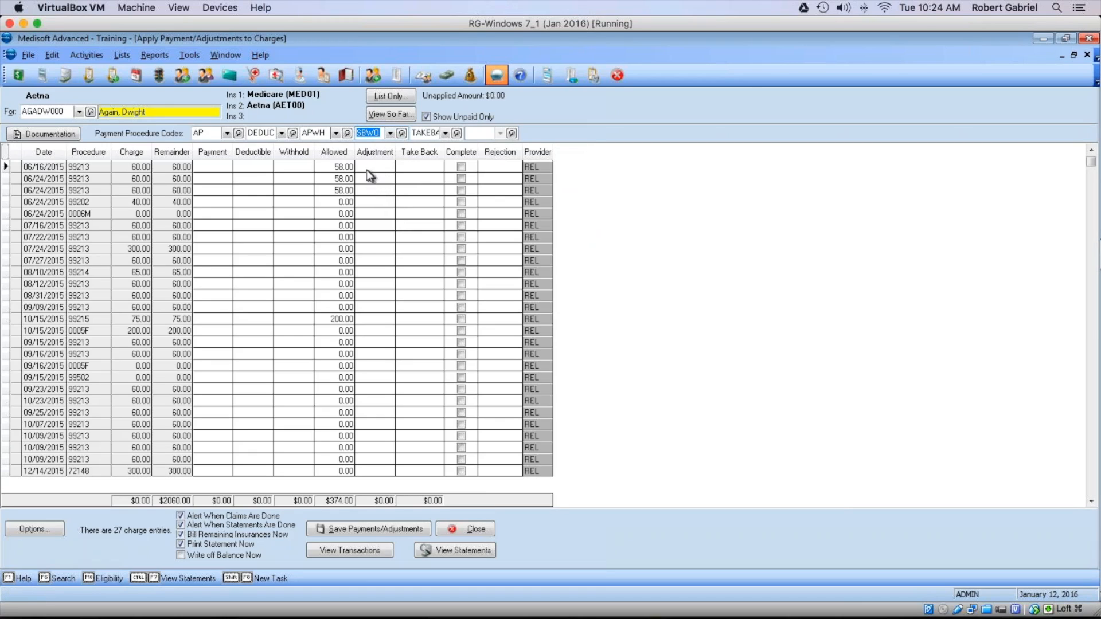
# Step: Enter adjustments of 60, 60, 60 and 40 on the first four charges
pyautogui.click(371, 167)
pyautogui.write('60')
pyautogui.click(378, 179)
pyautogui.write('60')
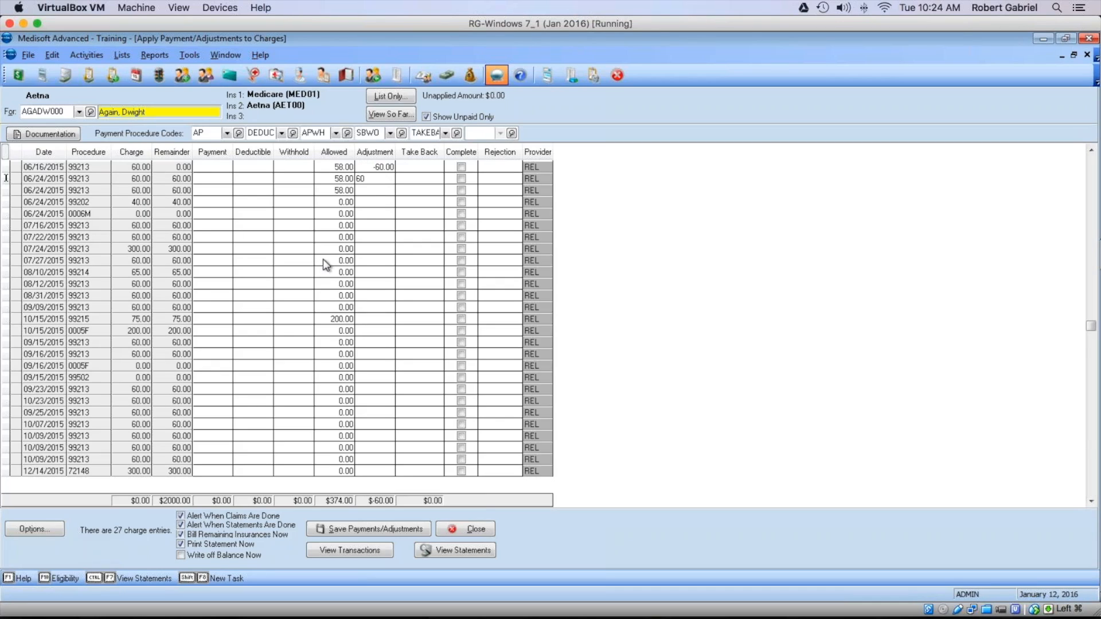
pyautogui.click(374, 193)
pyautogui.write('60')
pyautogui.click(384, 203)
pyautogui.write('40')
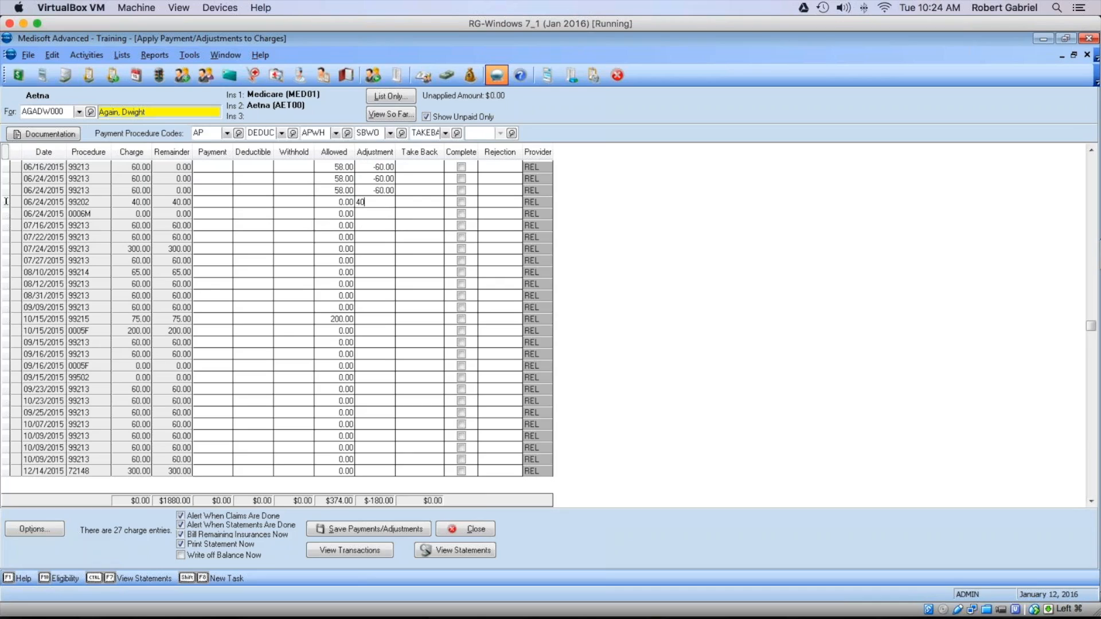
pyautogui.click(383, 216)
# Step: Turn off the statement and claim alerts and save the write-off adjustments
pyautogui.click(181, 525)
pyautogui.click(181, 516)
pyautogui.click(387, 529)
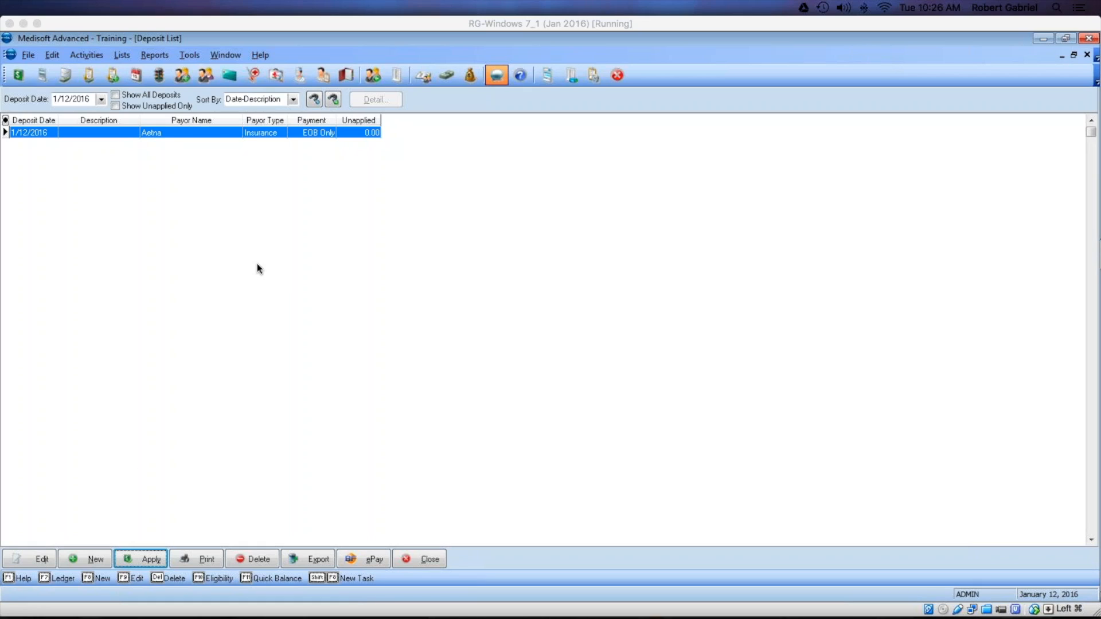
# Step: Reopen the Deposit List and start a blank new deposit
pyautogui.click(408, 560)
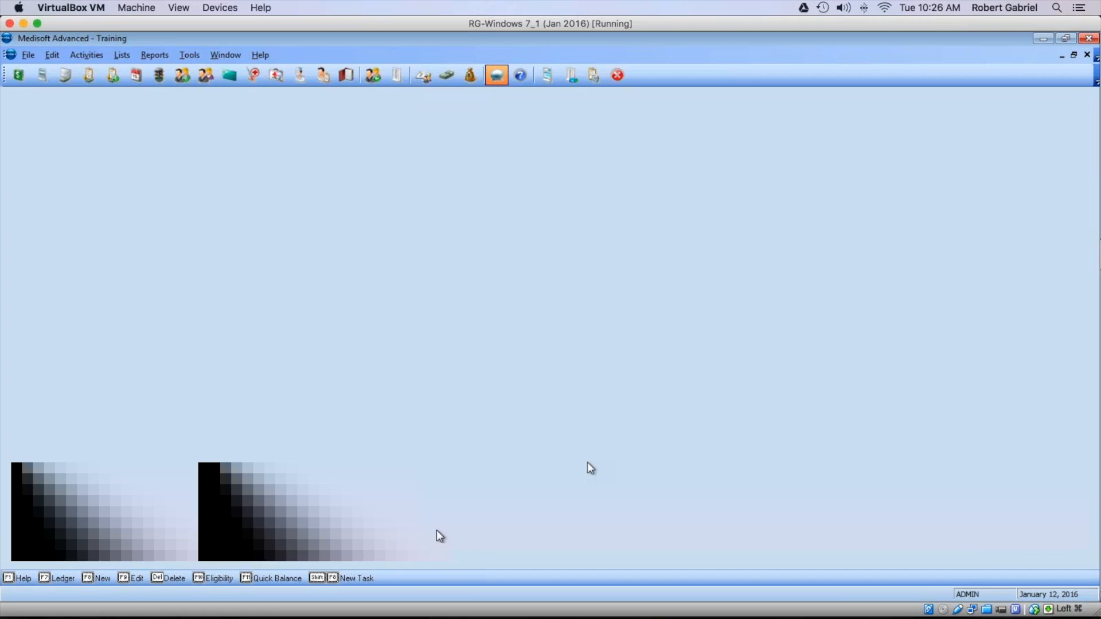
pyautogui.click(470, 75)
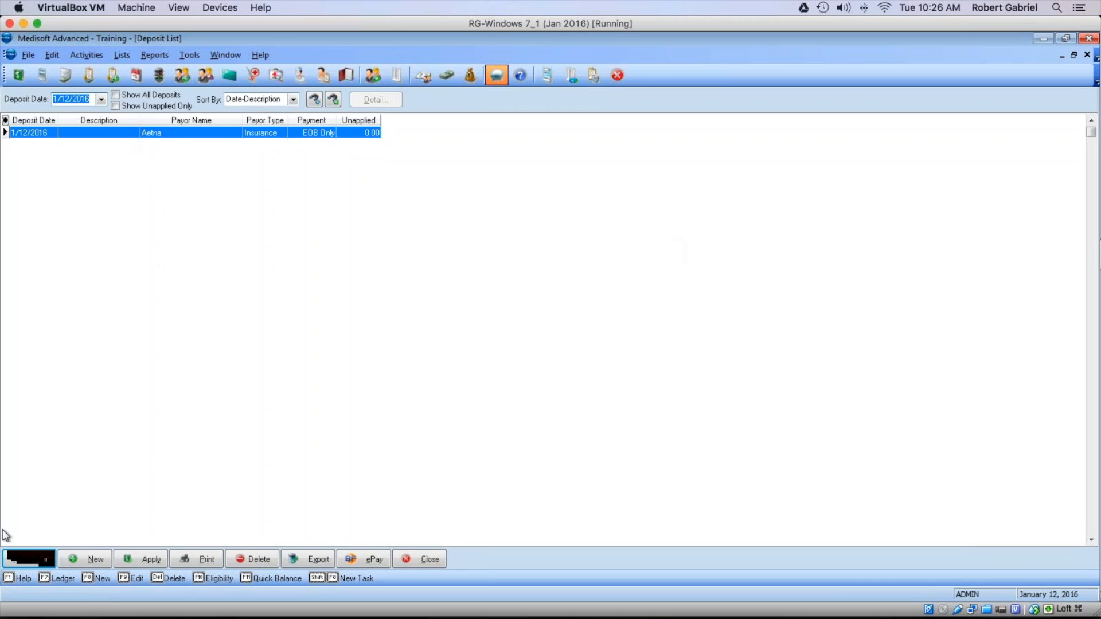
pyautogui.click(82, 559)
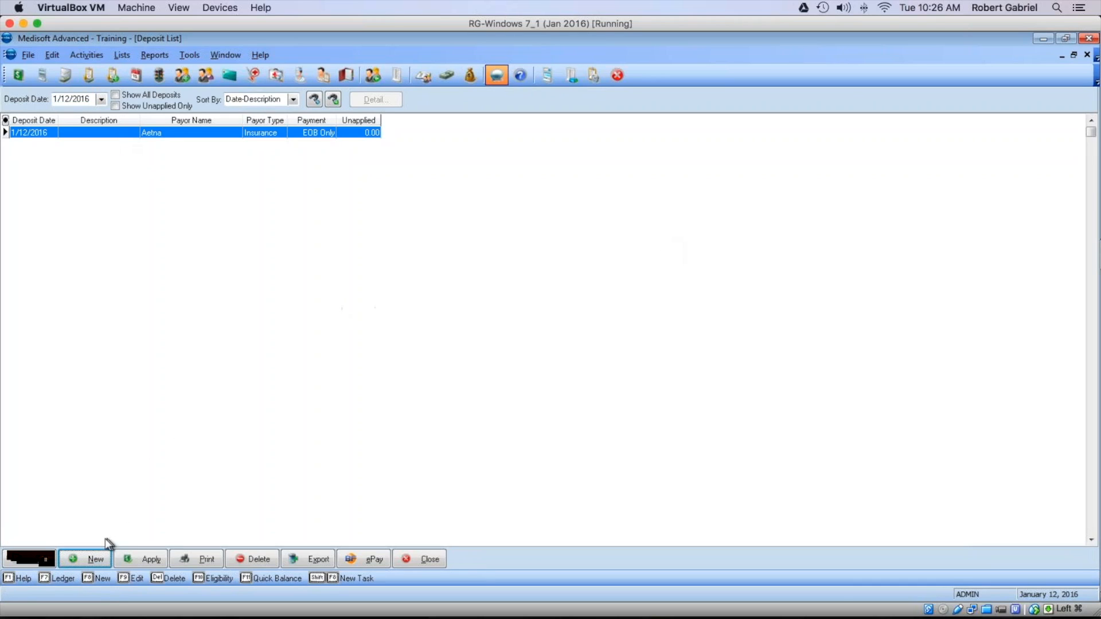
pyautogui.click(91, 559)
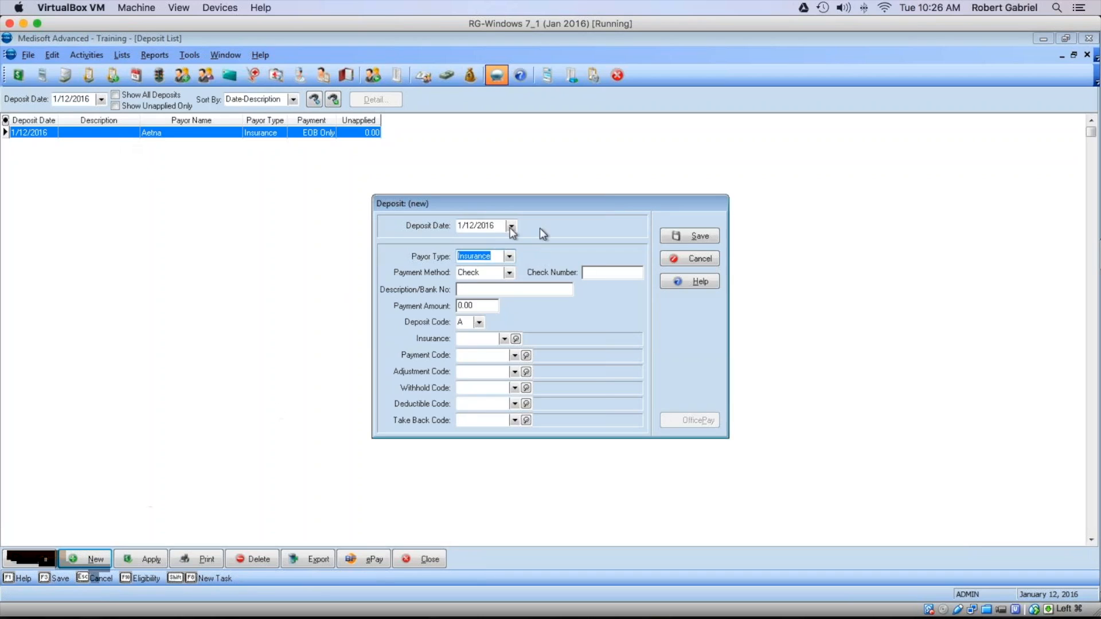
# Step: Create a Patient payor deposit with the check number, 2000 amount and patient chart, then save
pyautogui.click(510, 256)
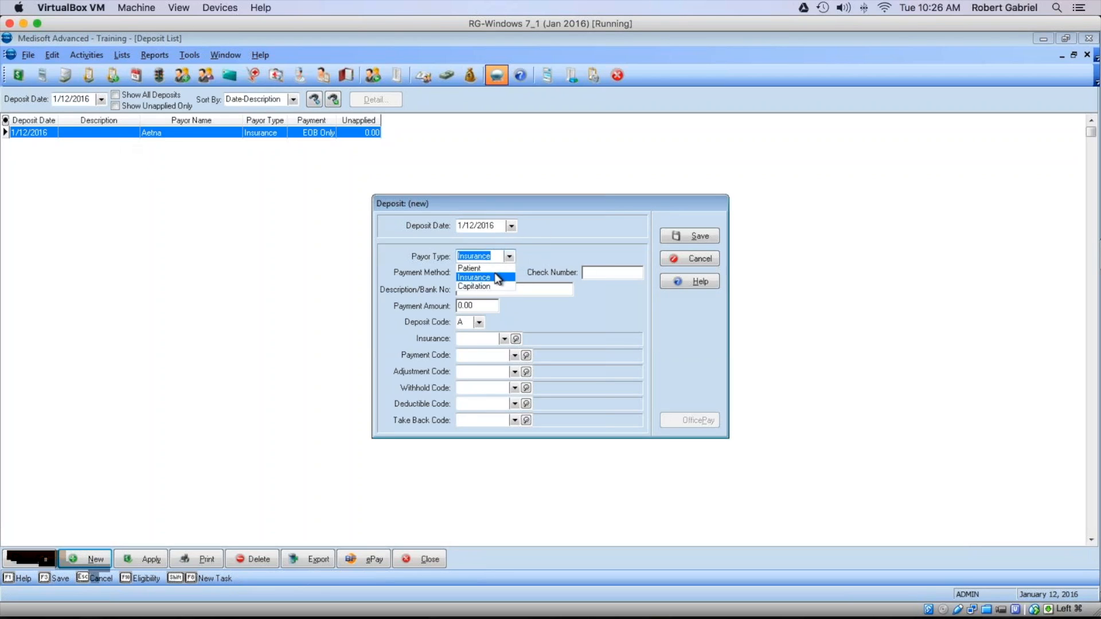
pyautogui.click(492, 269)
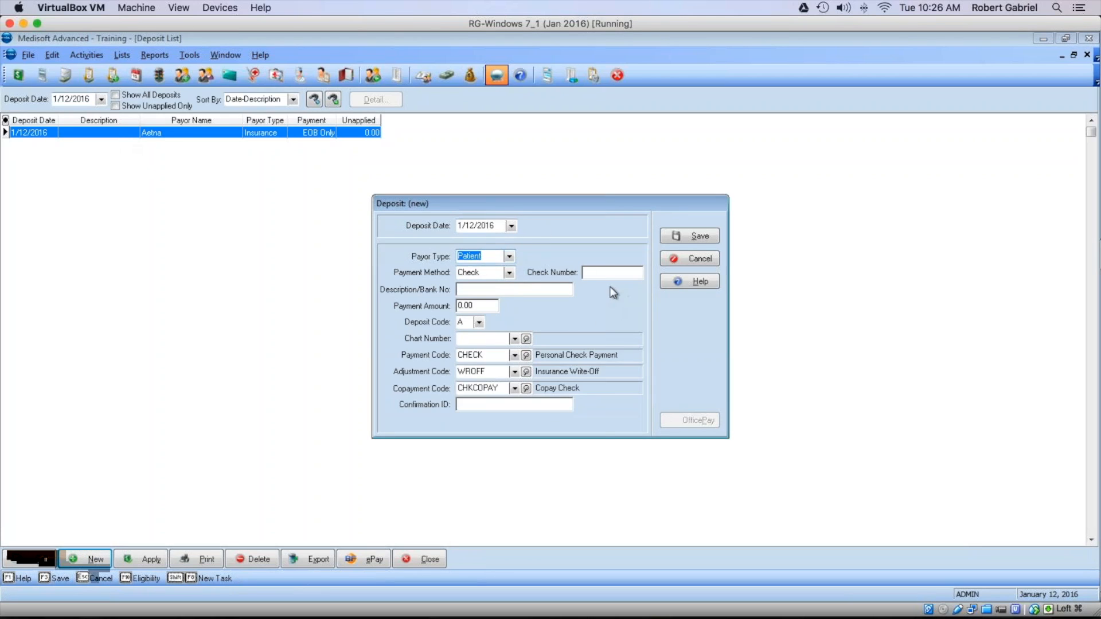
pyautogui.click(587, 273)
pyautogui.write('123456')
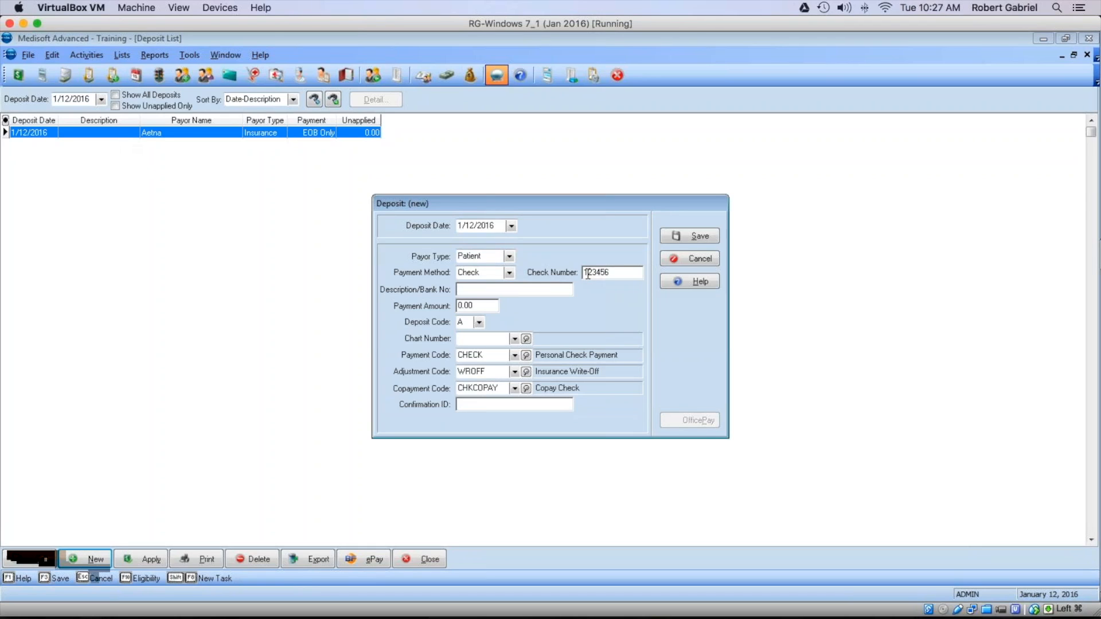
pyautogui.click(479, 307)
pyautogui.write('2000')
pyautogui.click(479, 339)
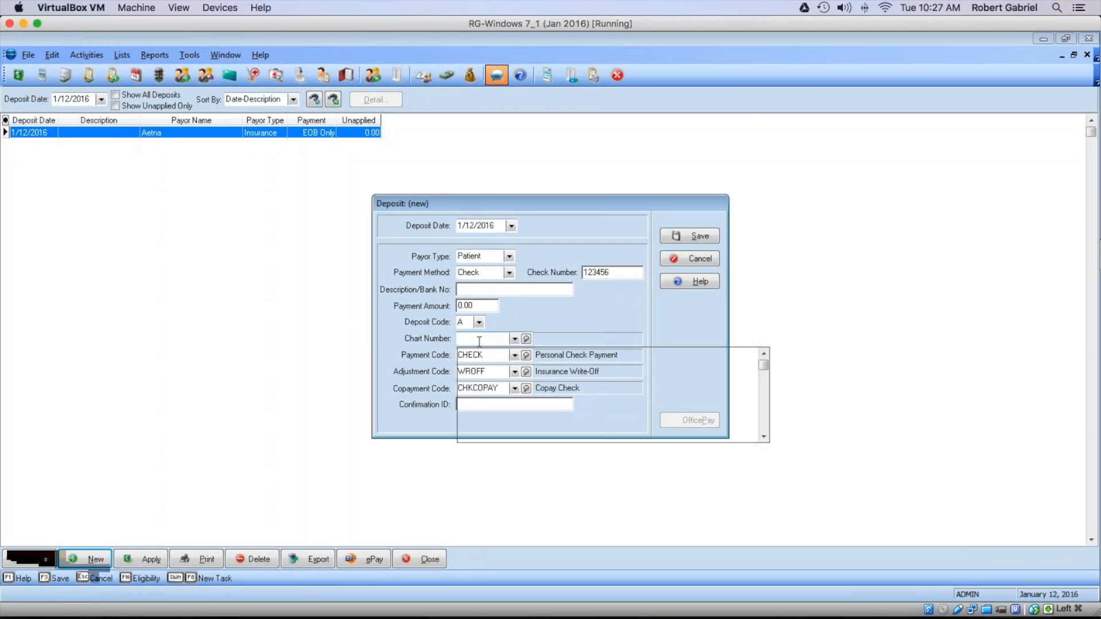
pyautogui.click(481, 365)
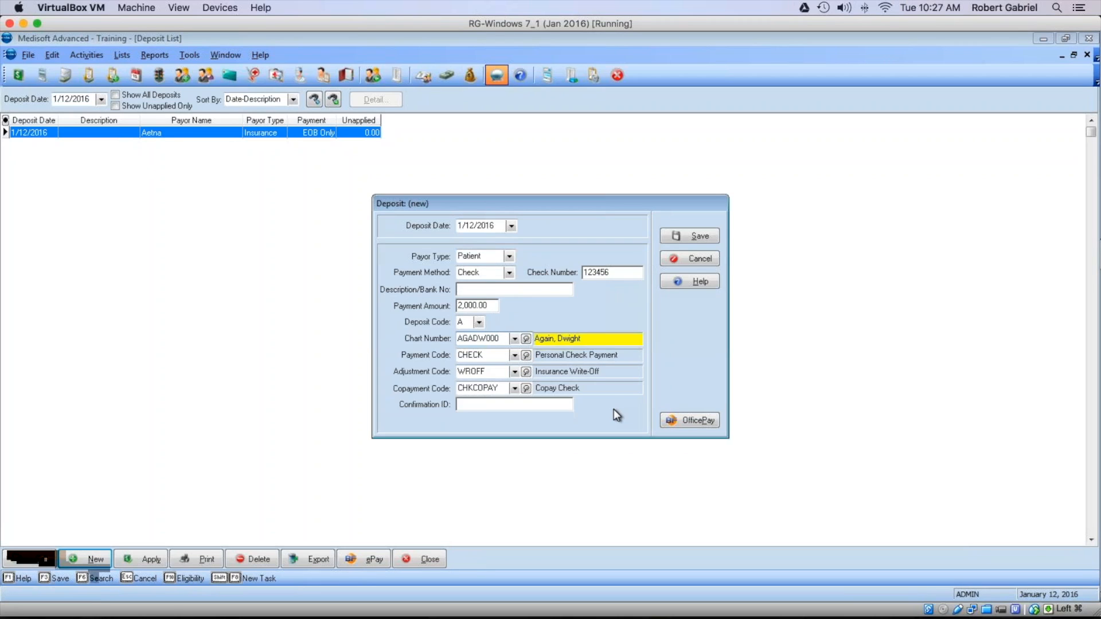
pyautogui.click(711, 234)
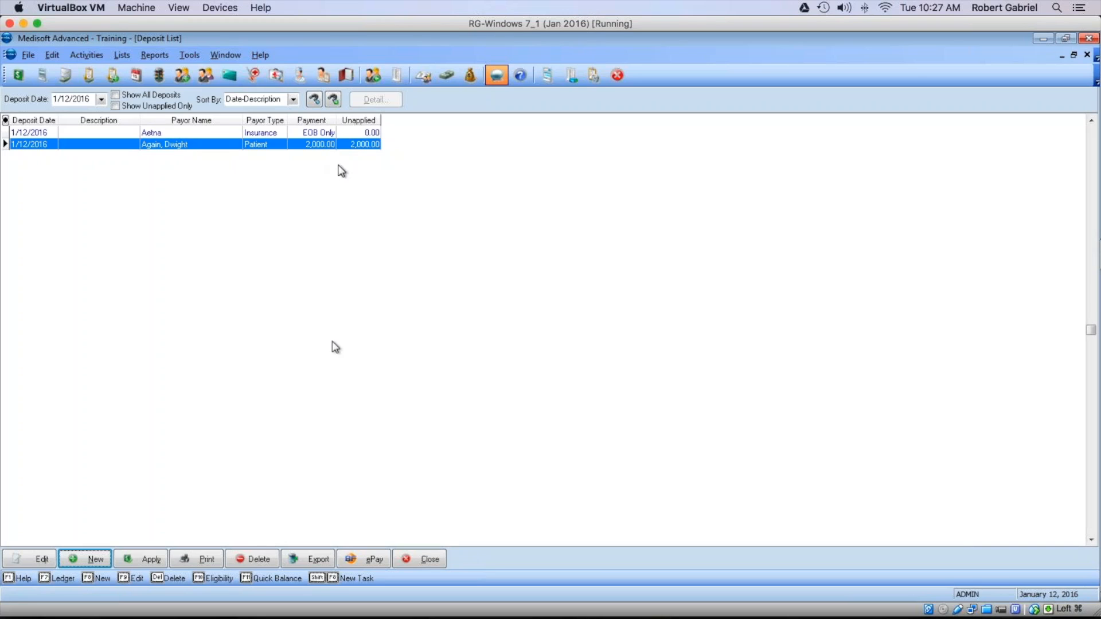
# Step: Apply the 2,000.00 patient deposit and list all 29 charges, not only those with remainders
pyautogui.click(150, 557)
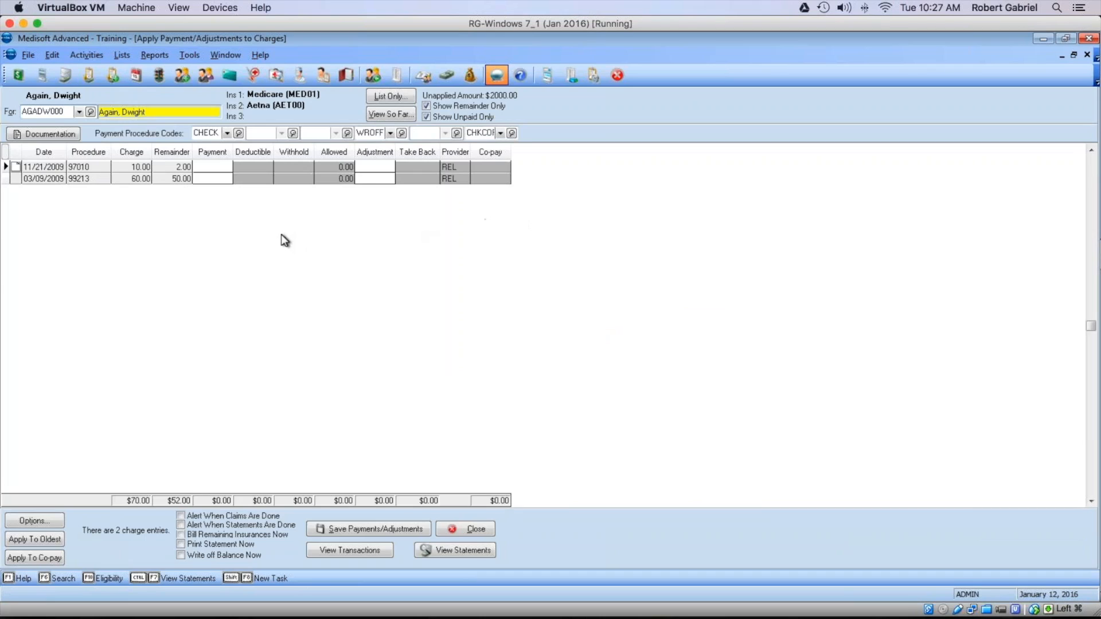
pyautogui.click(426, 106)
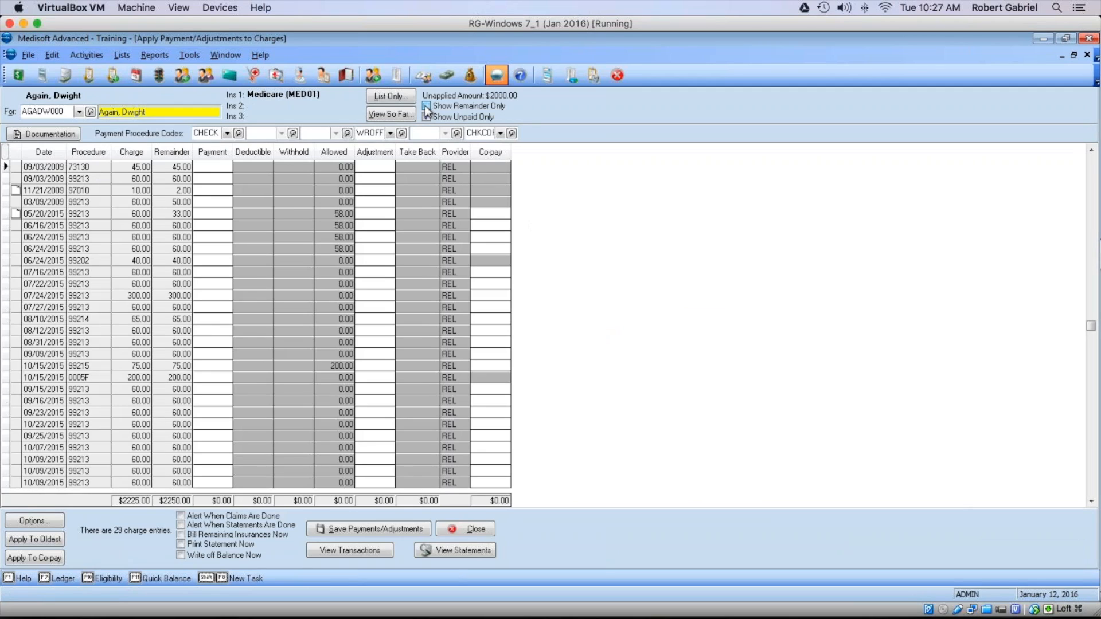
pyautogui.click(427, 106)
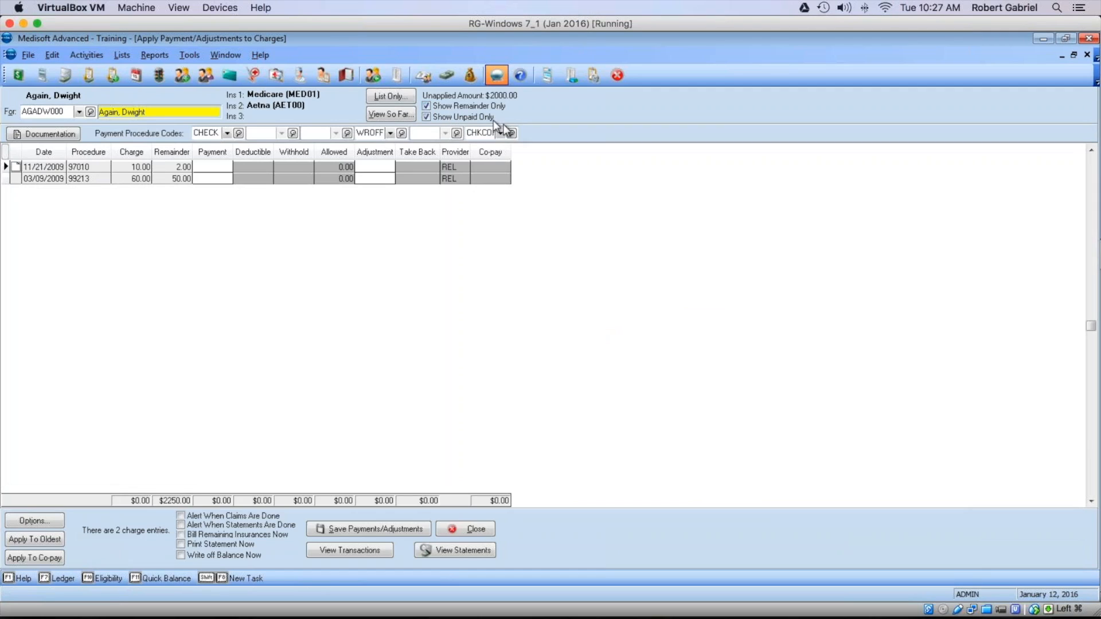
pyautogui.click(482, 107)
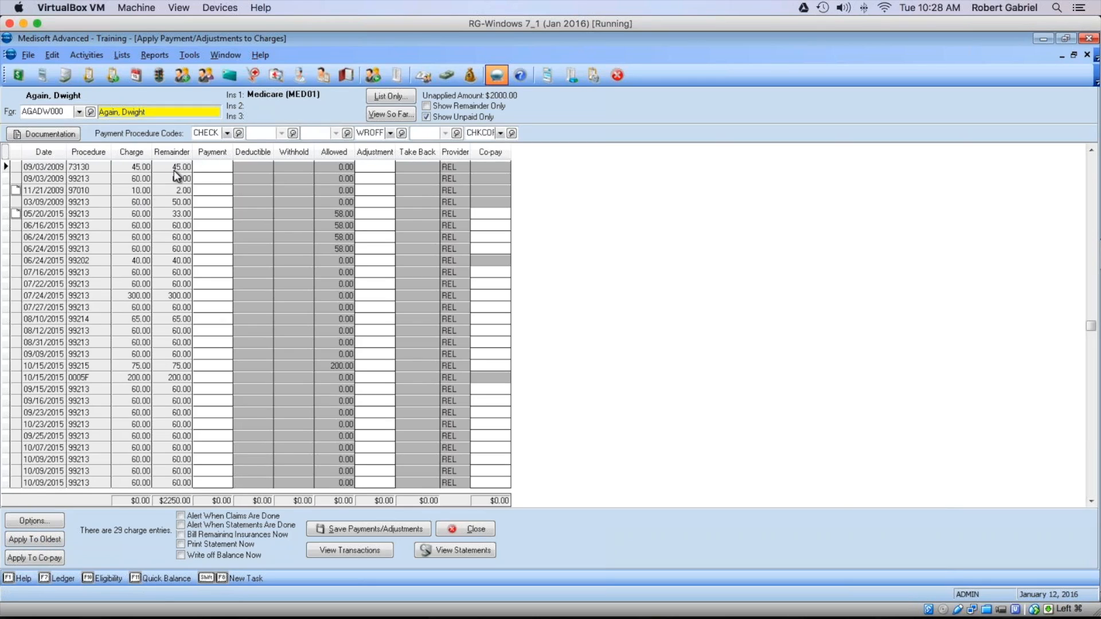
# Step: Apply the 2,000.00 check to the oldest charges and acknowledge the fully applied notice
pyautogui.click(43, 542)
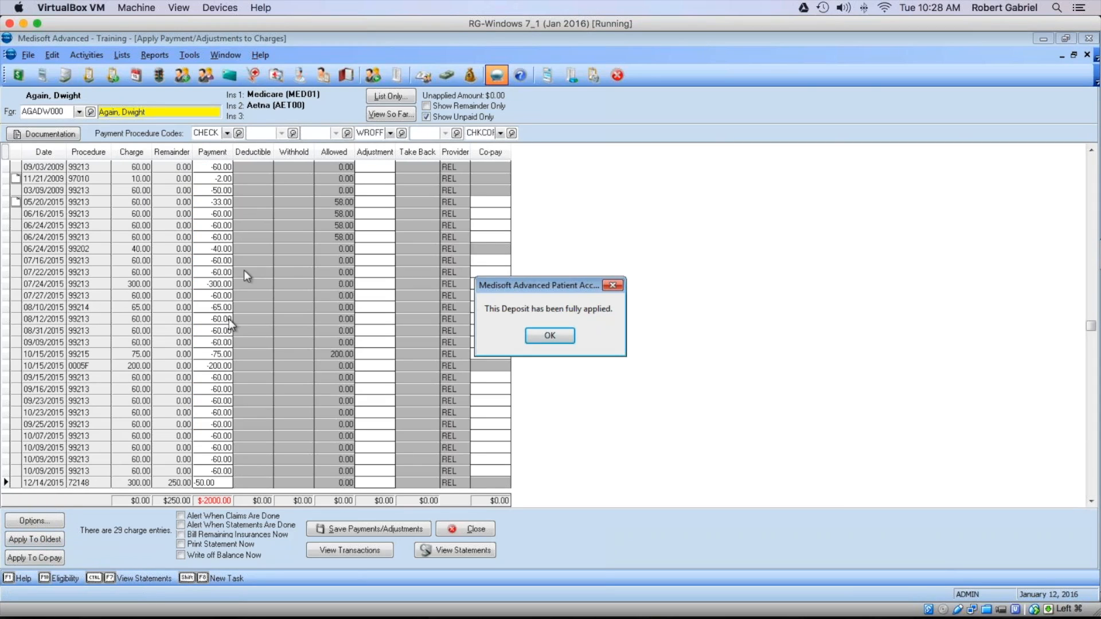
pyautogui.click(567, 342)
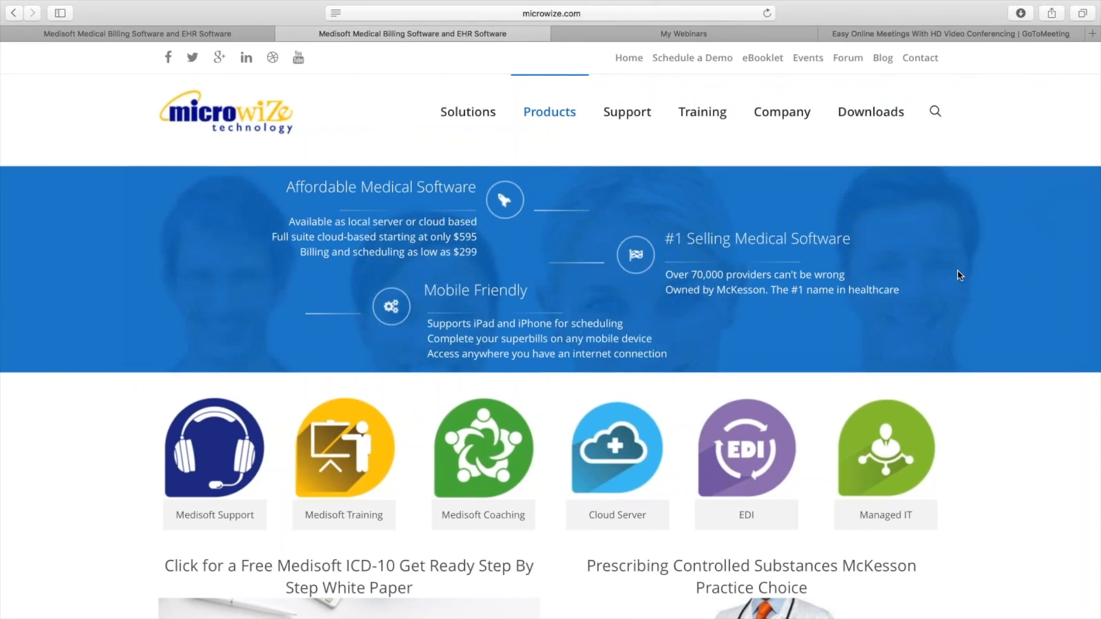
# Step: Switch from Safari to the Tips and Tricks 1-2016 Medisoft presentation in PowerPoint
pyautogui.moveTo(914, 136)
pyautogui.press('super+Tab')
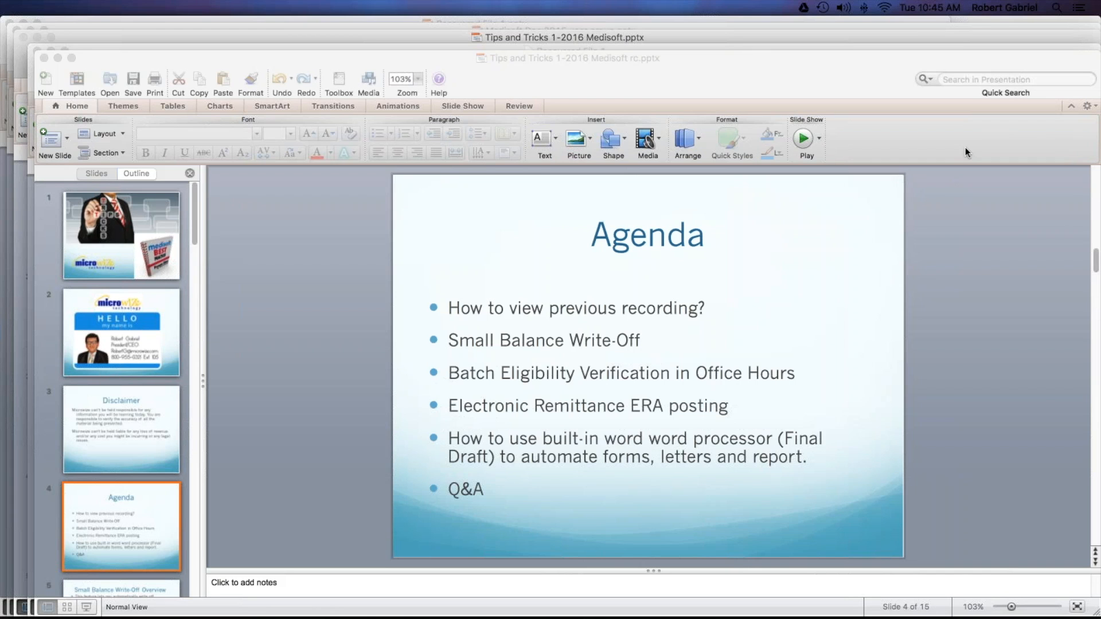
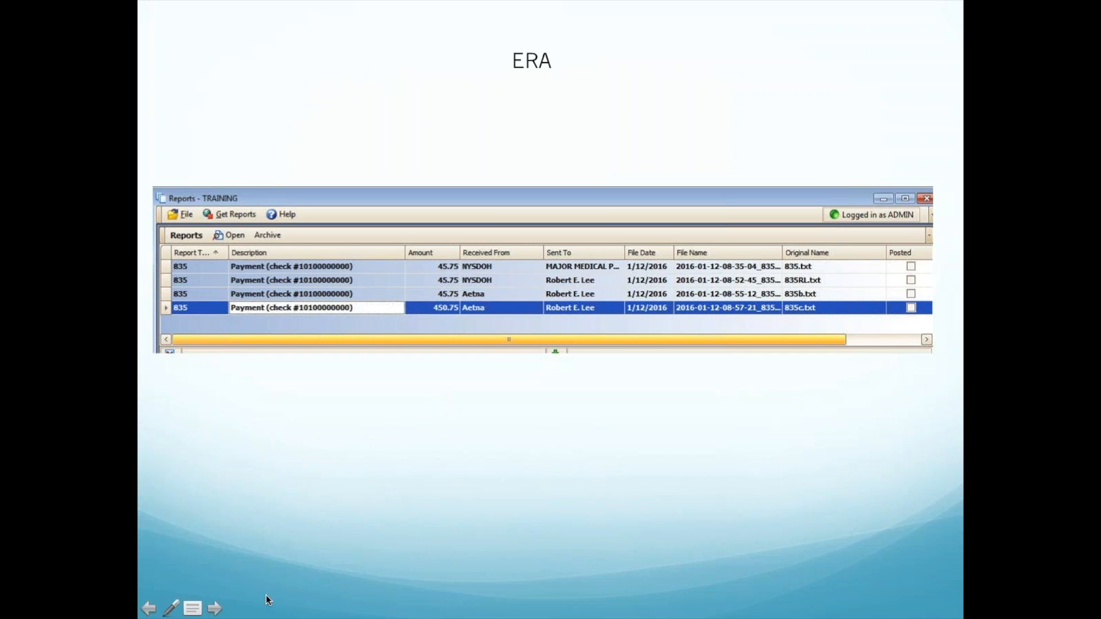
# Step: Advance the slideshow past Insurance Take-backs and Eligibility, then close Medisoft's Revenue Management claims window
pyautogui.click(214, 608)
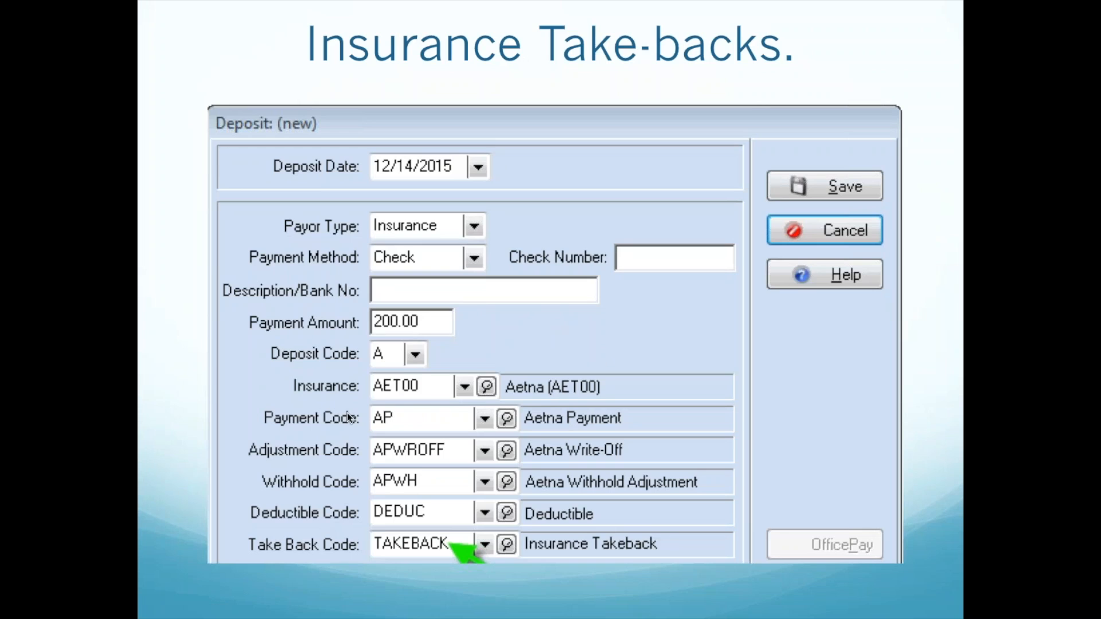
pyautogui.click(215, 611)
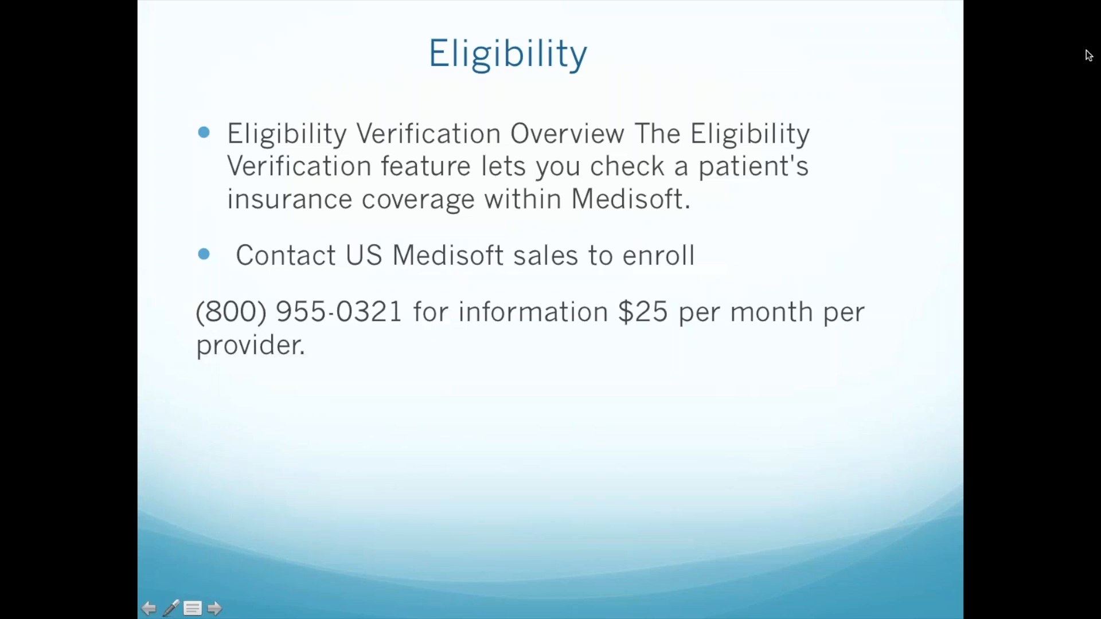
pyautogui.click(666, 479)
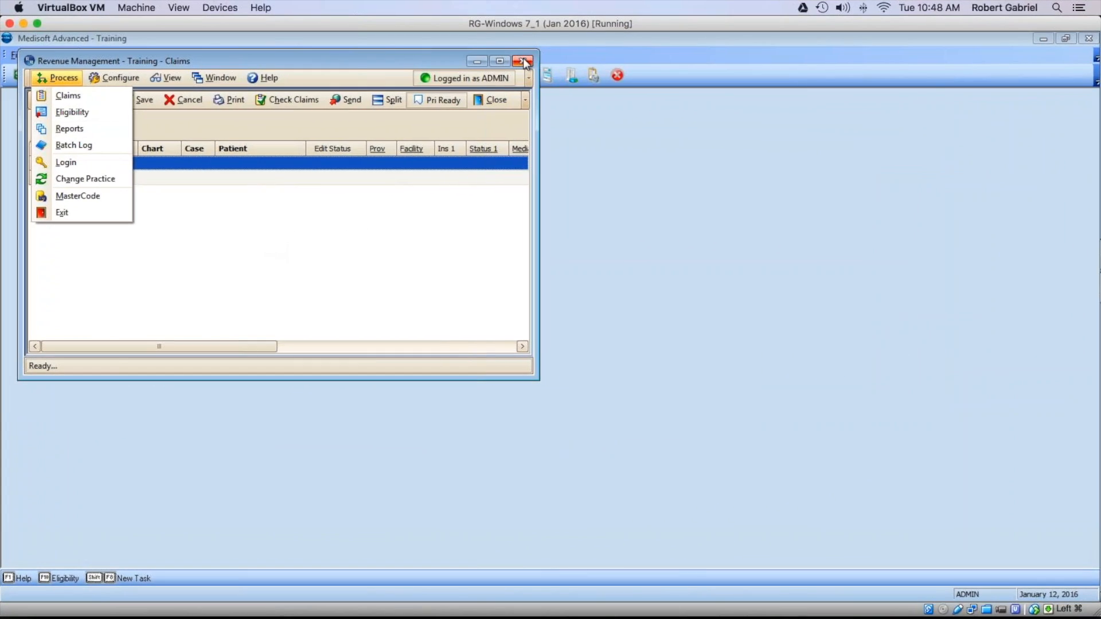
pyautogui.click(524, 60)
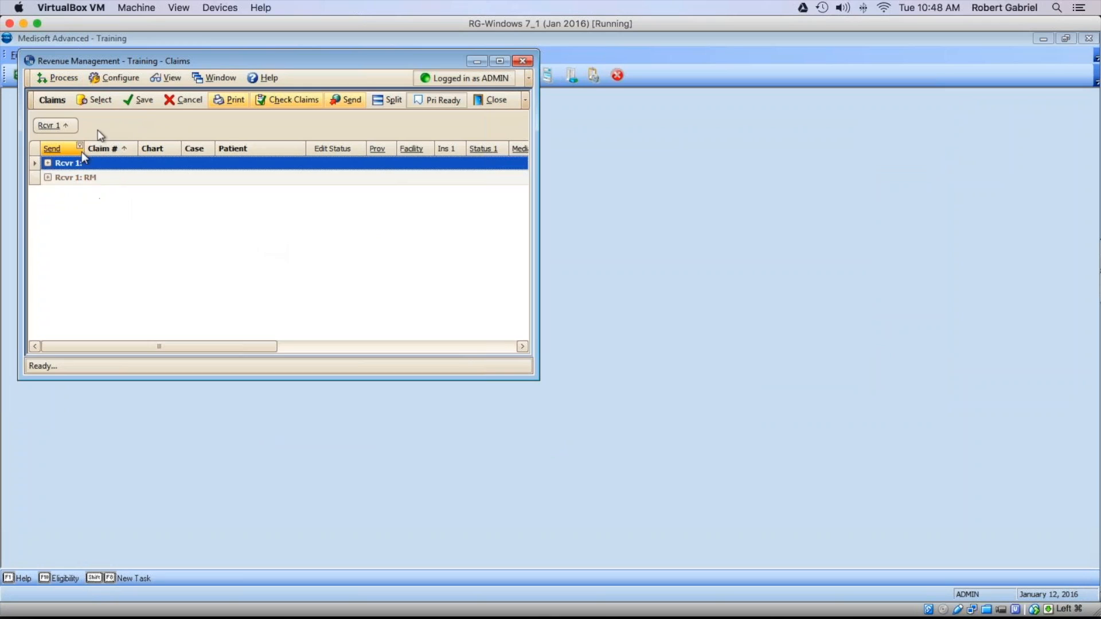
pyautogui.click(522, 61)
# Step: Open Revenue Management Reports from Activities, maximize it, and bring up the Select Report File dialog
pyautogui.click(72, 54)
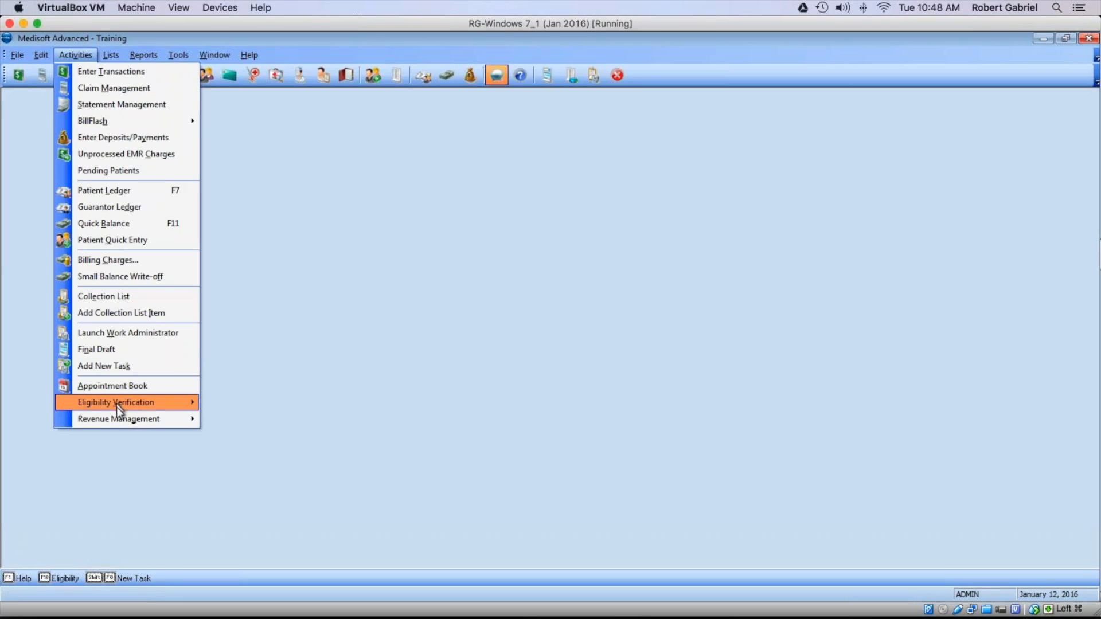
pyautogui.moveTo(124, 419)
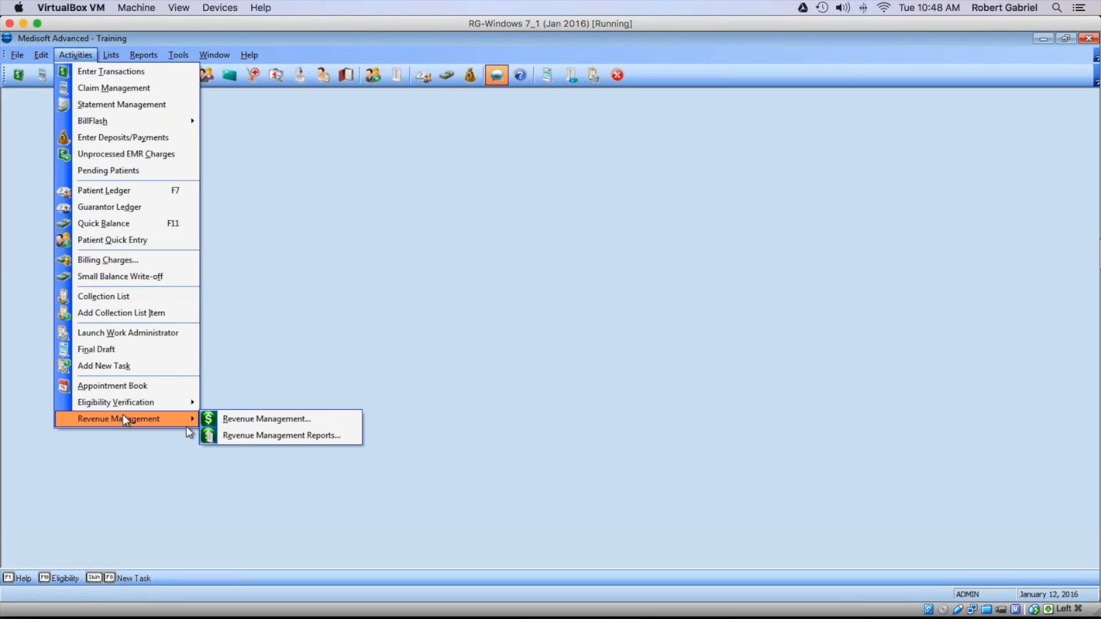
pyautogui.click(231, 436)
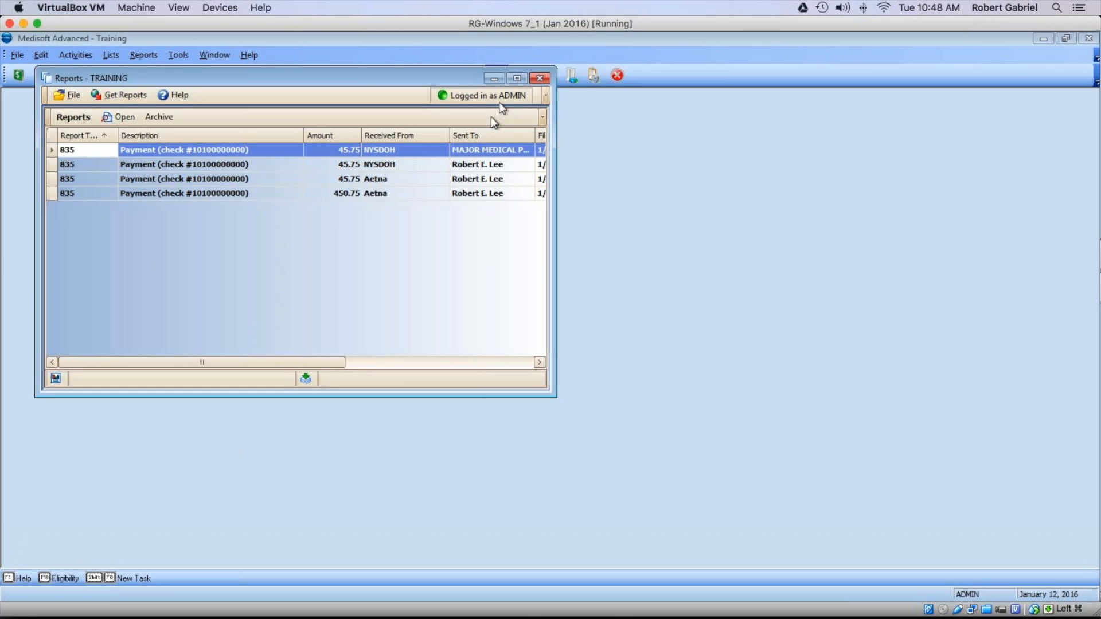
pyautogui.click(516, 78)
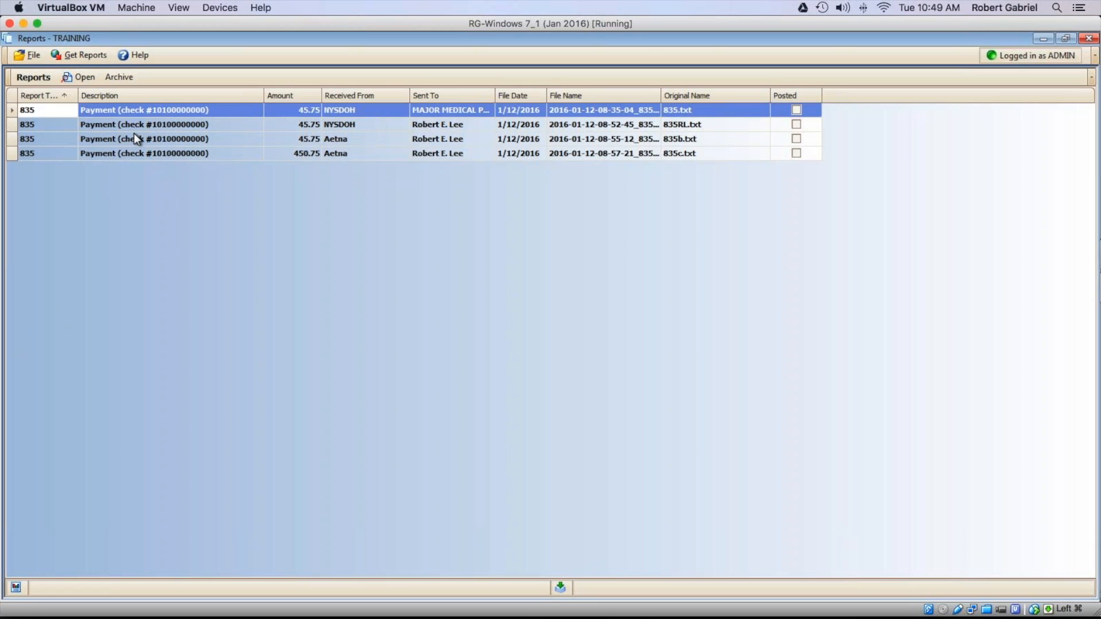
pyautogui.click(27, 56)
pyautogui.click(51, 91)
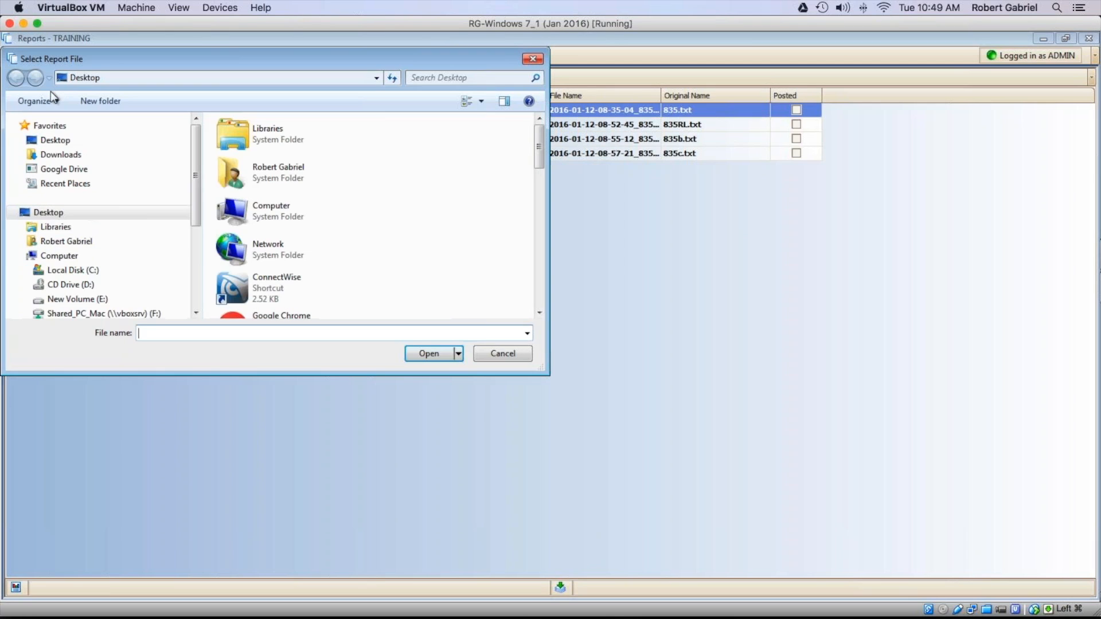
pyautogui.click(70, 144)
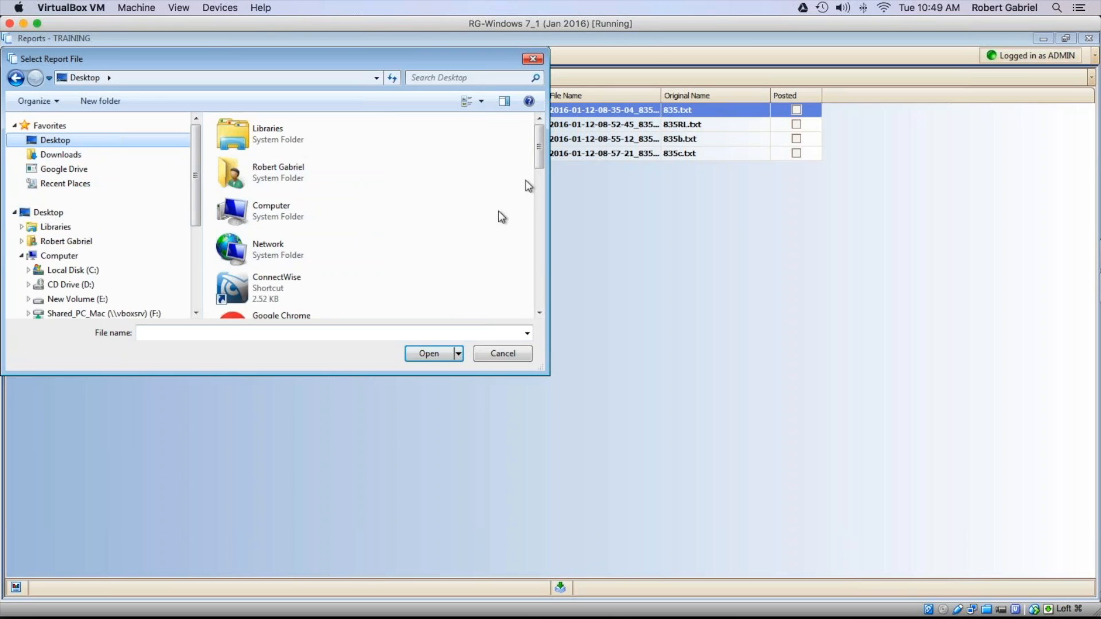
pyautogui.moveTo(538, 163); pyautogui.dragTo(544, 310)
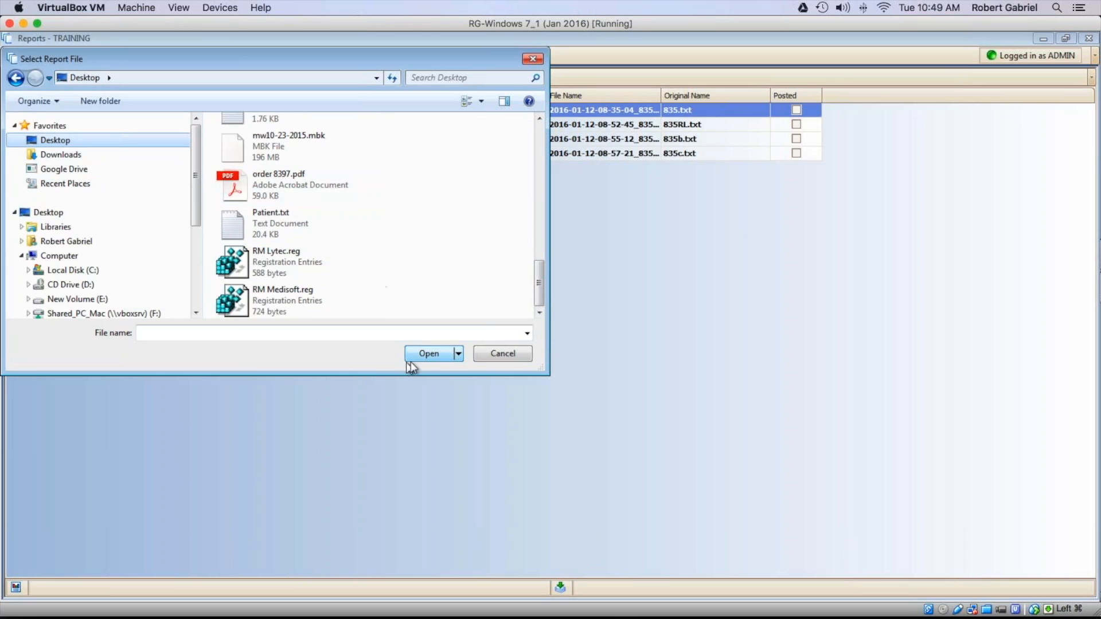
pyautogui.click(503, 353)
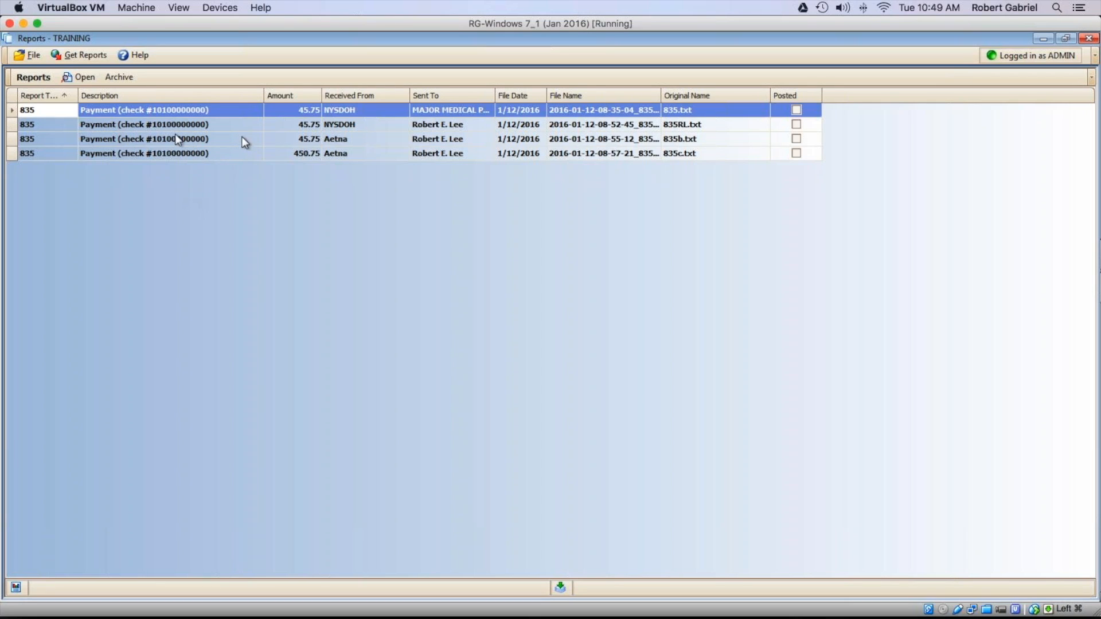
# Step: Open the Aetna 450.75 remittance report 835c.txt, continuing without posting codes
pyautogui.click(40, 124)
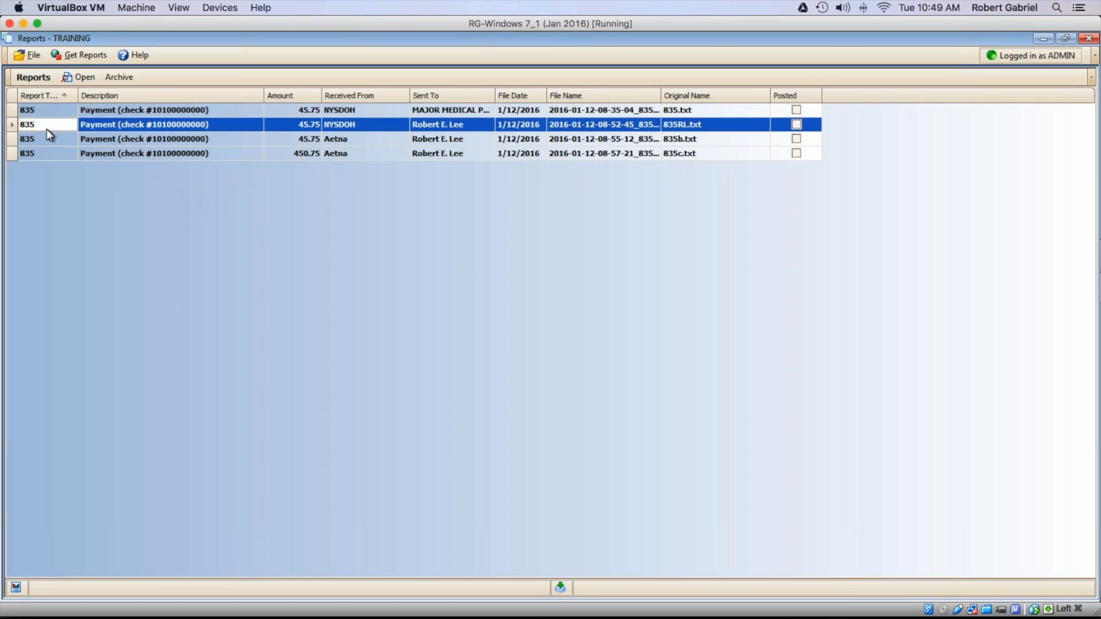
pyautogui.click(65, 153)
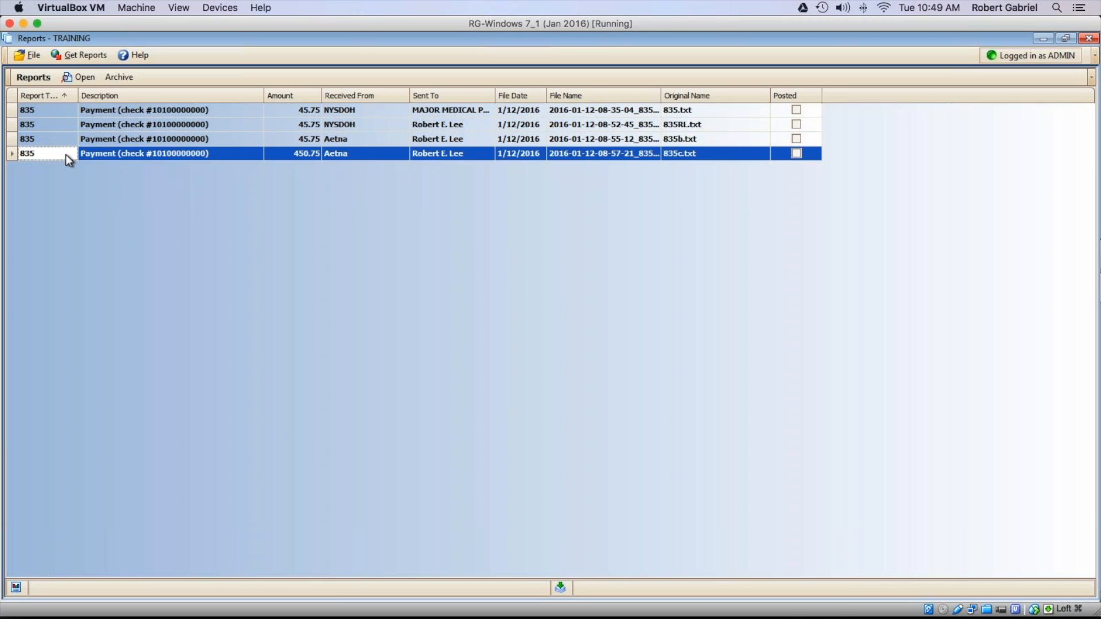
pyautogui.doubleClick(65, 153)
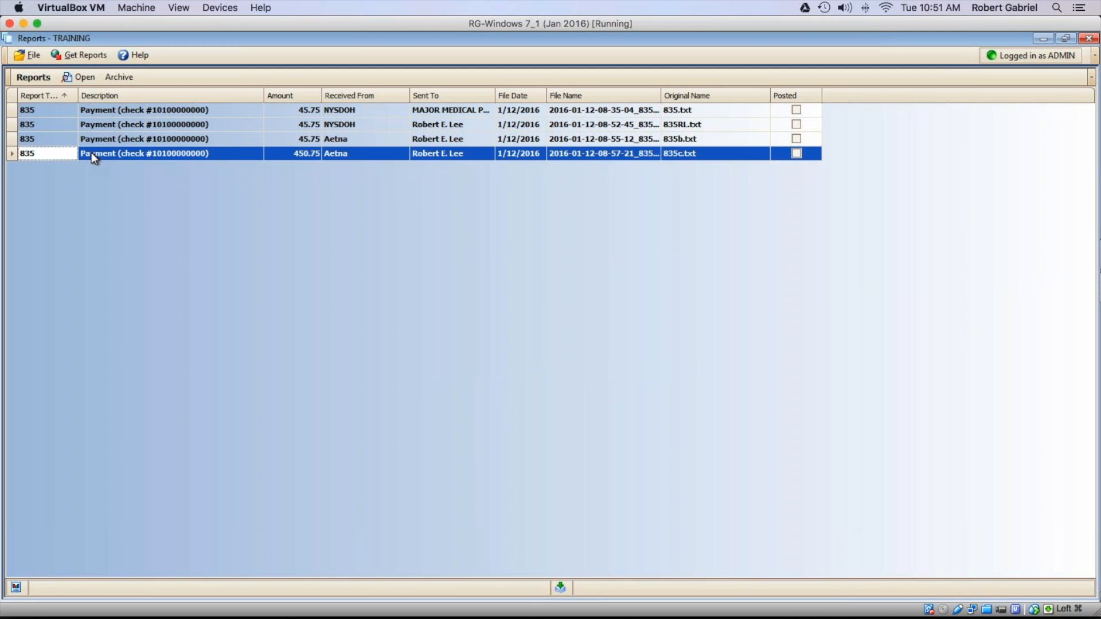
pyautogui.doubleClick(91, 152)
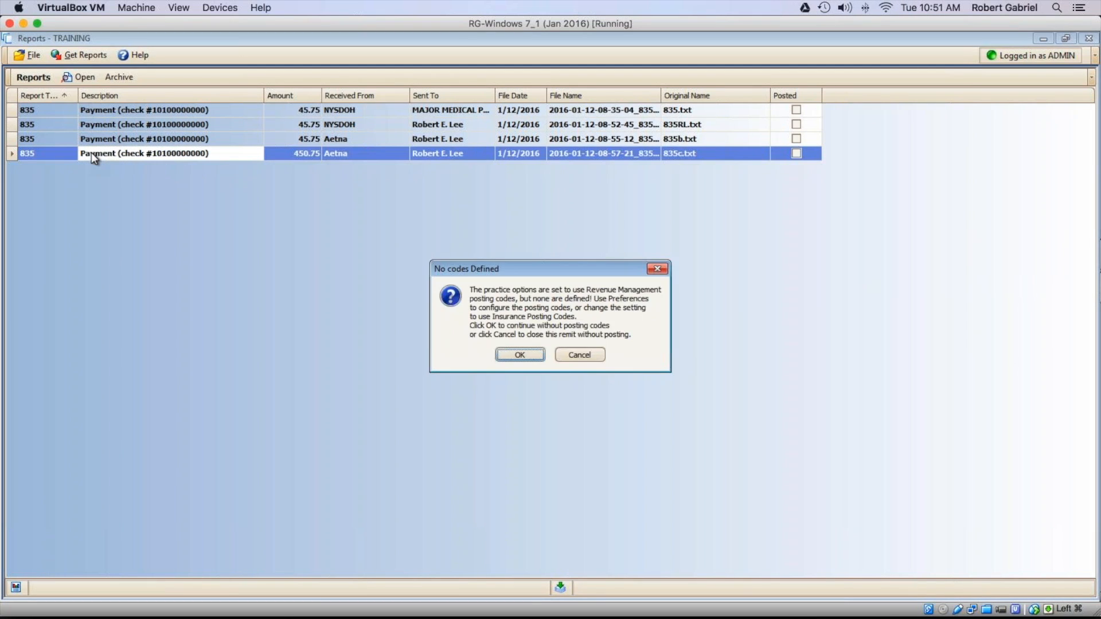
pyautogui.click(502, 358)
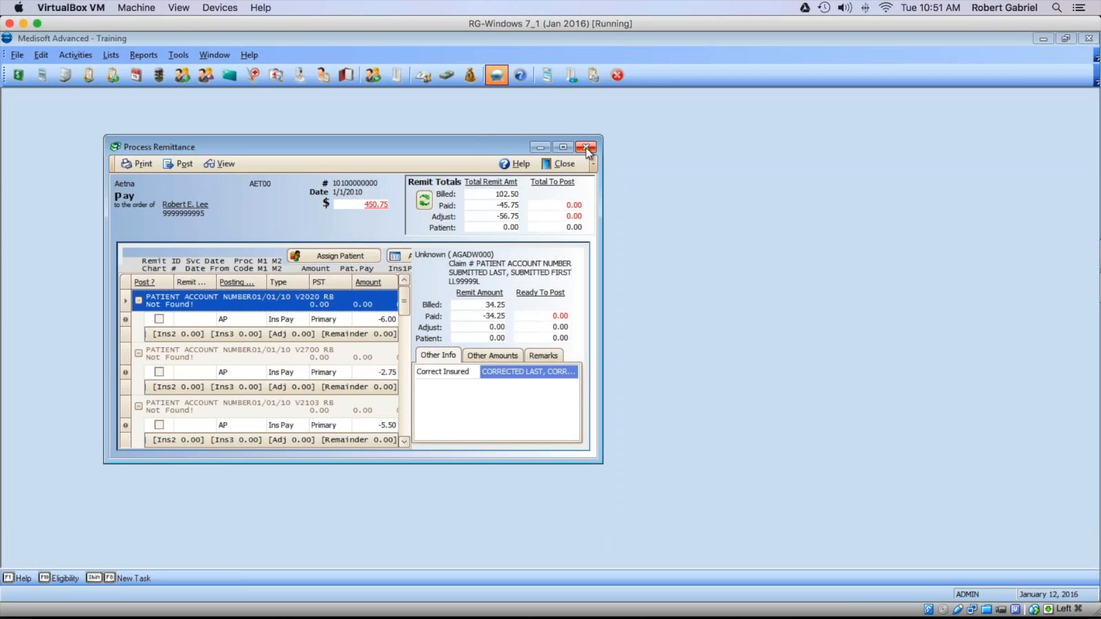
# Step: Maximize the 450.75 Aetna remittance, print its details, and open its view filters
pyautogui.click(563, 147)
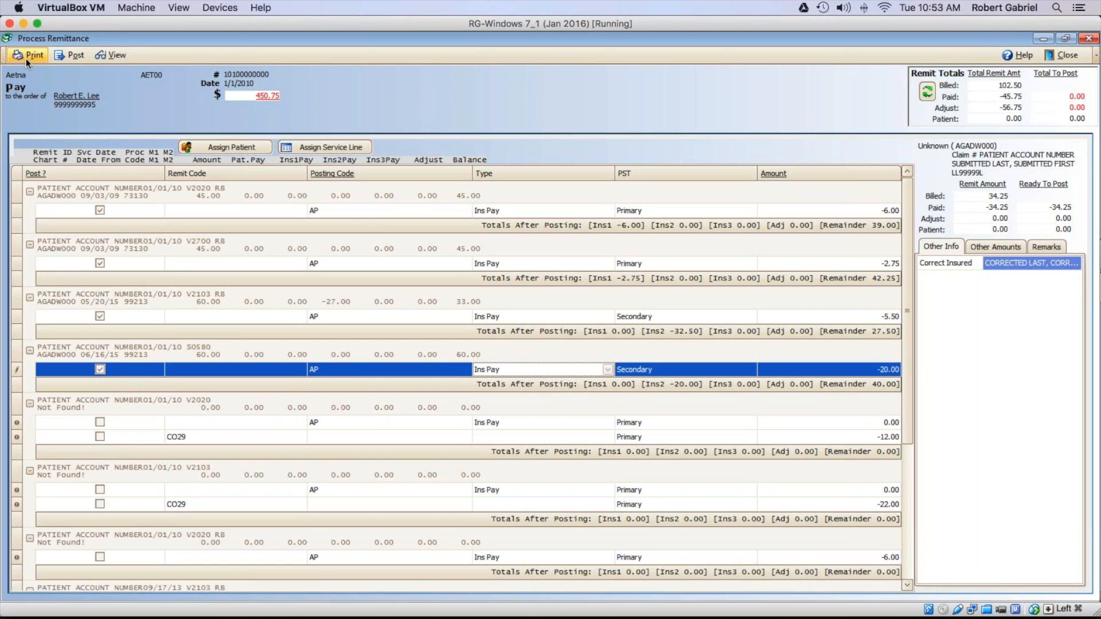
pyautogui.click(28, 58)
pyautogui.click(118, 56)
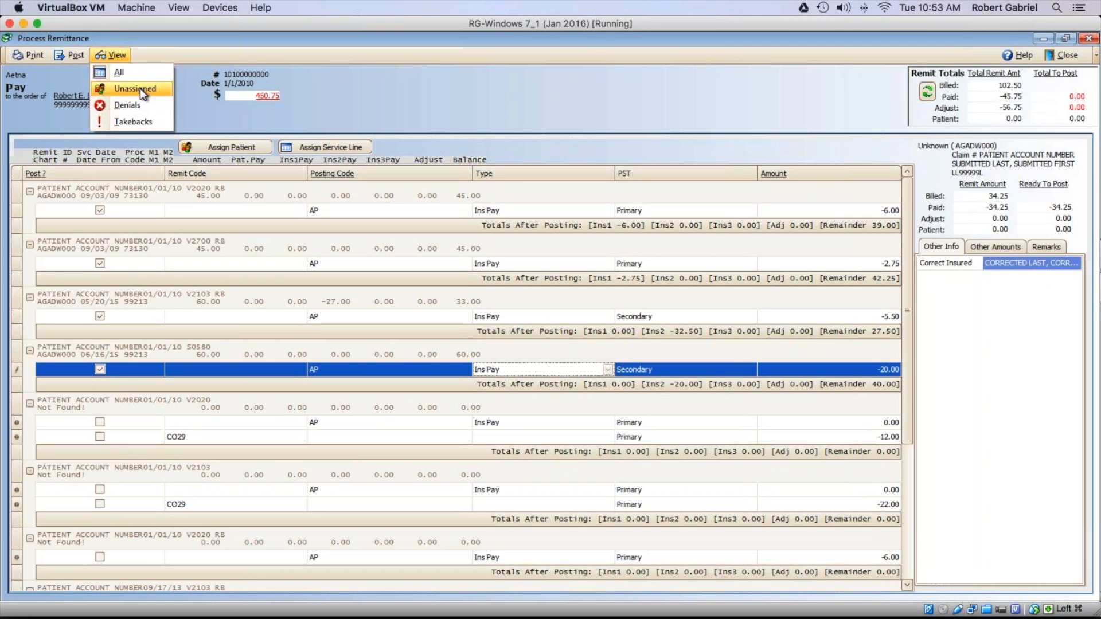
# Step: Filter the Aetna remittance to Unassigned, Denials and Takebacks lines, then return to All
pyautogui.click(141, 90)
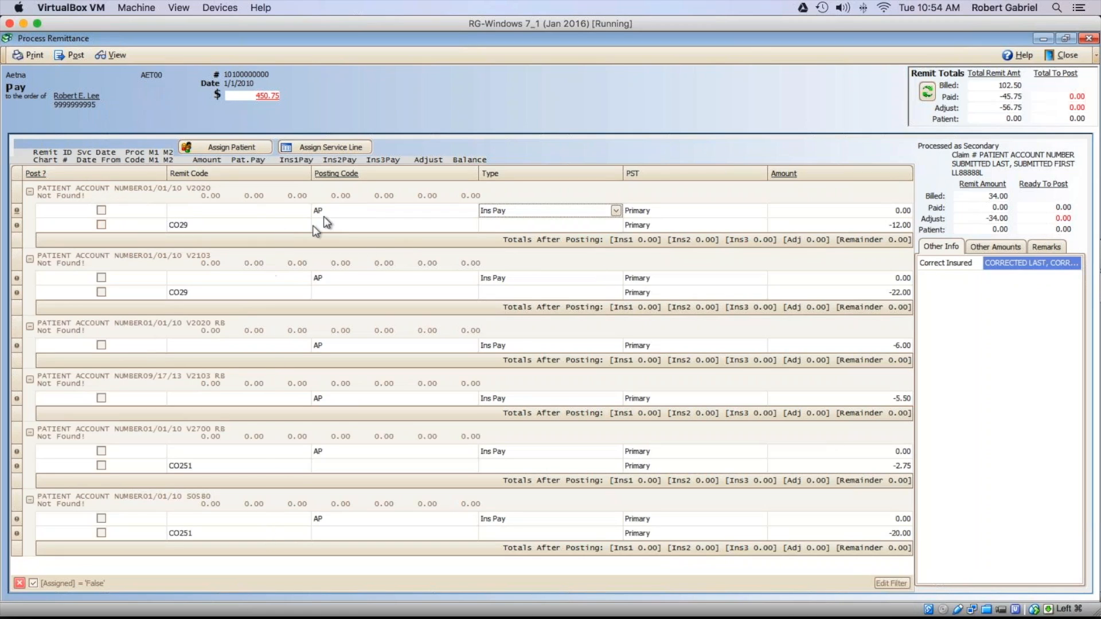
pyautogui.click(111, 55)
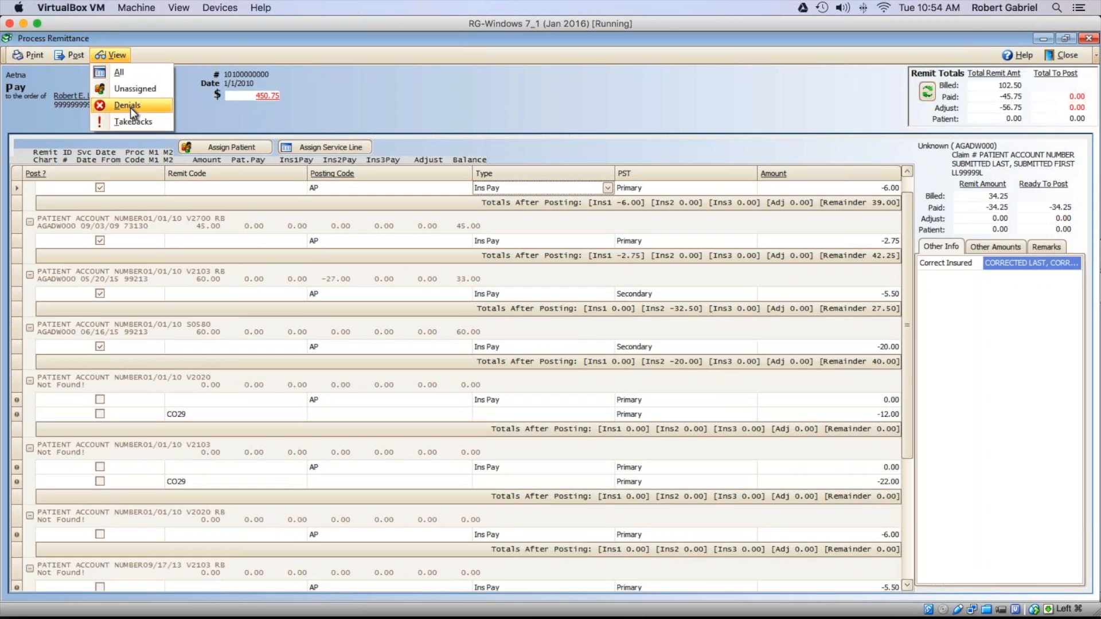
pyautogui.click(131, 105)
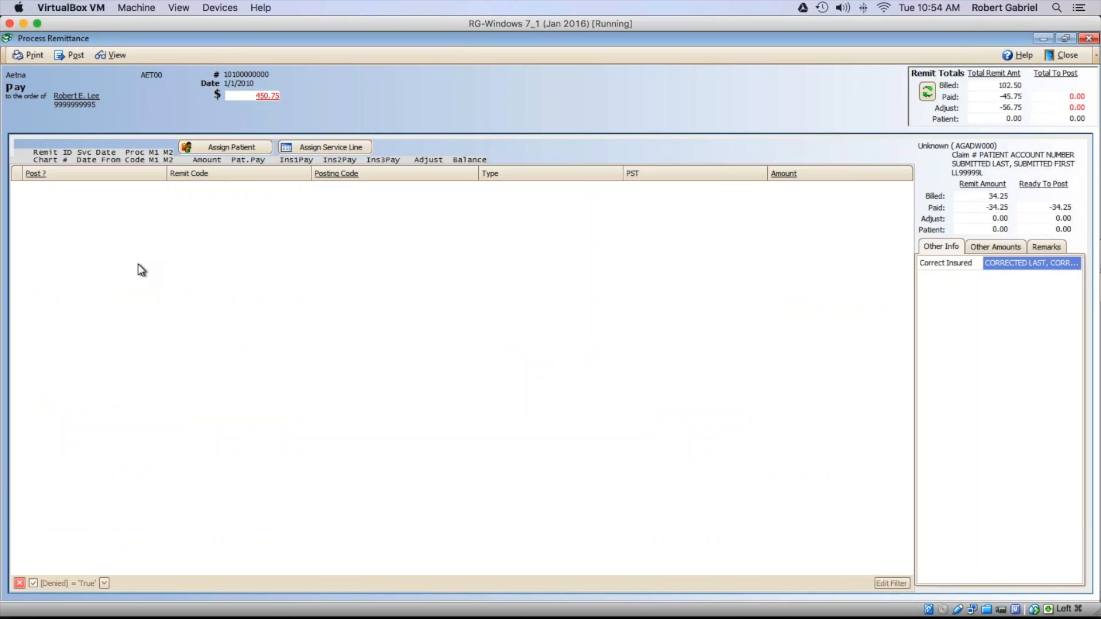
pyautogui.click(118, 55)
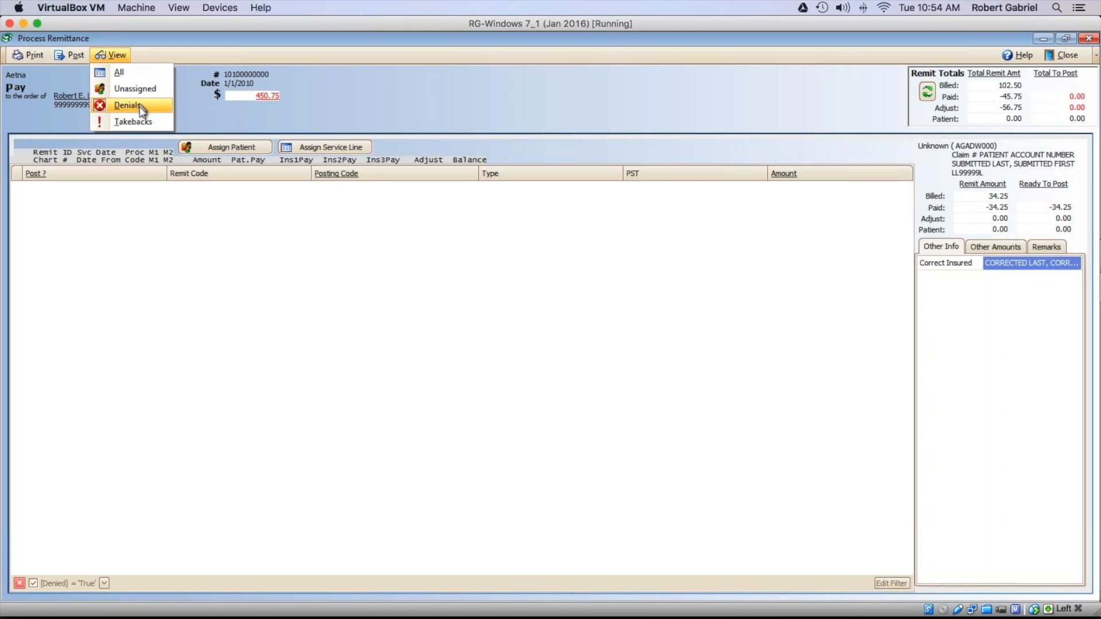
pyautogui.click(137, 121)
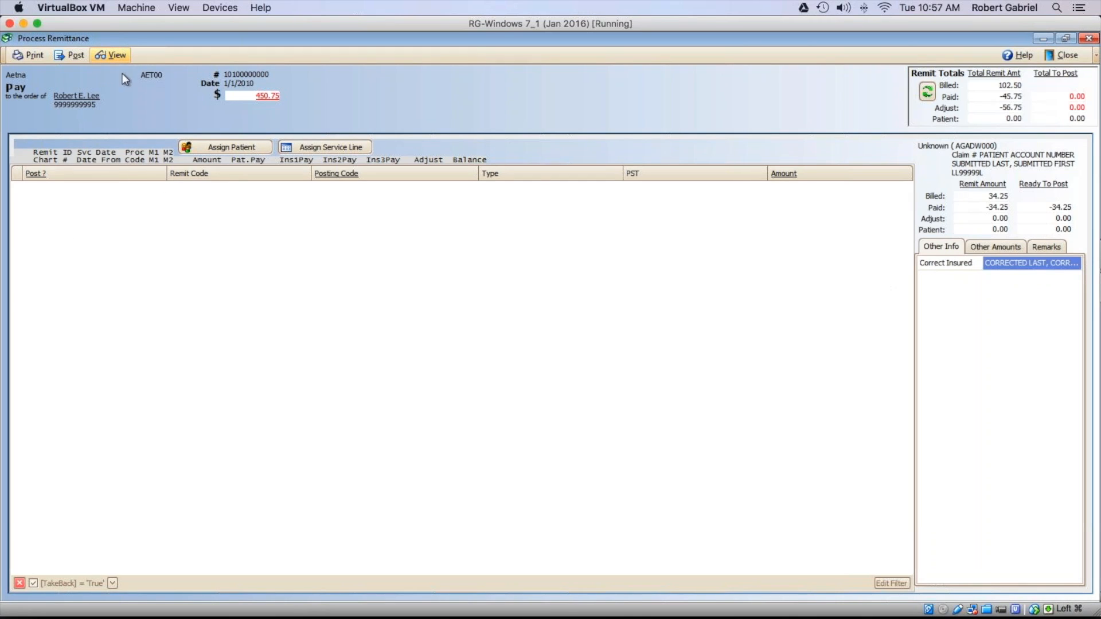
pyautogui.click(109, 55)
pyautogui.click(116, 70)
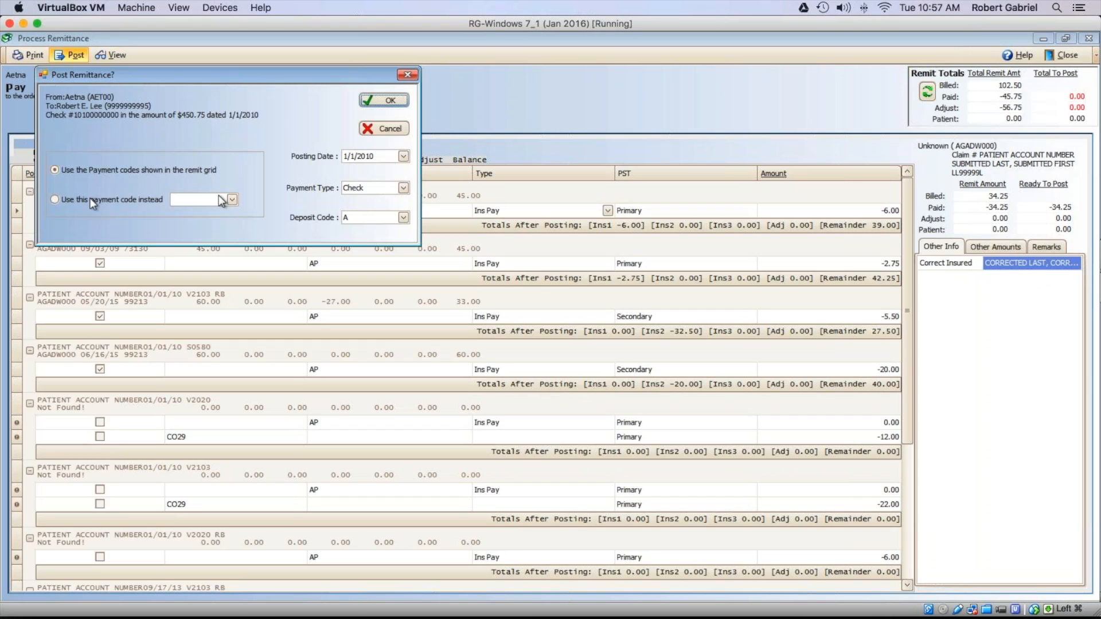
# Step: Post the Aetna remittance, dismiss the remit archive export error, and switch to PowerPoint
pyautogui.click(393, 102)
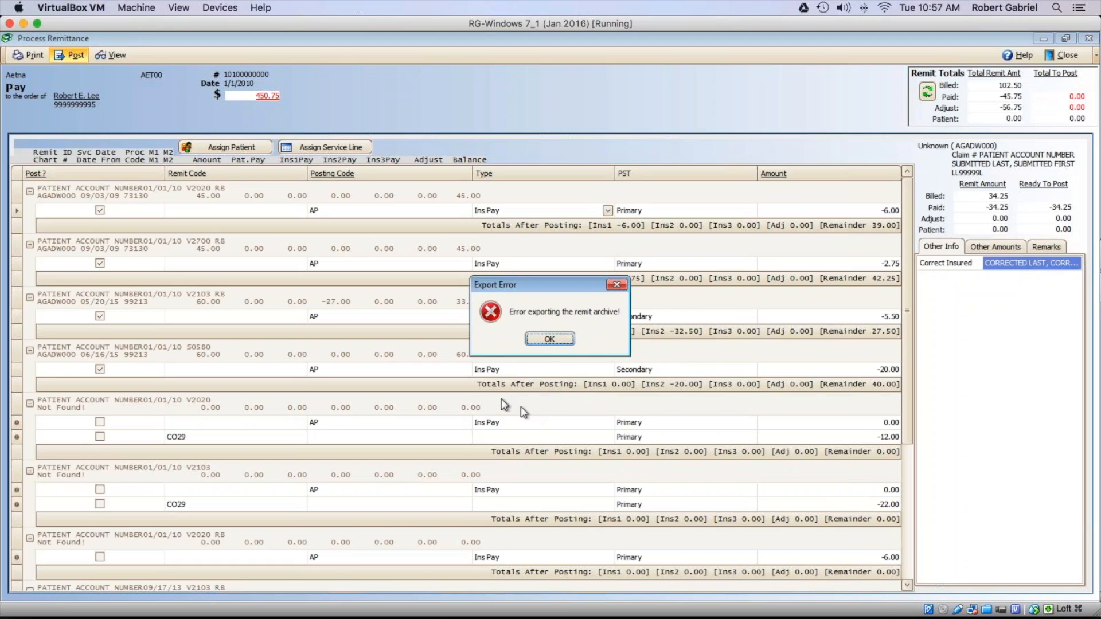
pyautogui.click(549, 339)
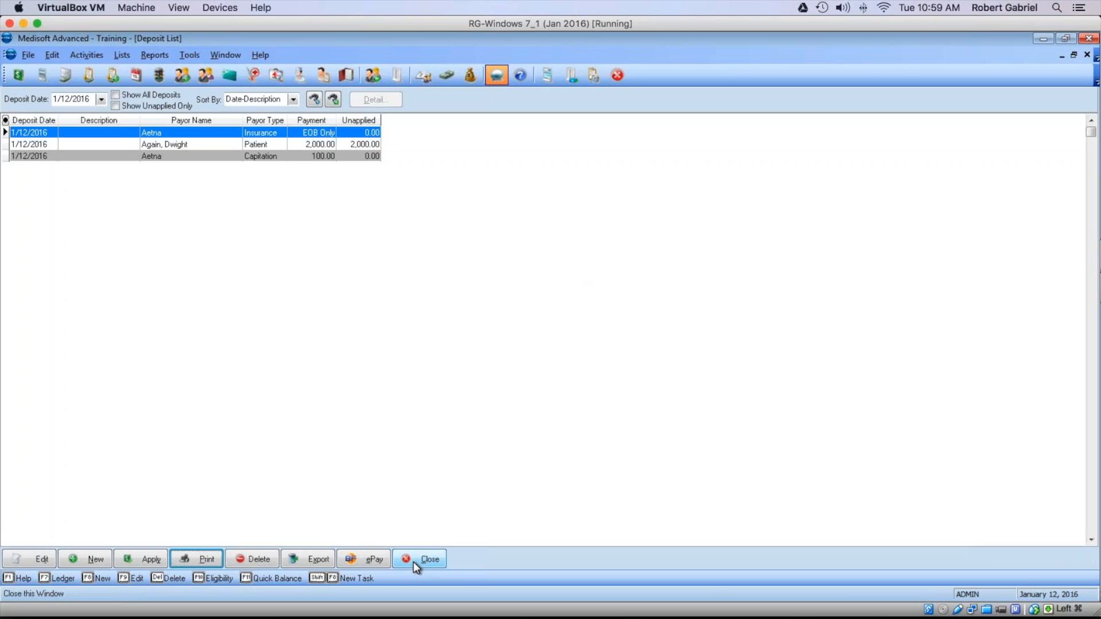
pyautogui.moveTo(330, 618)
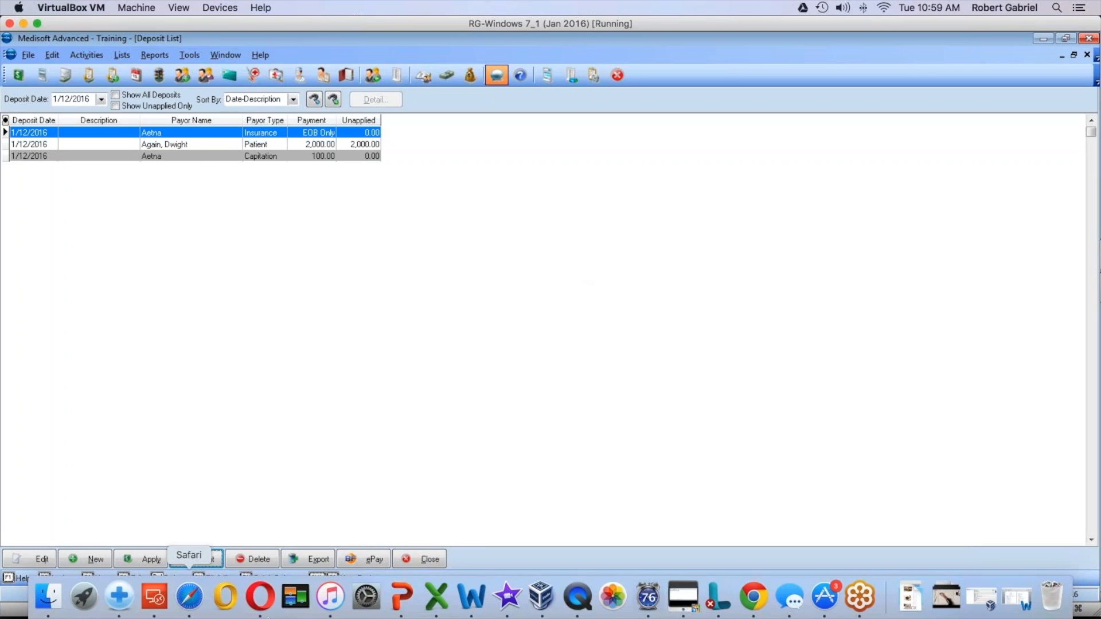
pyautogui.click(401, 596)
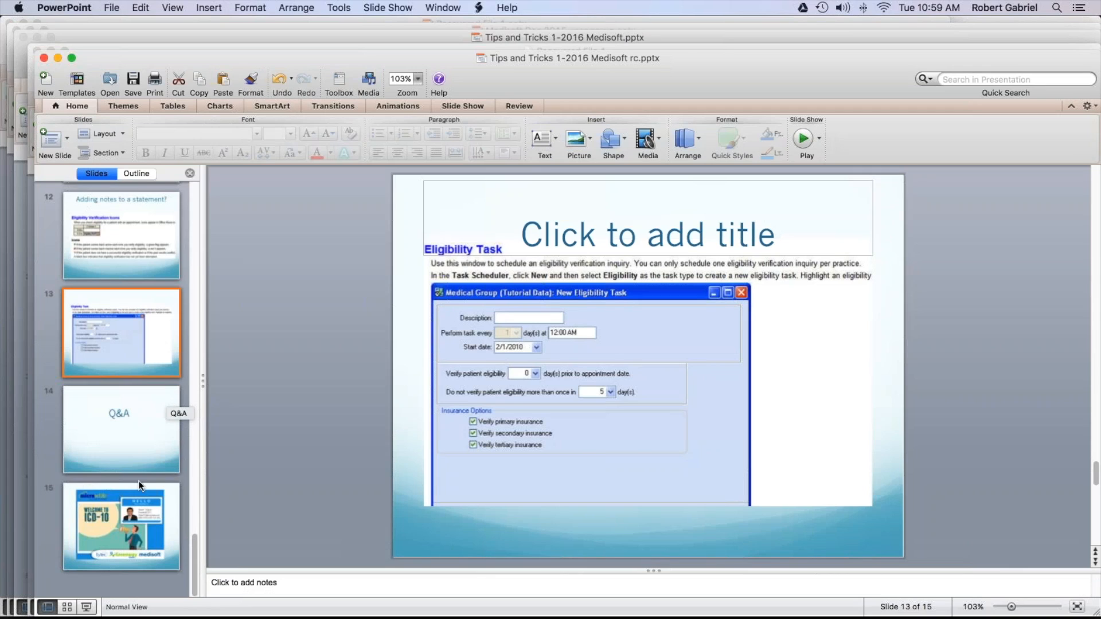
# Step: Go to slide 12, Adding notes to a statement?, then return to Medisoft's Deposit List
pyautogui.click(105, 246)
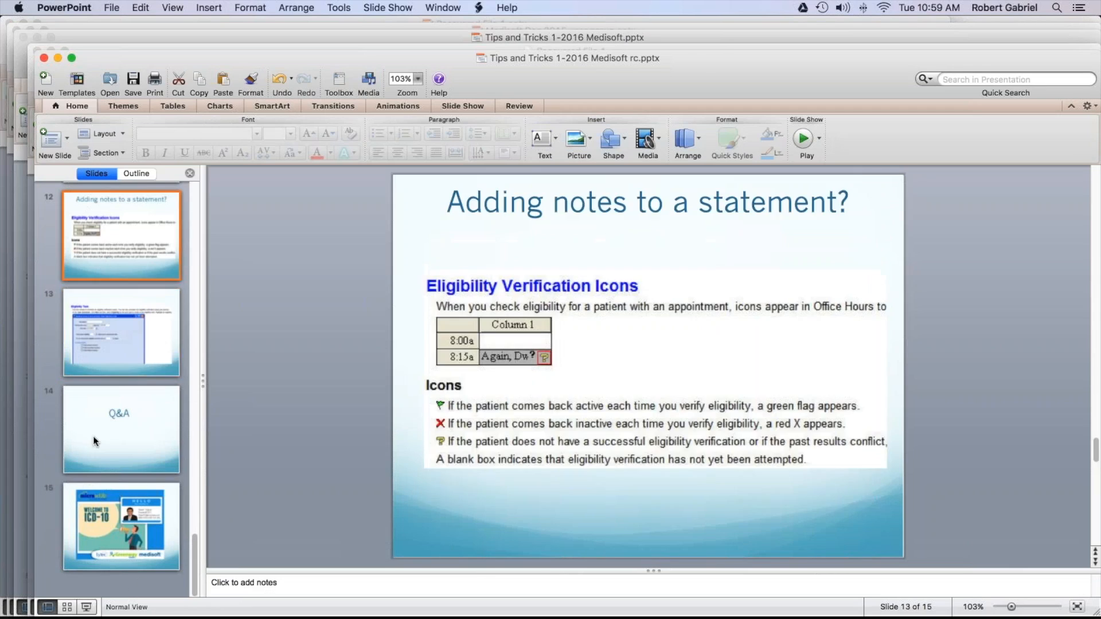
pyautogui.moveTo(310, 617)
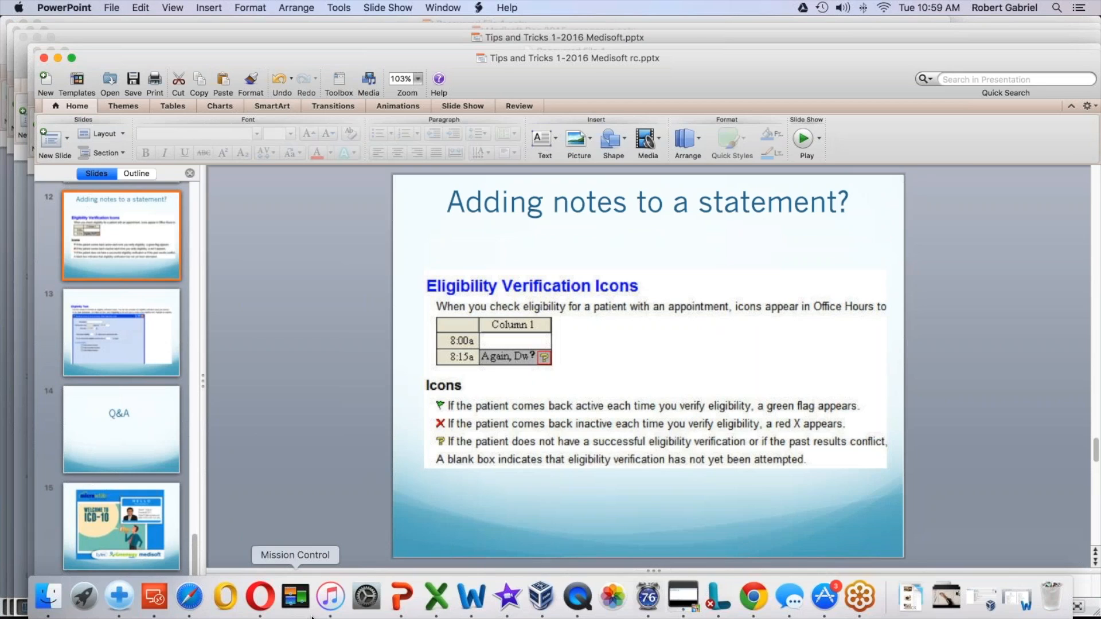
pyautogui.click(683, 596)
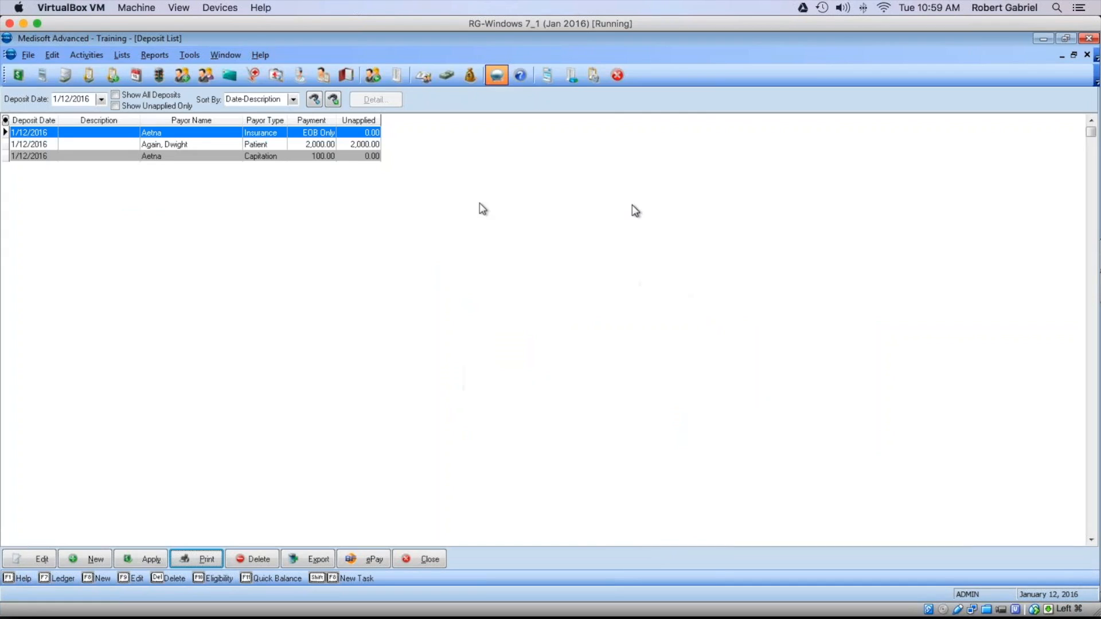
pyautogui.click(430, 561)
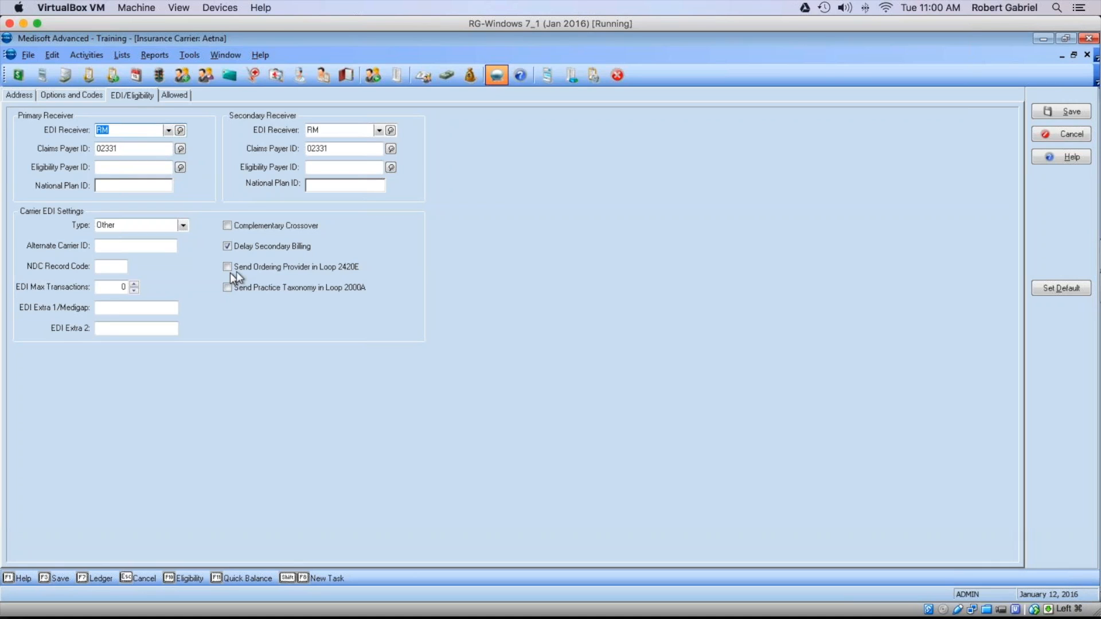
# Step: Cancel the Aetna carrier settings without saving and close the Insurance Carrier List
pyautogui.click(1047, 136)
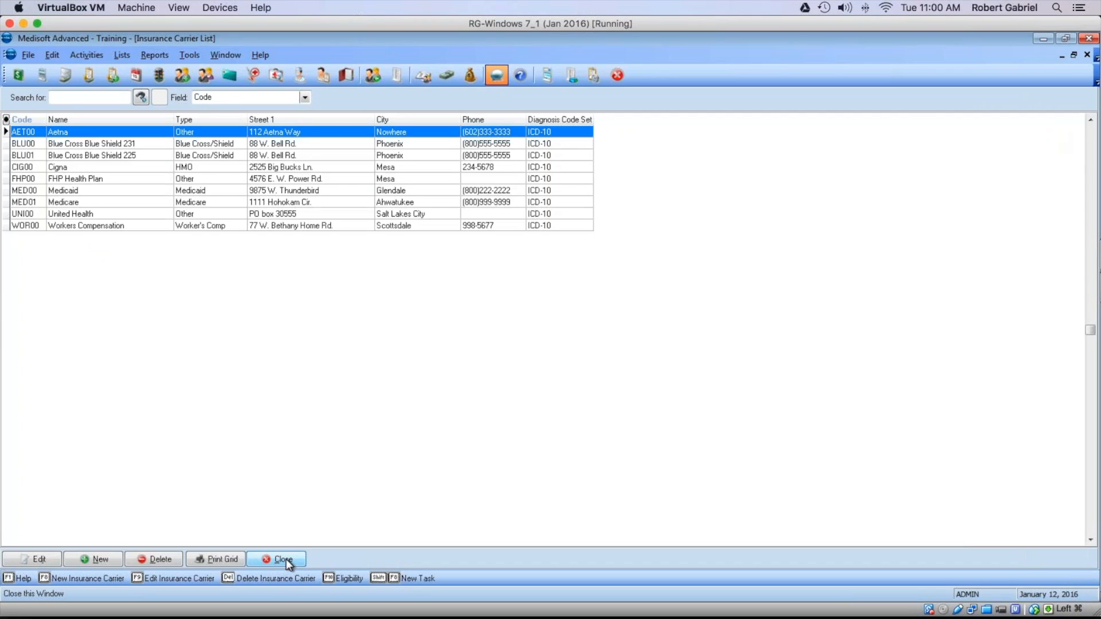
pyautogui.click(286, 558)
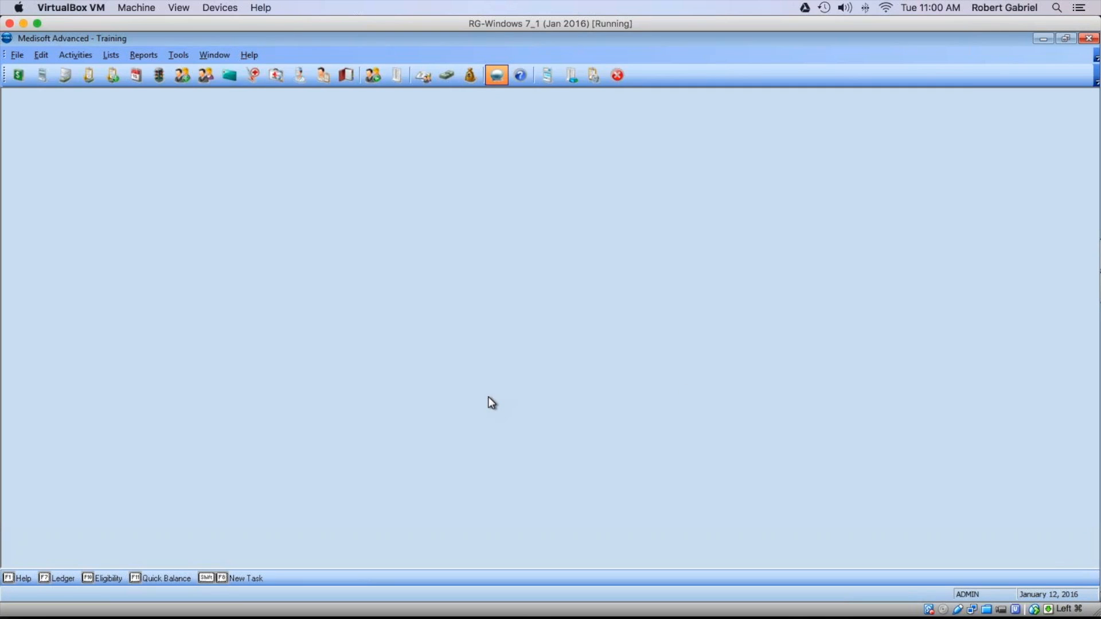
# Step: Bring PowerPoint forward and play slide 12, Adding notes to a statement?, full screen
pyautogui.moveTo(481, 617)
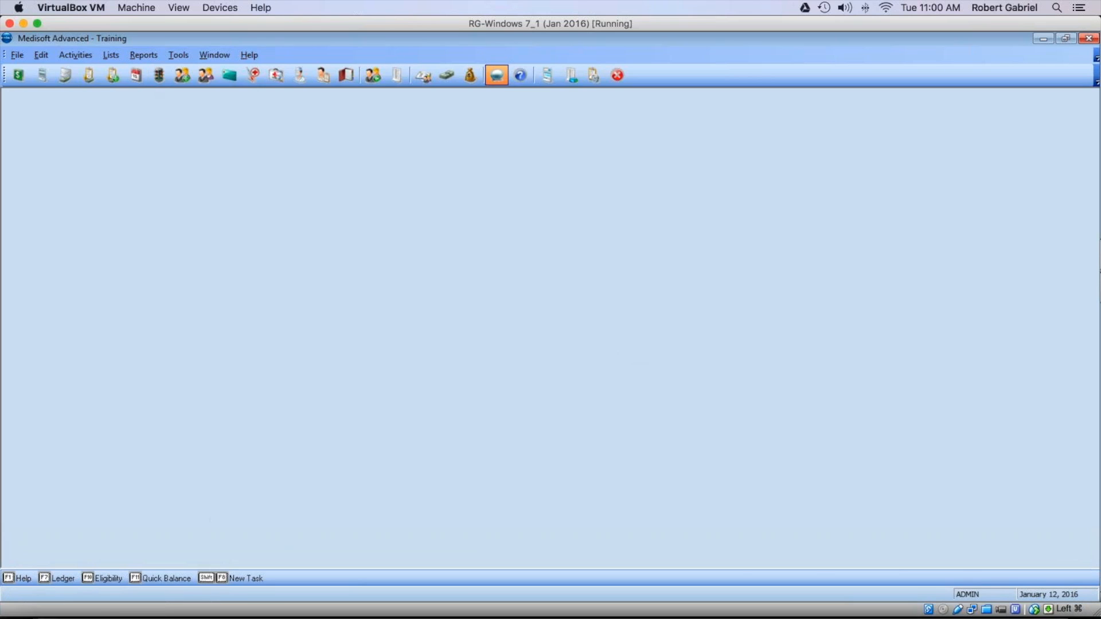
pyautogui.moveTo(189, 608)
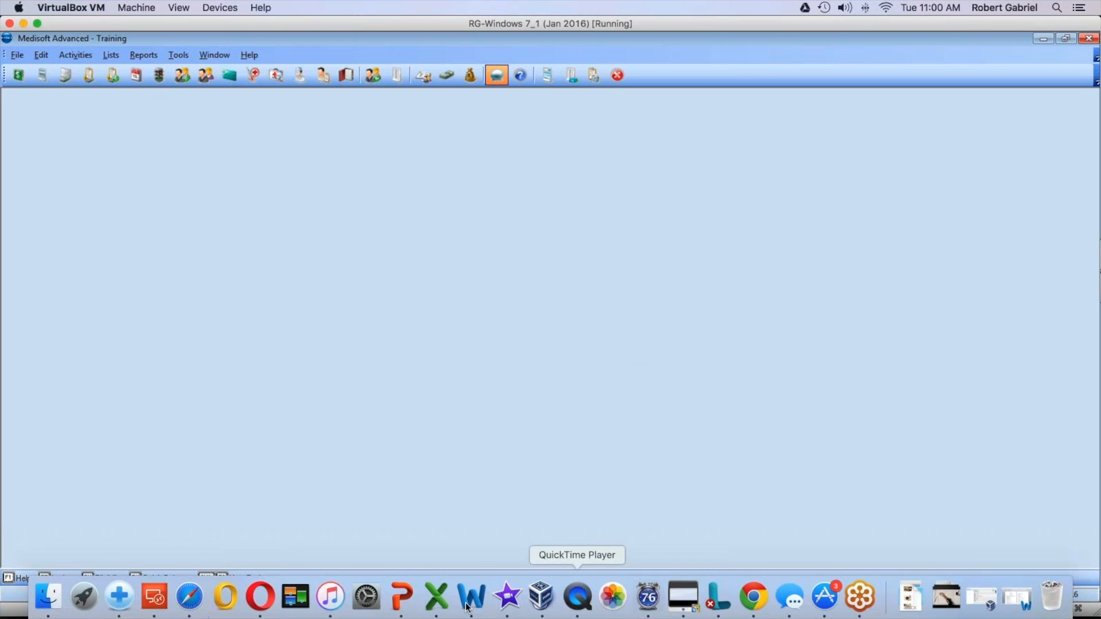
pyautogui.click(404, 596)
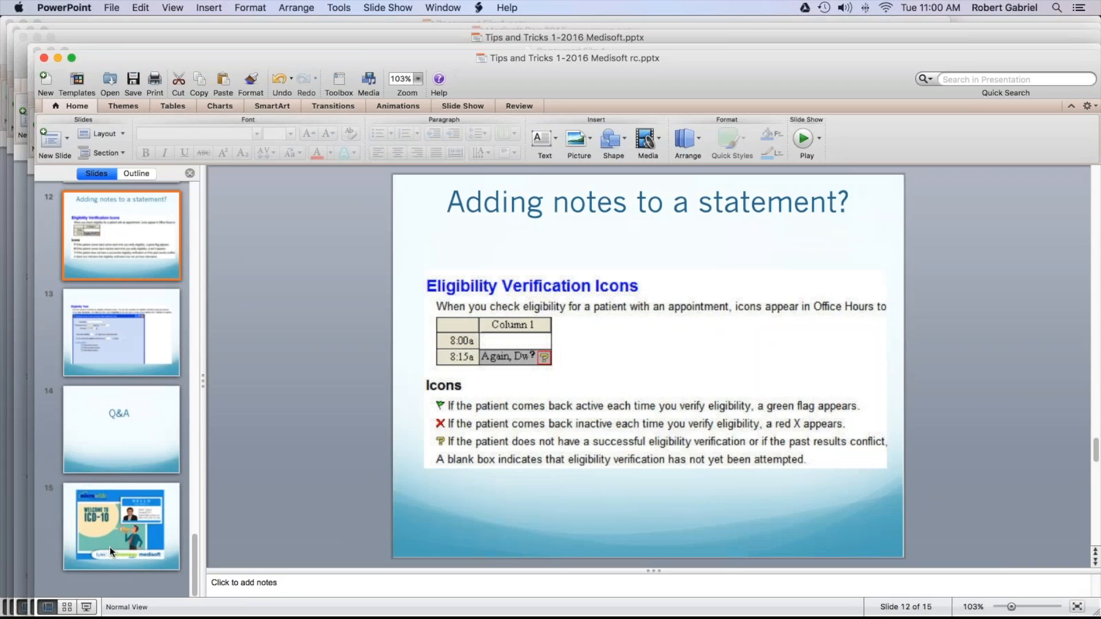
pyautogui.press('super+shift+Return')
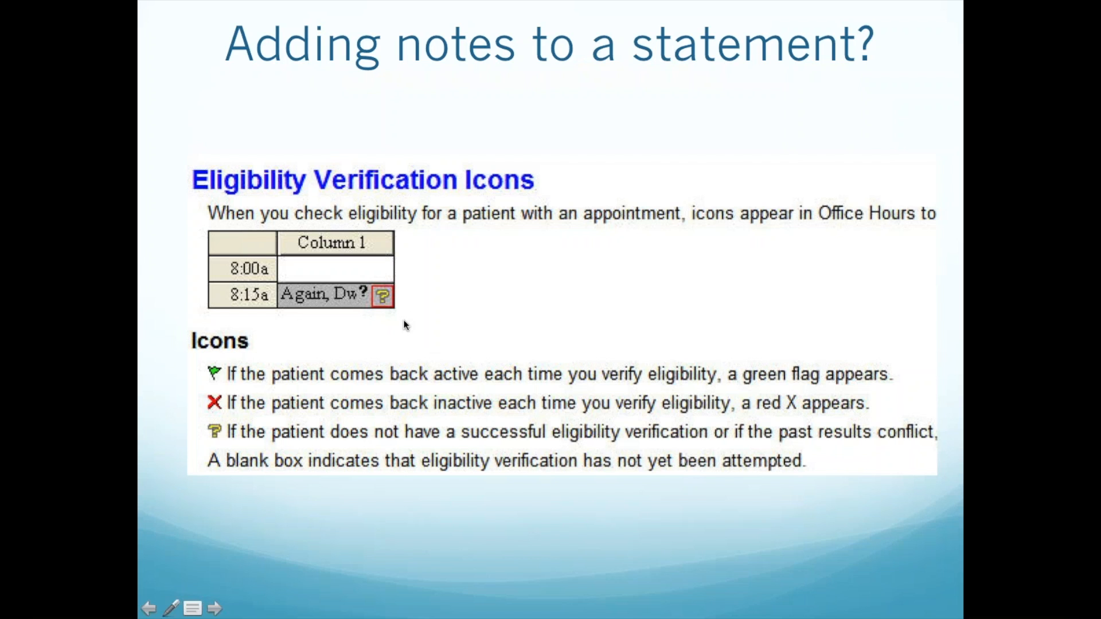
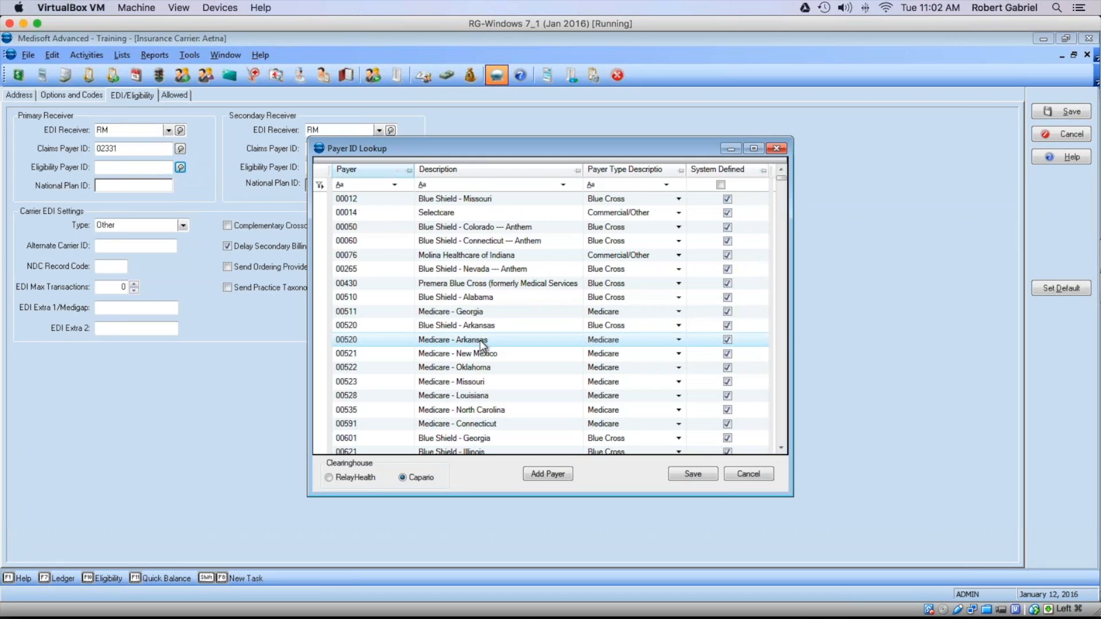
# Step: Filter the payer lookup by description for 'ae' and choose 60054 Aetna as Eligibility Payer ID
pyautogui.click(474, 185)
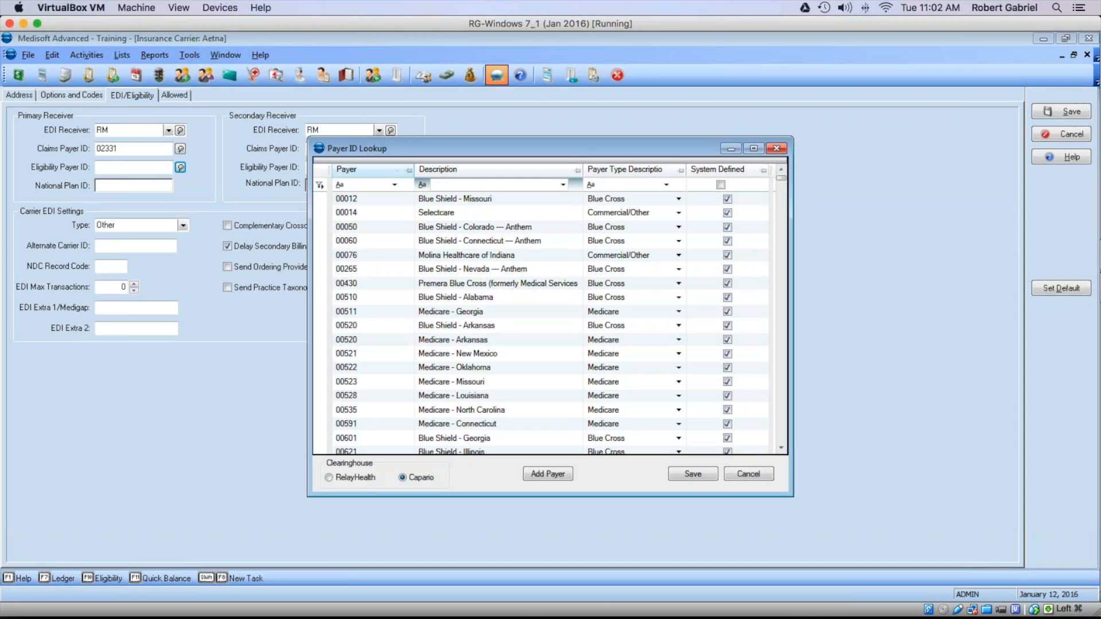
pyautogui.write('aet')
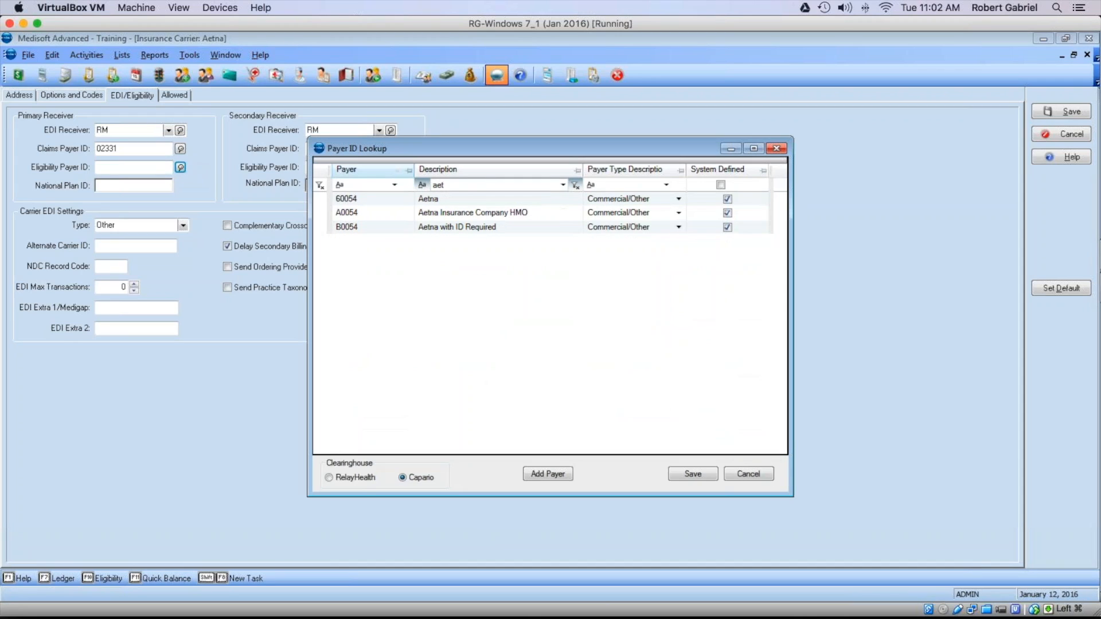
pyautogui.click(359, 202)
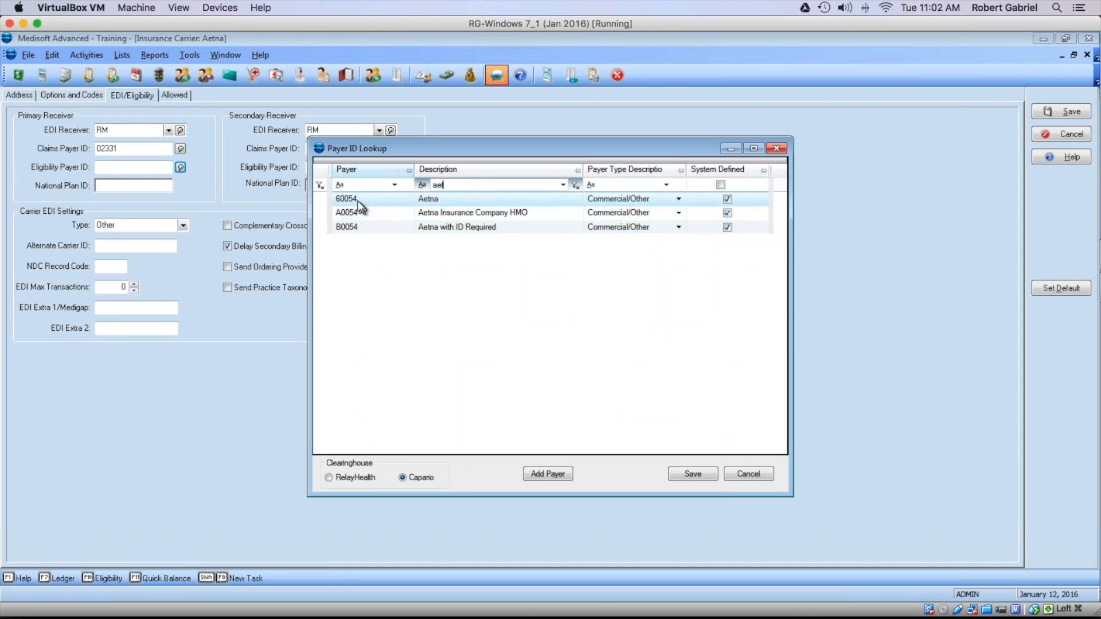
pyautogui.click(360, 199)
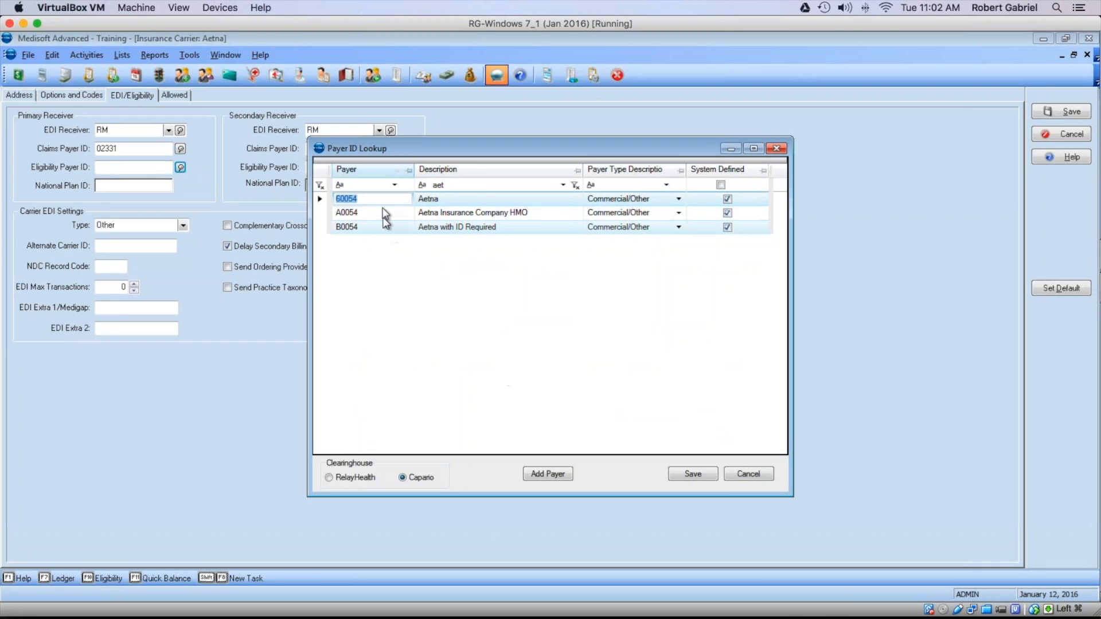
pyautogui.doubleClick(436, 201)
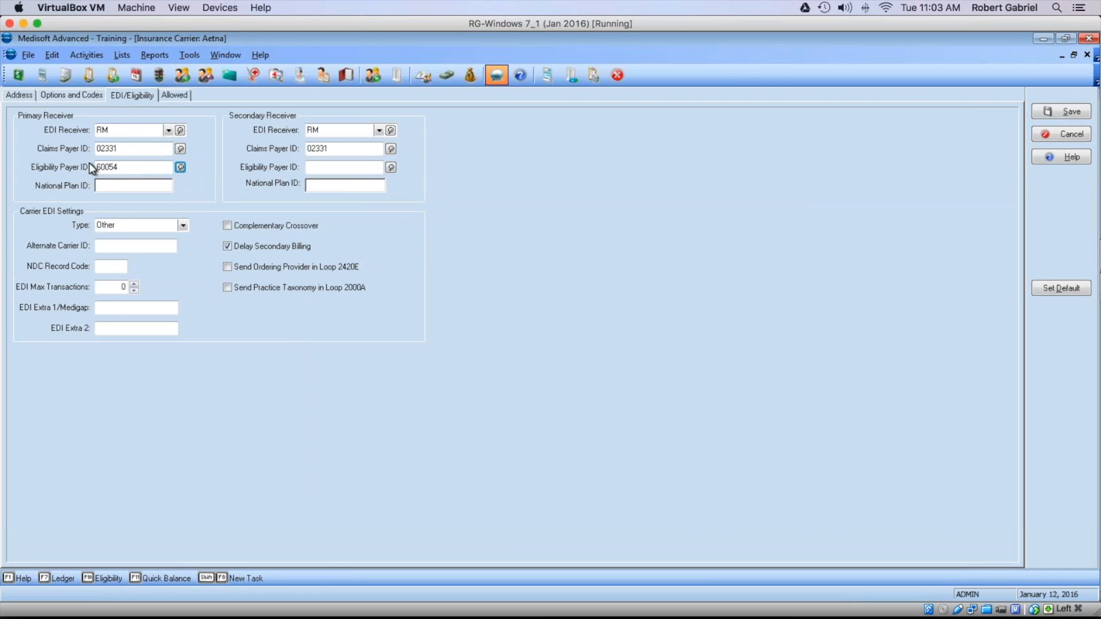
# Step: Reopen the payer ID lookup, filter for 'cig' and select the CIGNA Health Plan payer
pyautogui.click(179, 166)
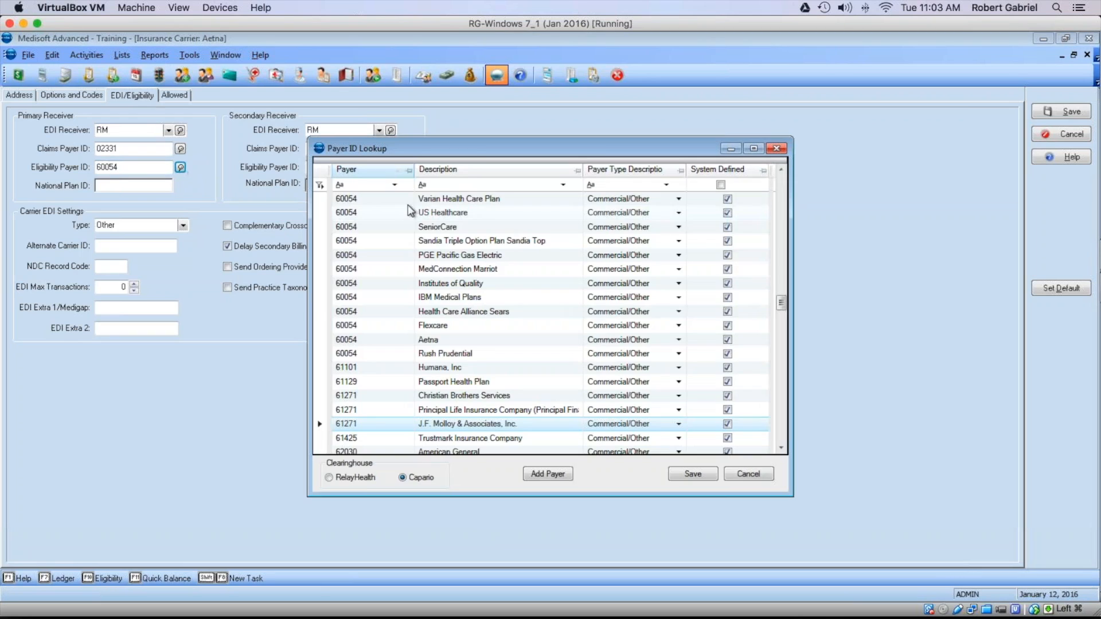
pyautogui.click(463, 184)
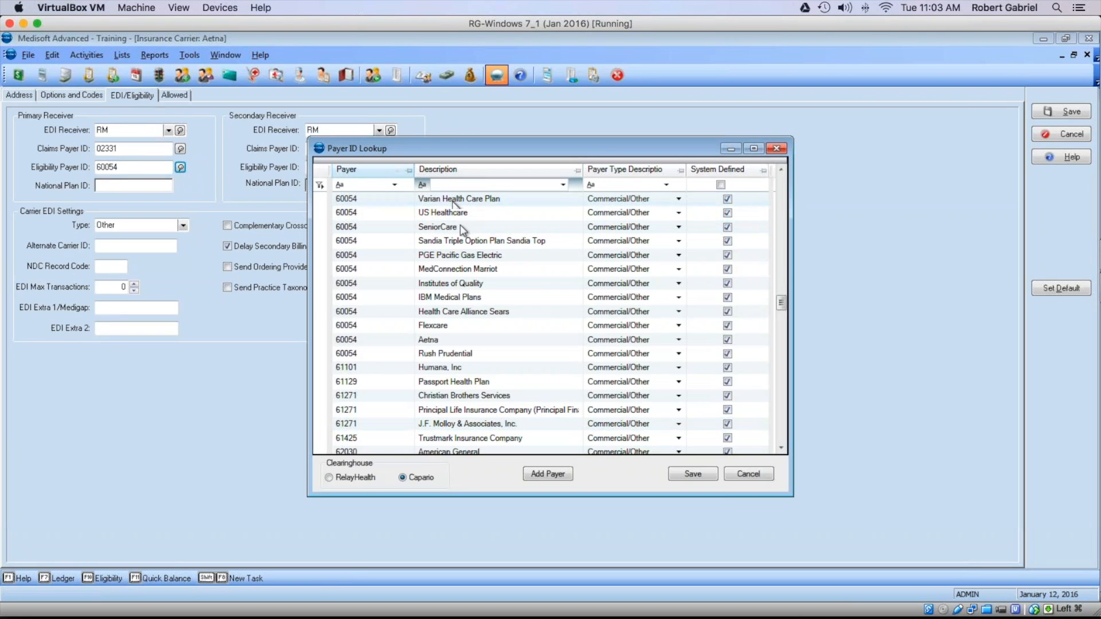
pyautogui.write('cig')
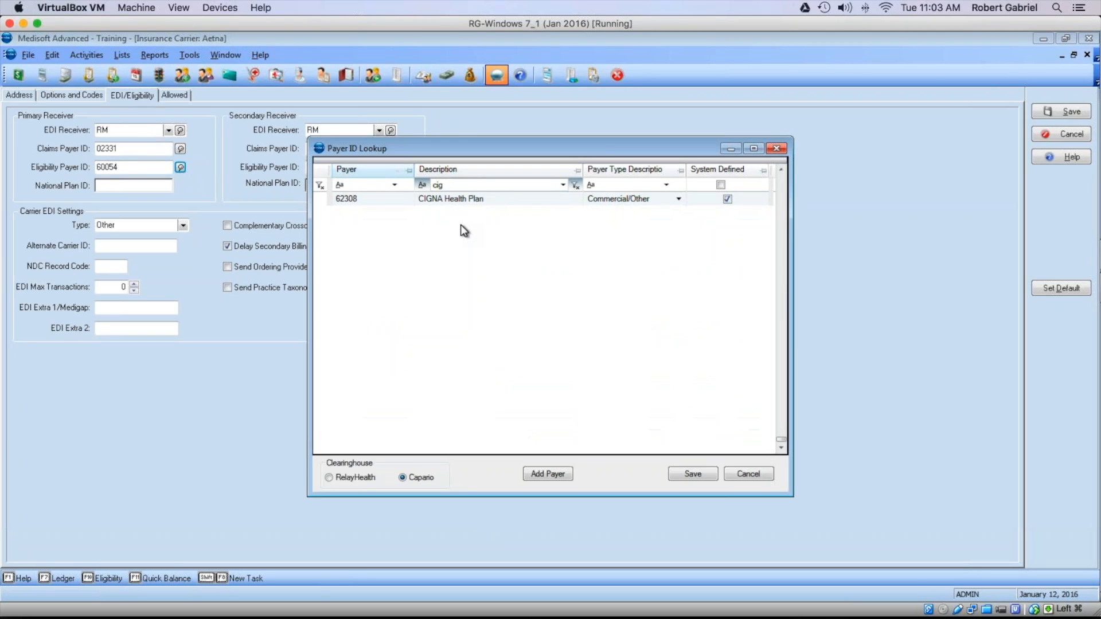
pyautogui.click(439, 199)
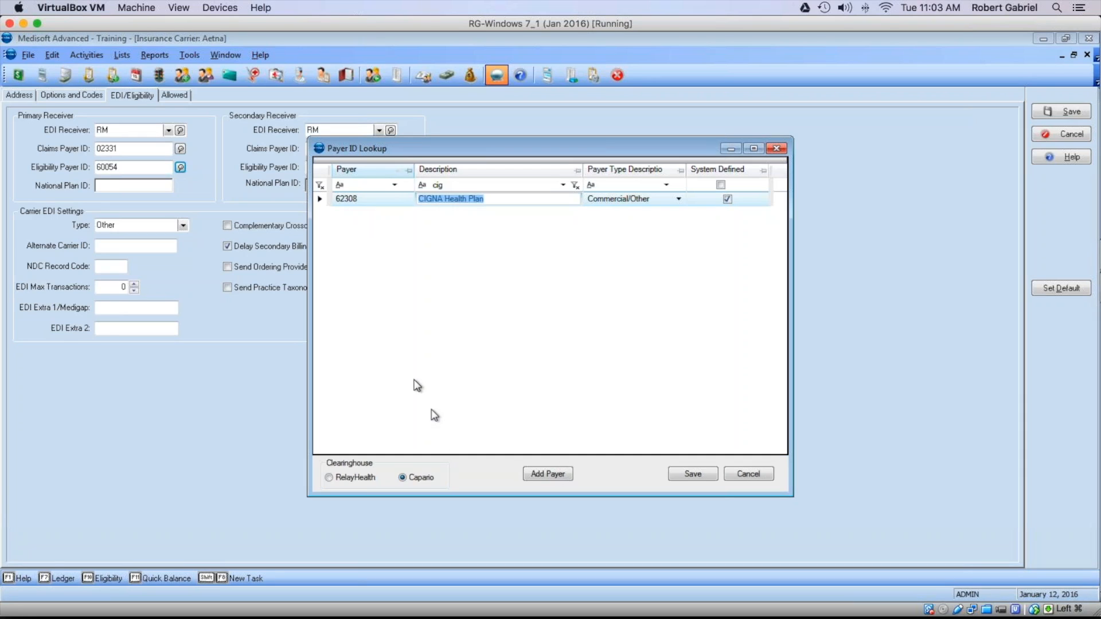
# Step: Switch the clearinghouse to RelayHealth, then close the payer ID lookup
pyautogui.click(330, 477)
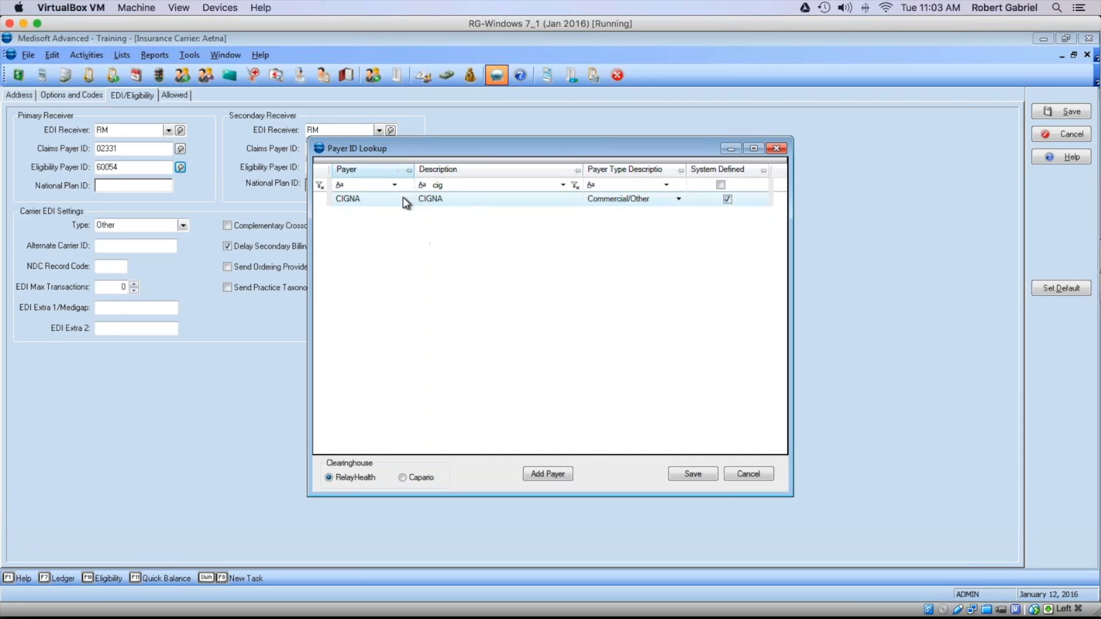
pyautogui.click(402, 198)
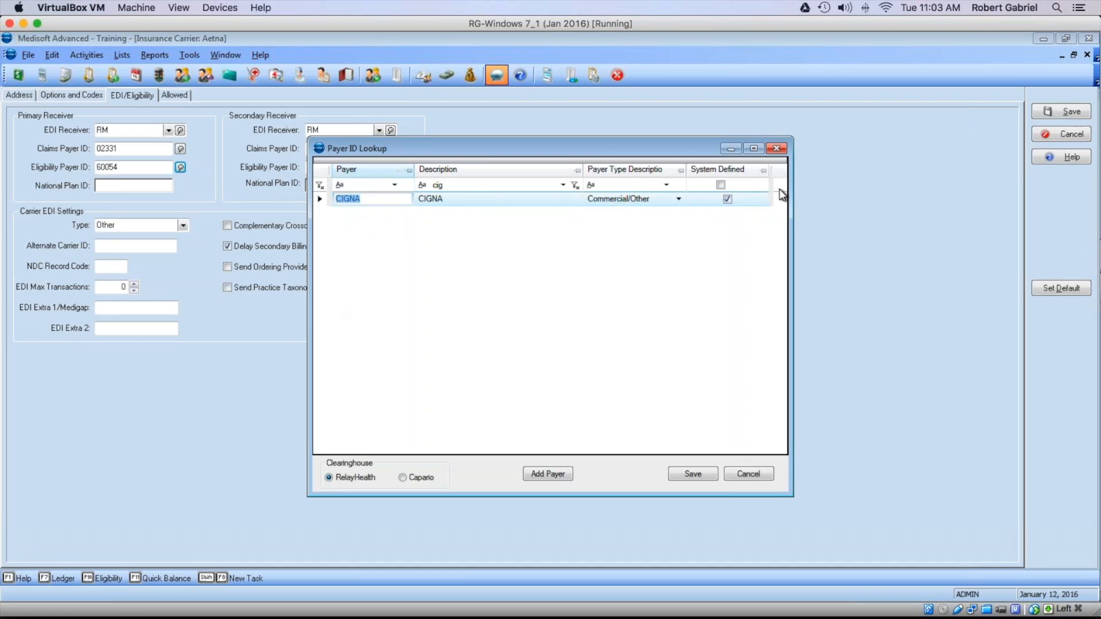
pyautogui.click(760, 474)
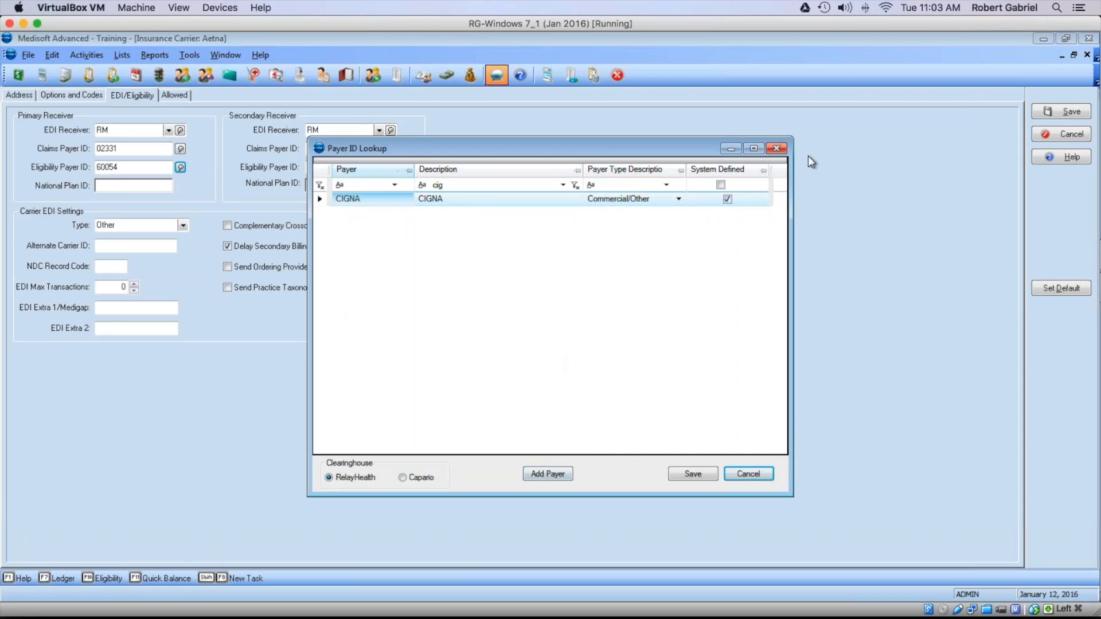
pyautogui.click(774, 148)
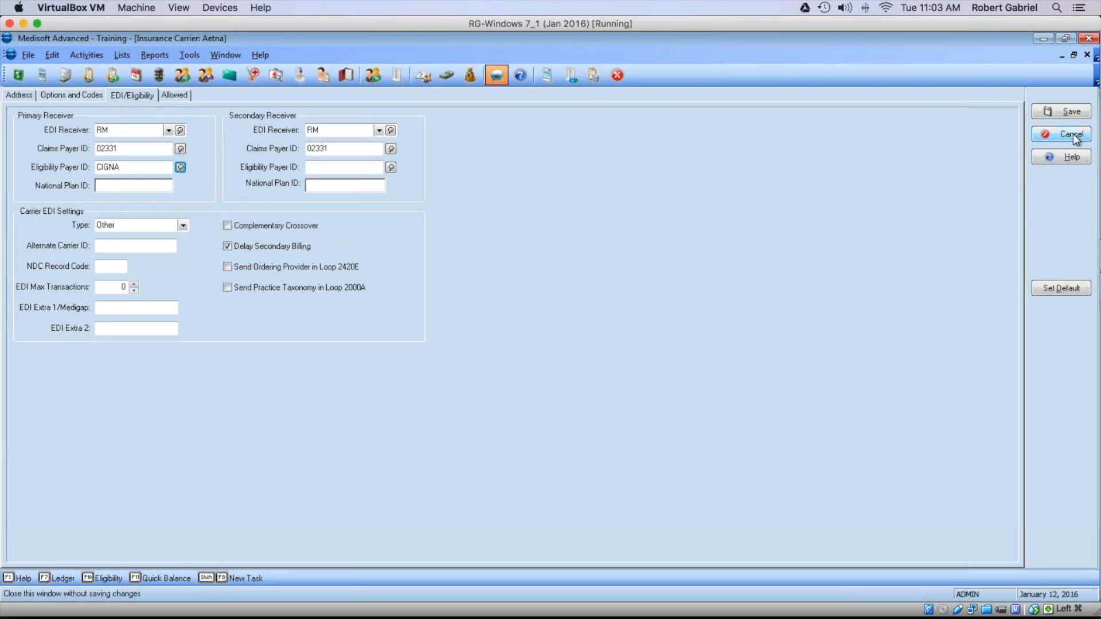
# Step: Close the Aetna carrier record unsaved and the Insurance Carrier List, then briefly open the Appointment Book
pyautogui.click(1055, 133)
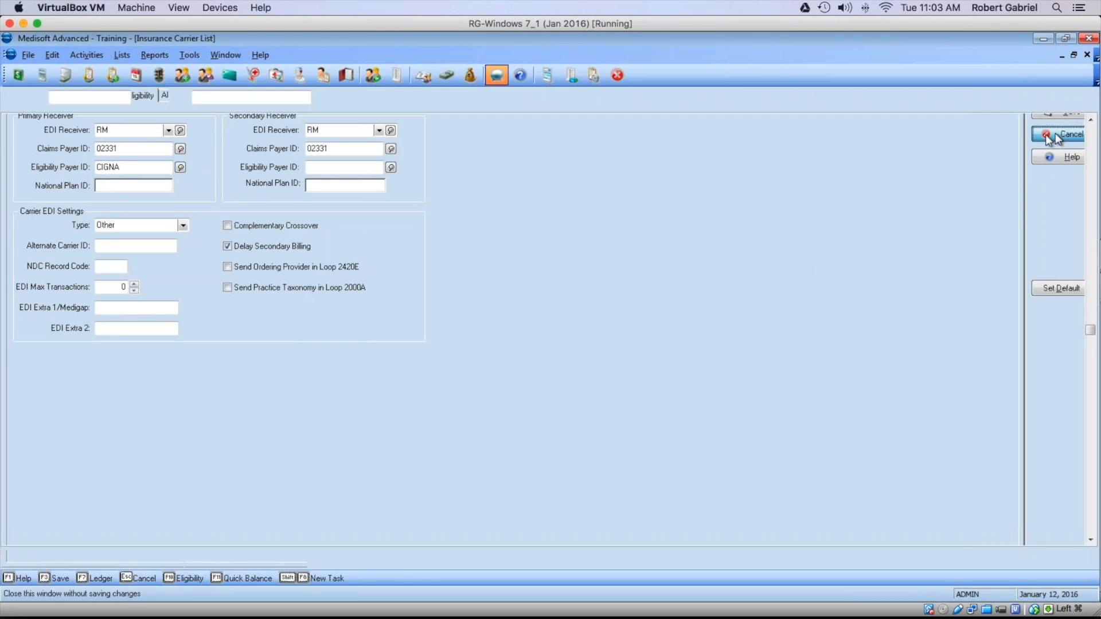
pyautogui.click(277, 558)
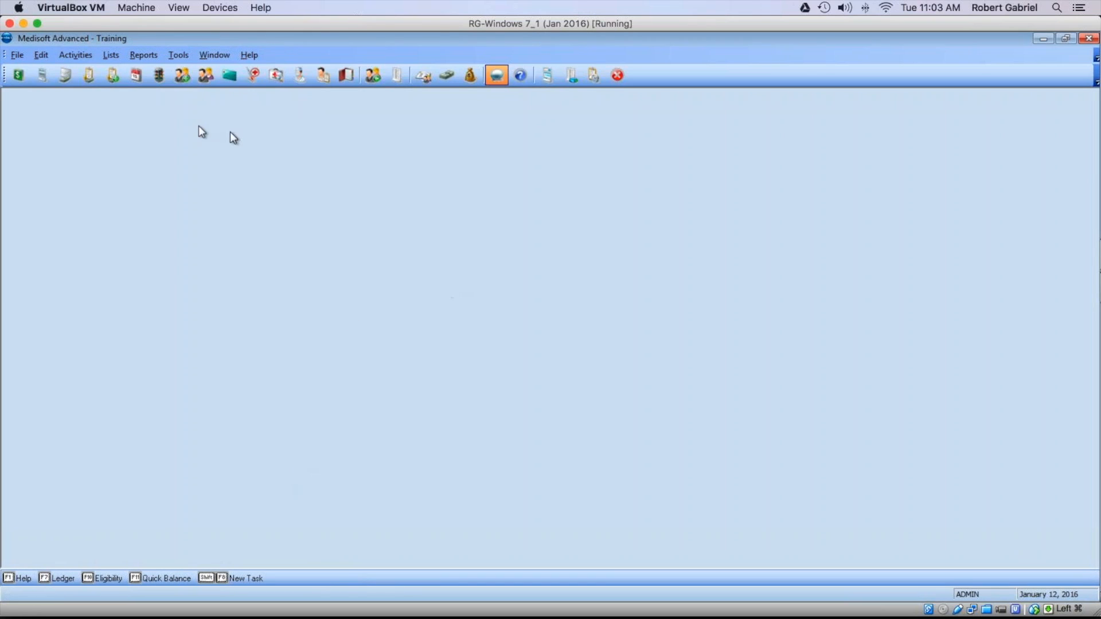
pyautogui.click(133, 77)
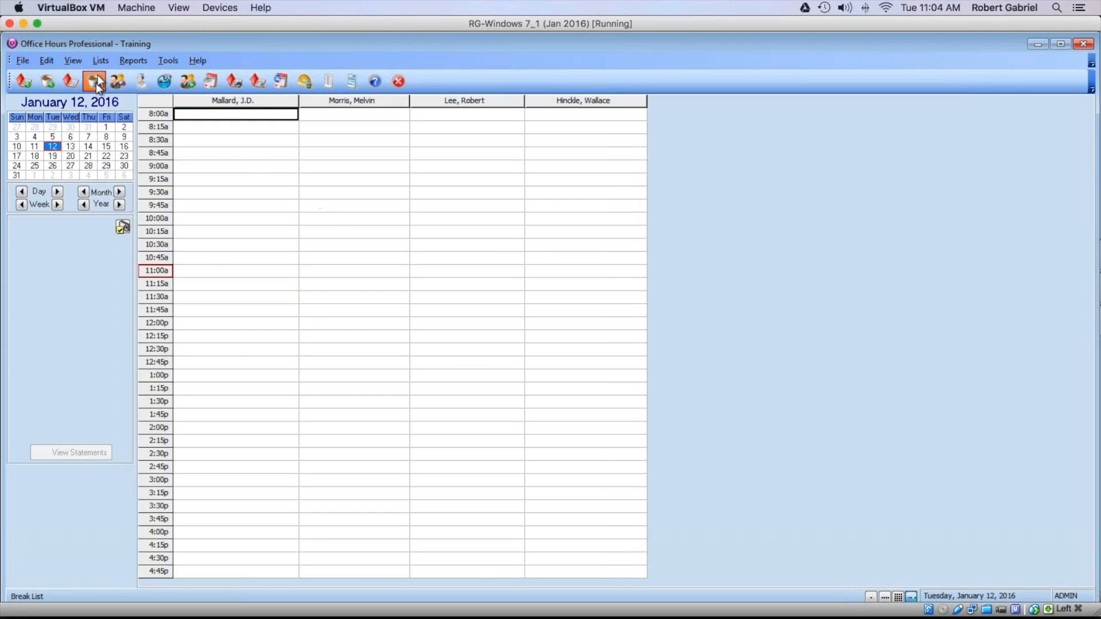
pyautogui.click(170, 61)
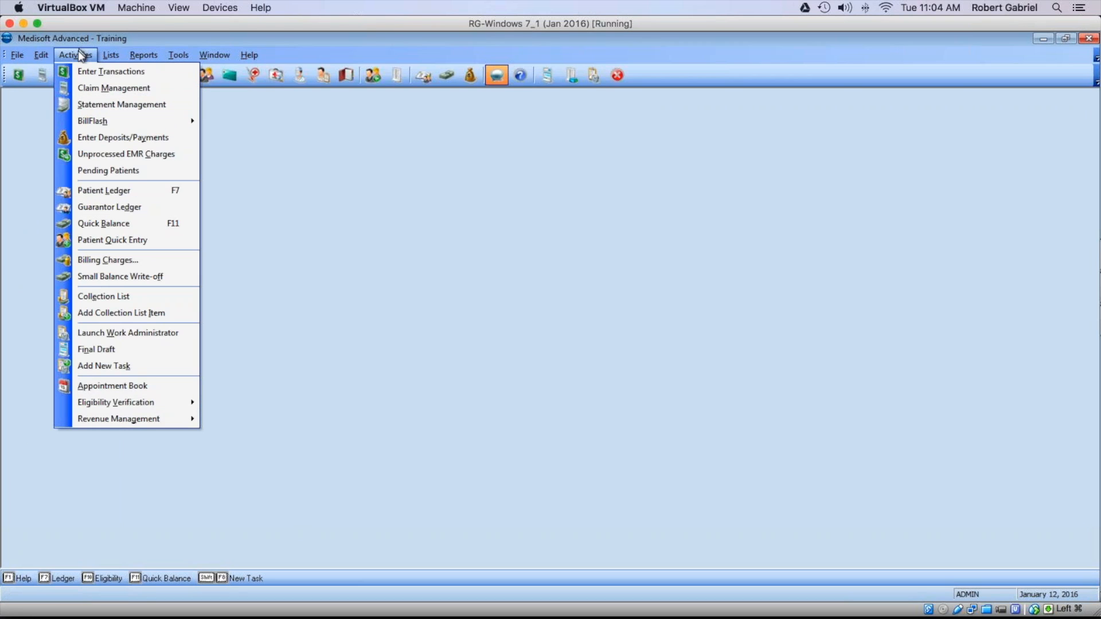
# Step: Open the eligibility Task Scheduler and start a new task of type Eligibility
pyautogui.moveTo(151, 403)
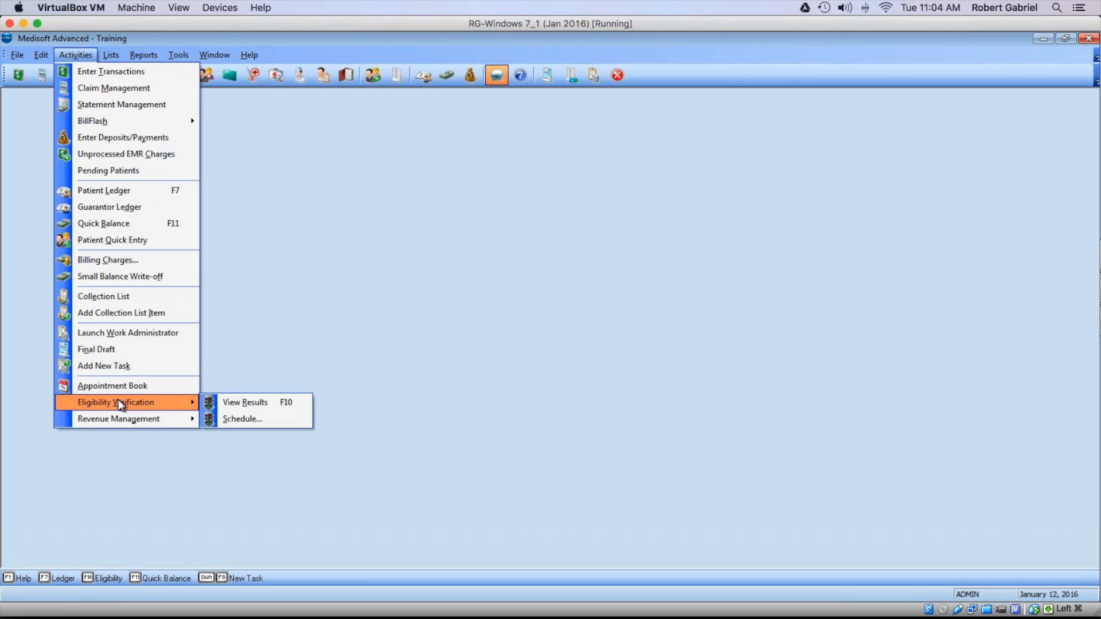
pyautogui.click(251, 419)
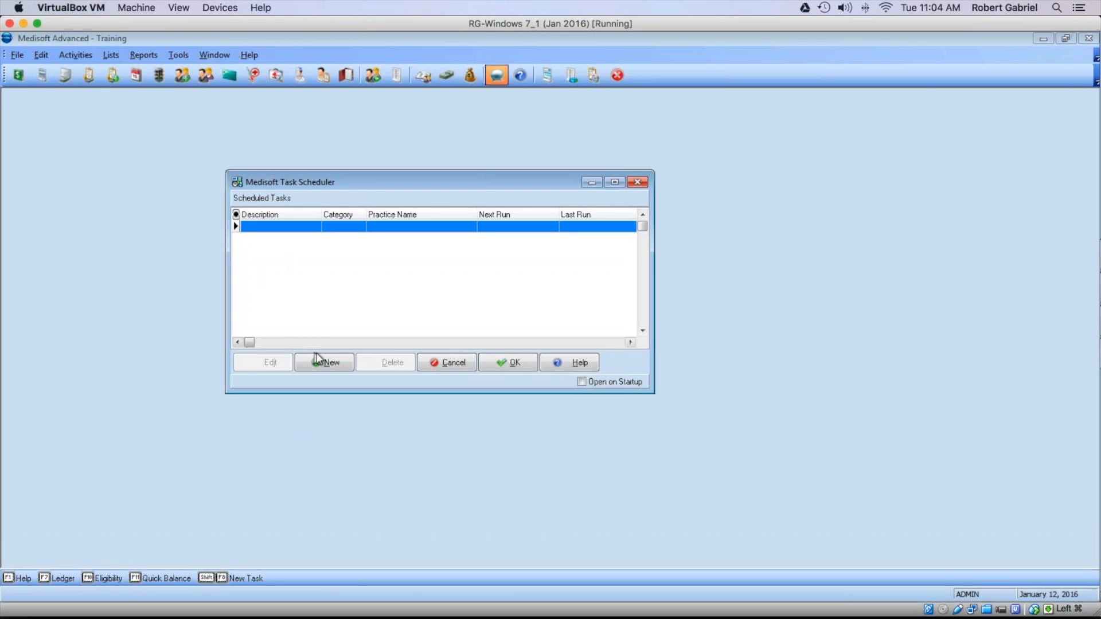
pyautogui.click(317, 358)
pyautogui.click(419, 282)
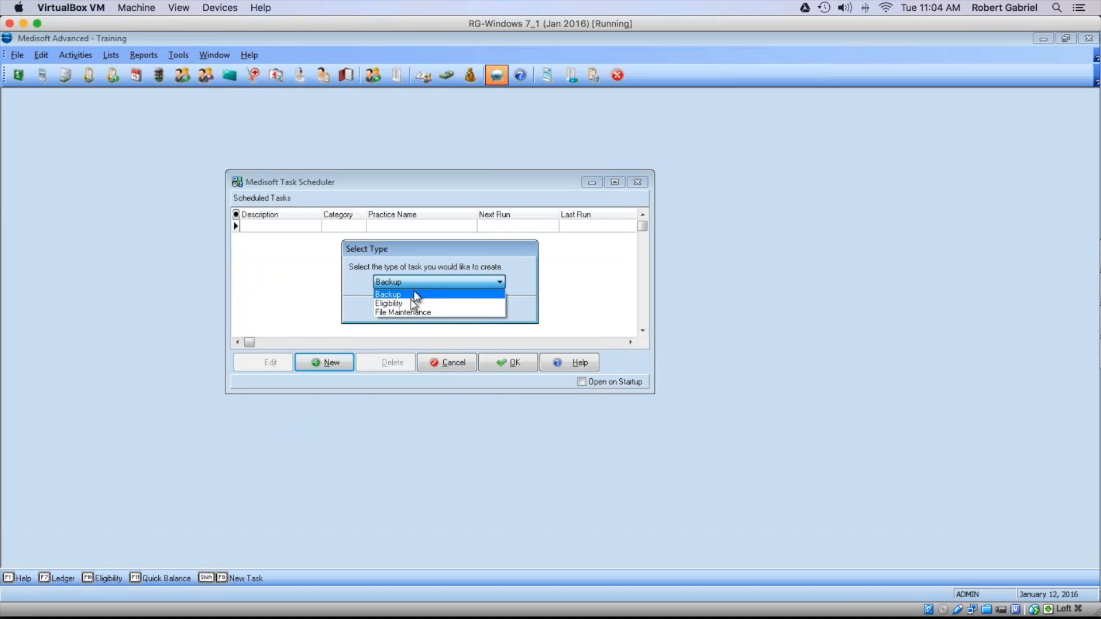
pyautogui.click(413, 304)
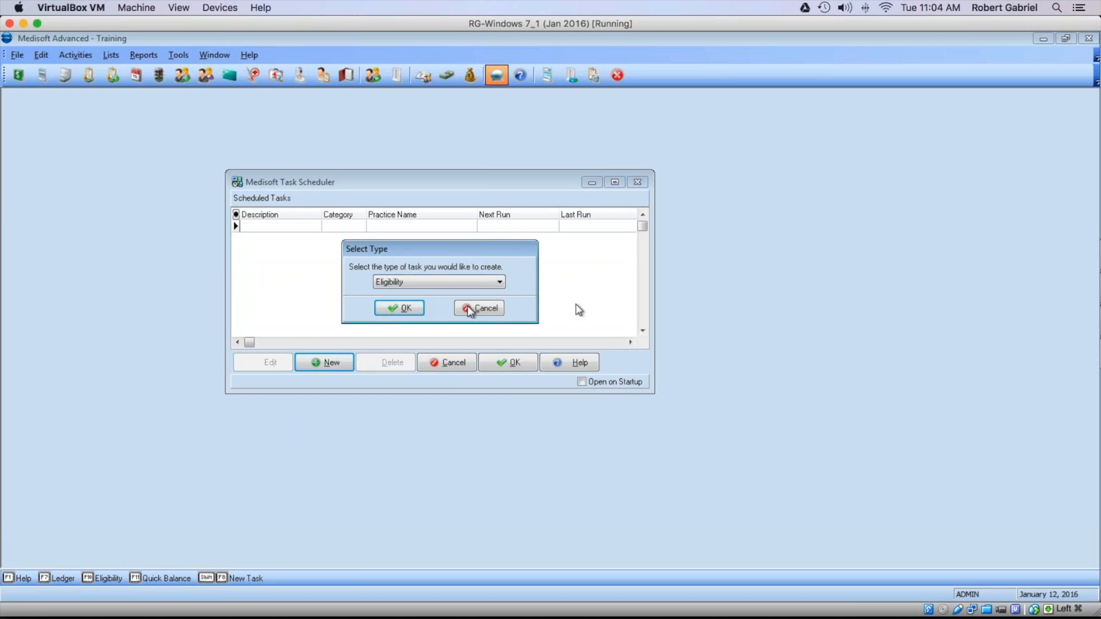
pyautogui.click(396, 310)
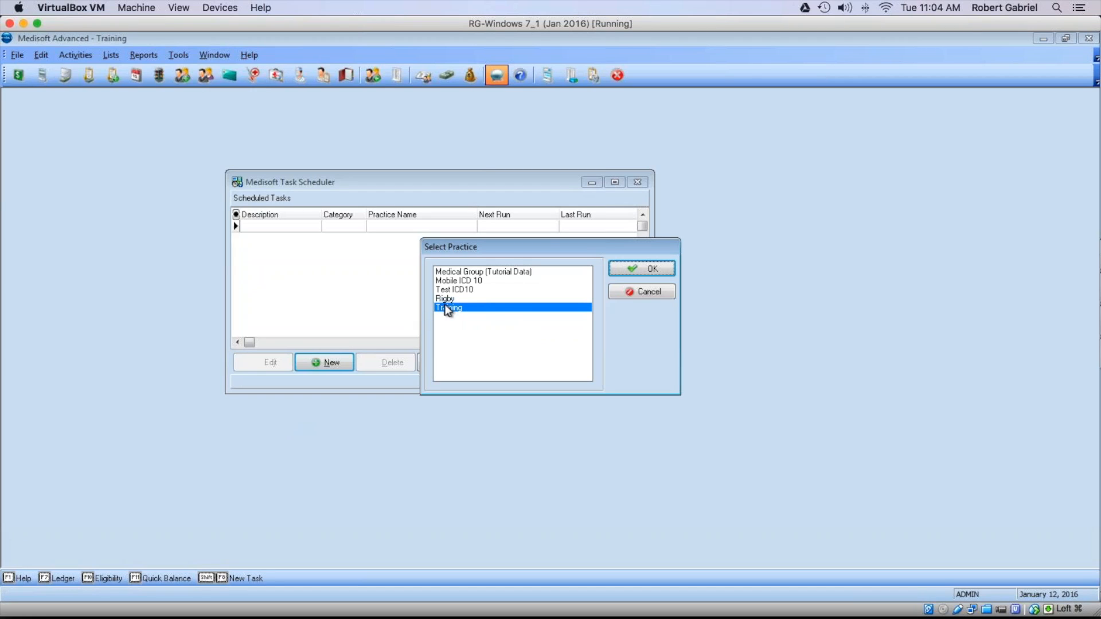
# Step: Confirm the Training practice and log in with the login name and a blank password
pyautogui.click(637, 267)
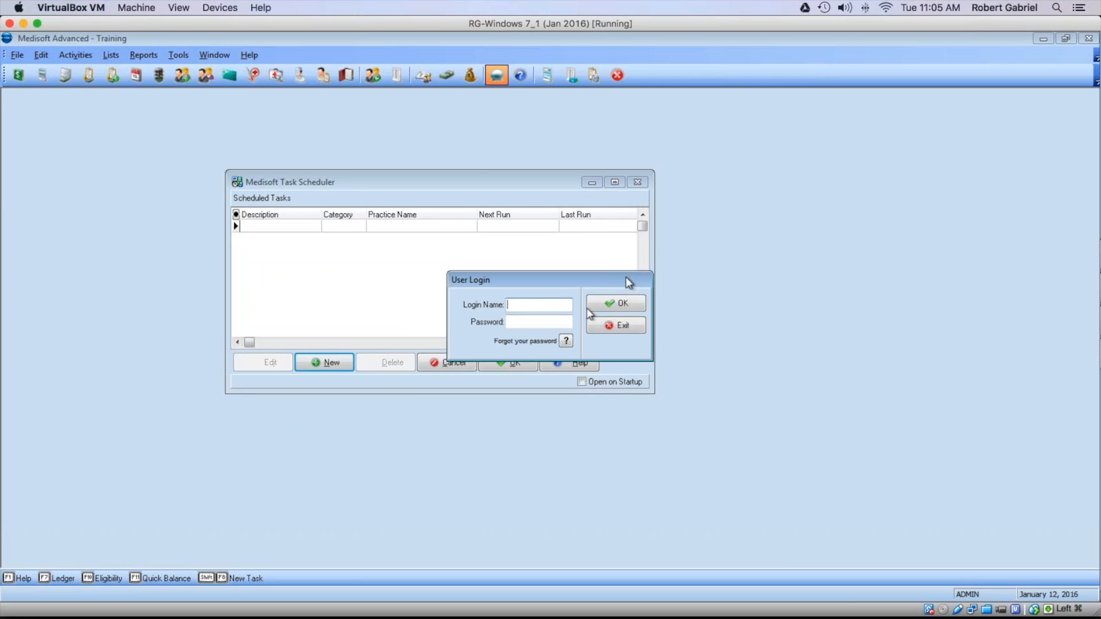
pyautogui.write('ADMIN')
pyautogui.press('Tab')
pyautogui.press('Return')
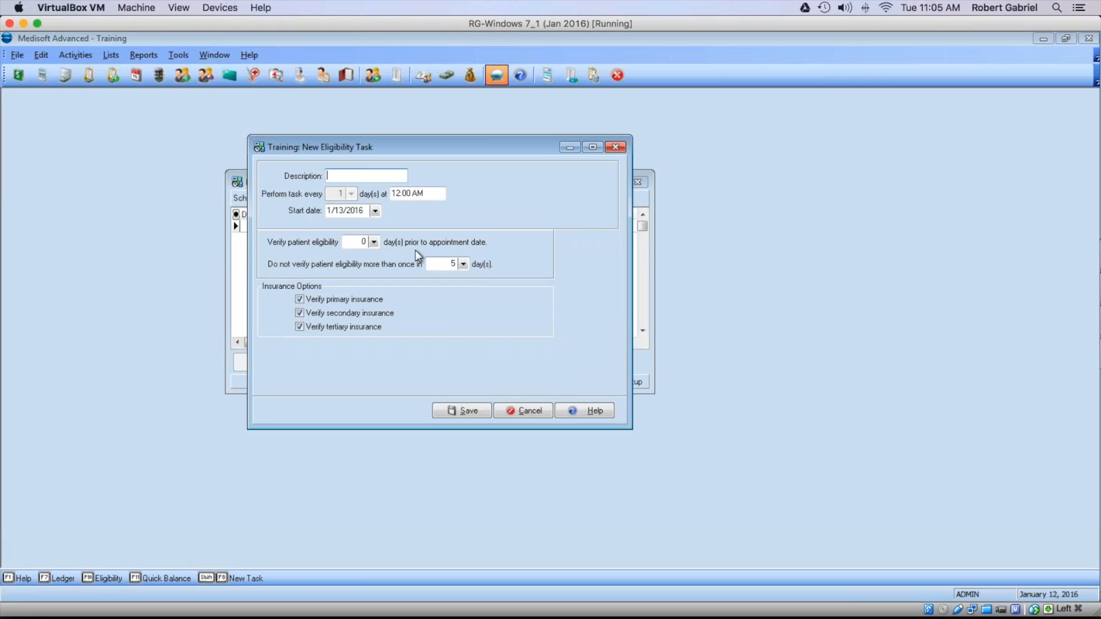
# Step: Describe the task as 'Elig' and verify eligibility 2 days before appointments
pyautogui.write('Elig')
pyautogui.click(373, 243)
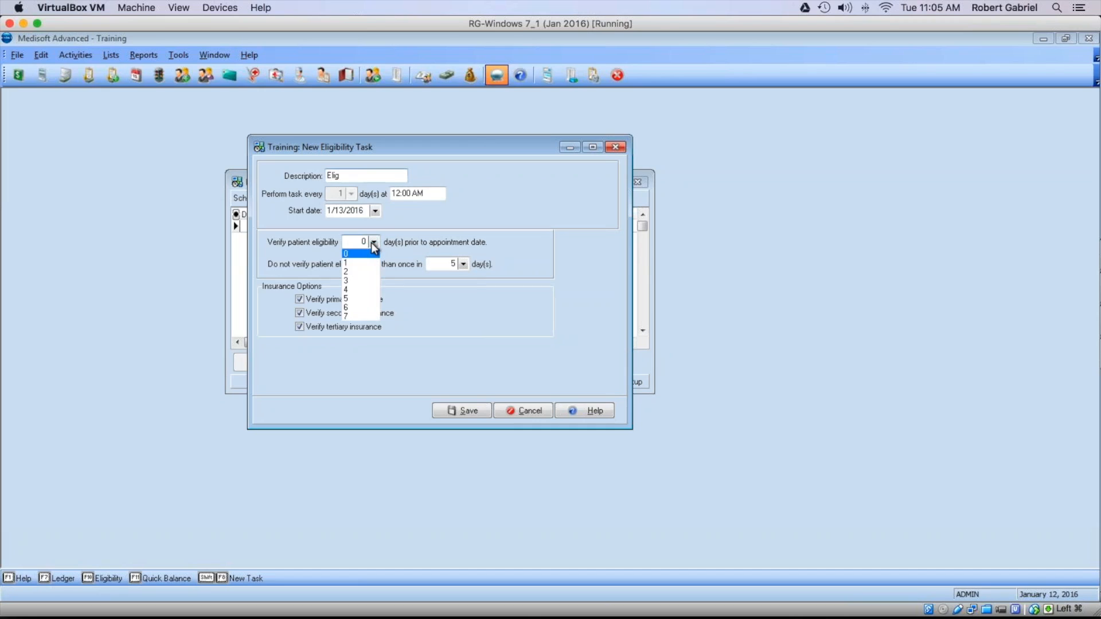
pyautogui.click(352, 280)
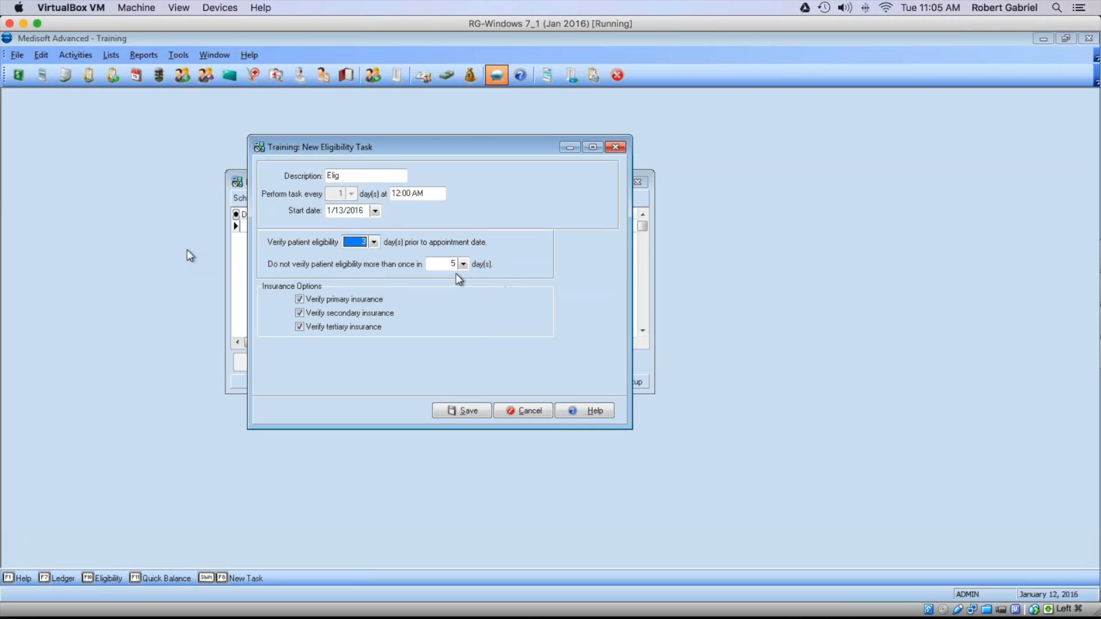
pyautogui.click(373, 241)
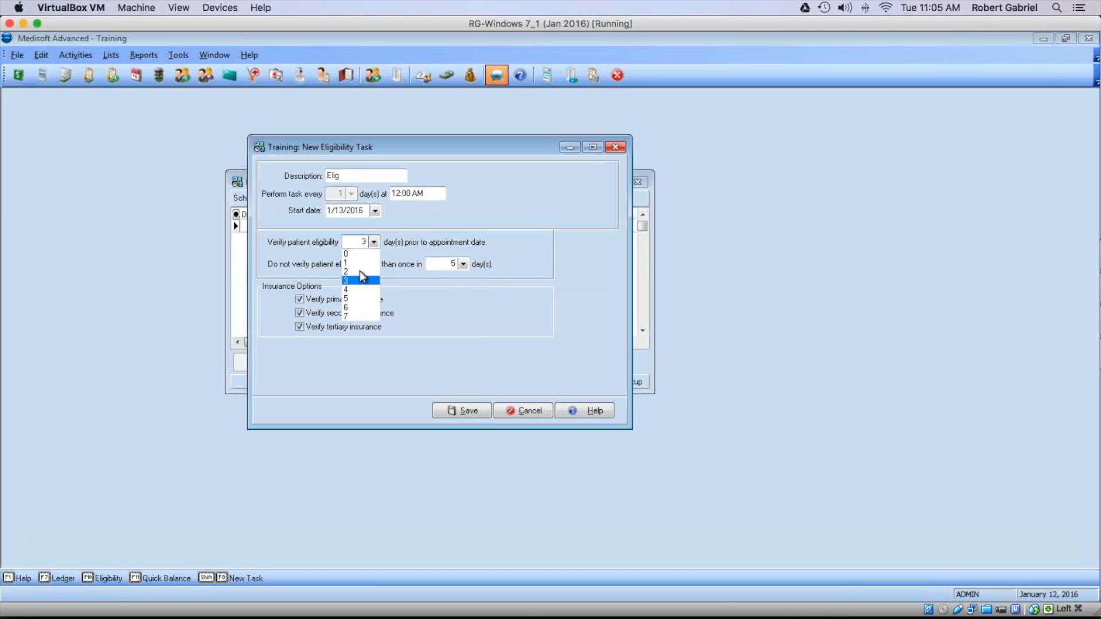
pyautogui.click(359, 272)
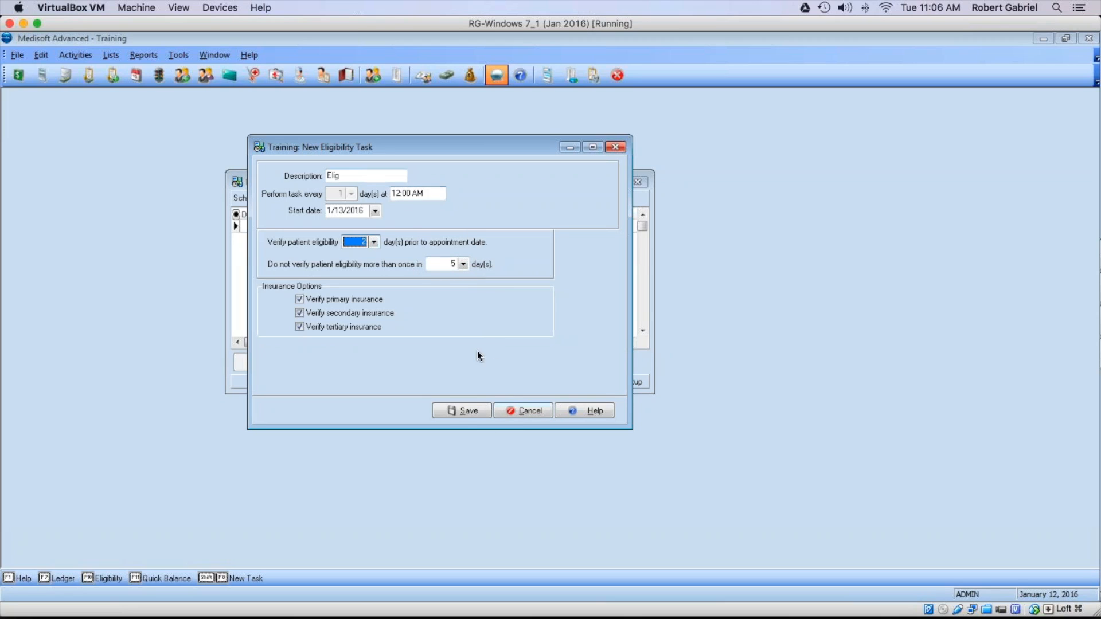
# Step: Save the Elig task and close the Task Scheduler, keeping scheduled tasks running
pyautogui.click(465, 411)
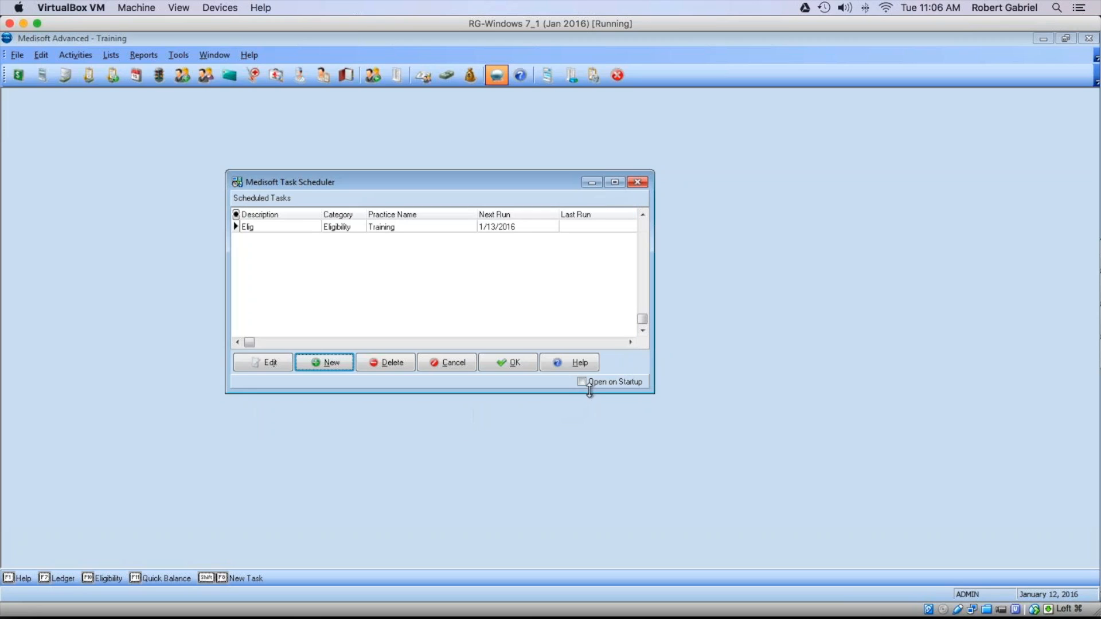
pyautogui.click(355, 227)
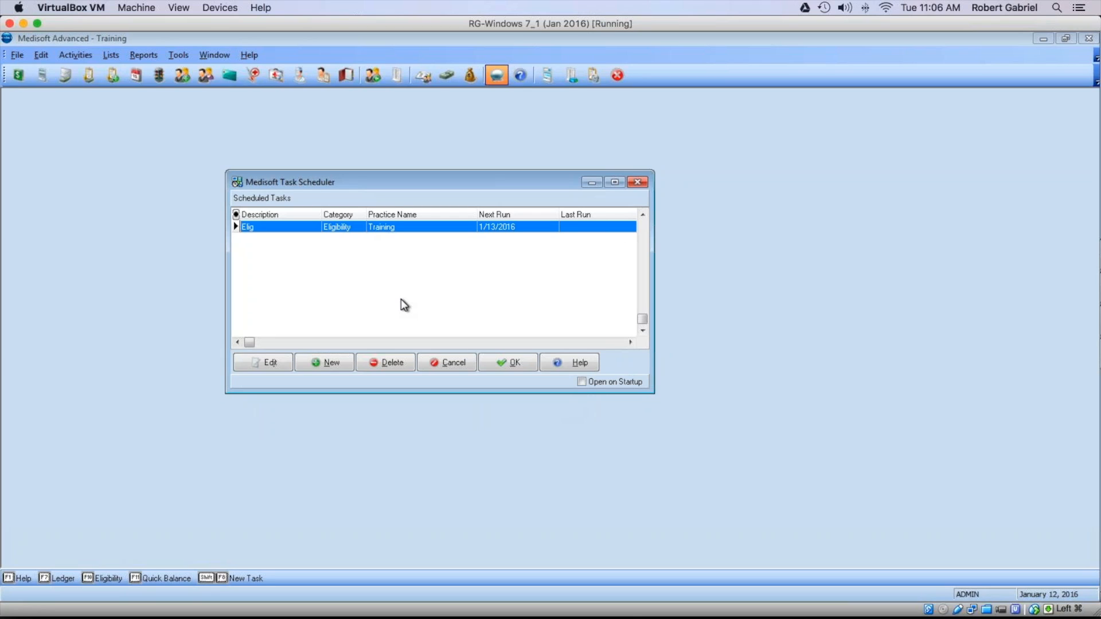
pyautogui.click(637, 183)
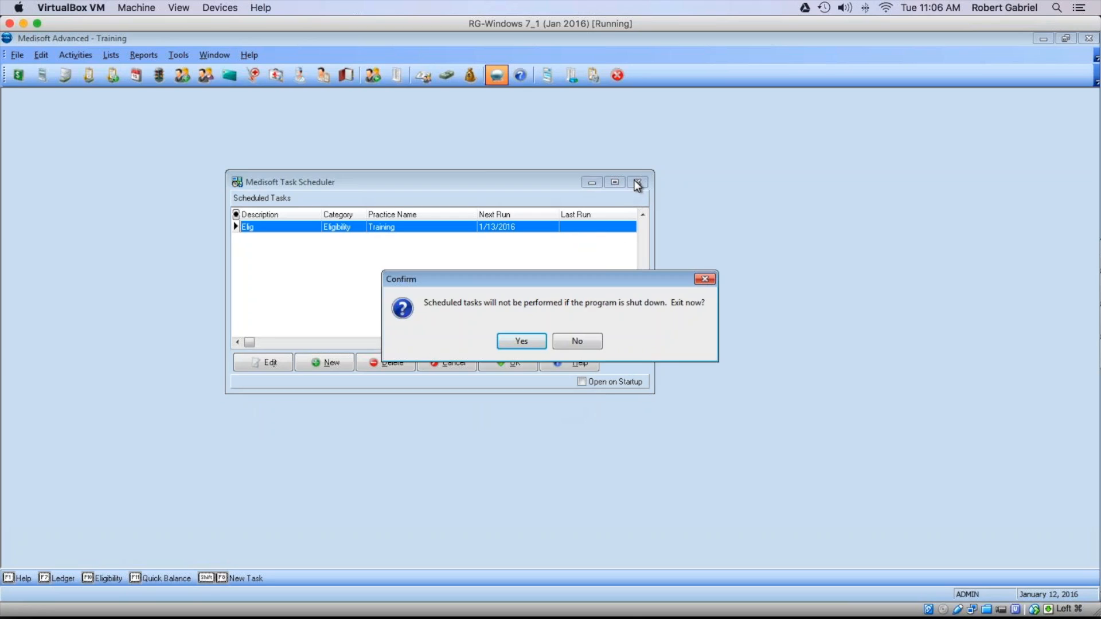
pyautogui.click(588, 340)
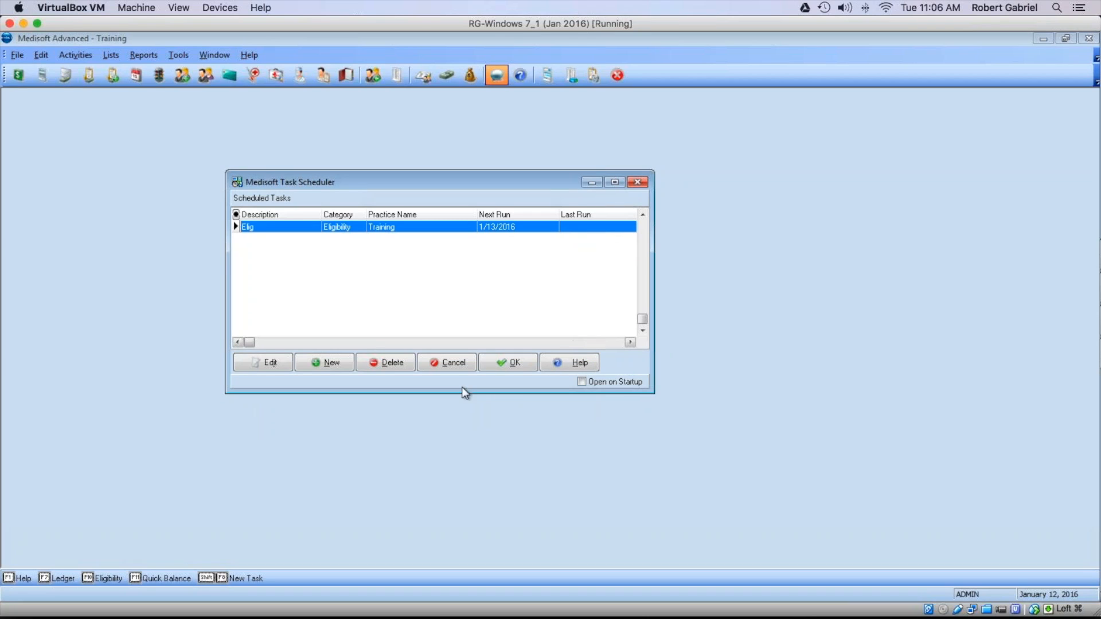
pyautogui.click(491, 364)
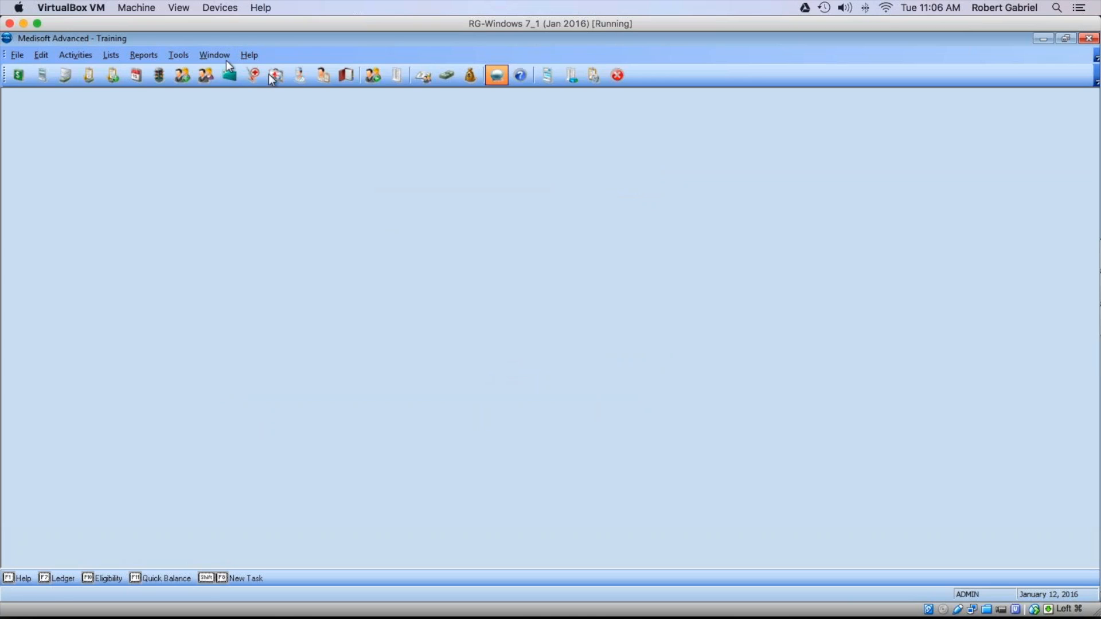
# Step: Create a 9:45a appointment for the first patient chart, dismissing the case notes and visit warning
pyautogui.click(136, 75)
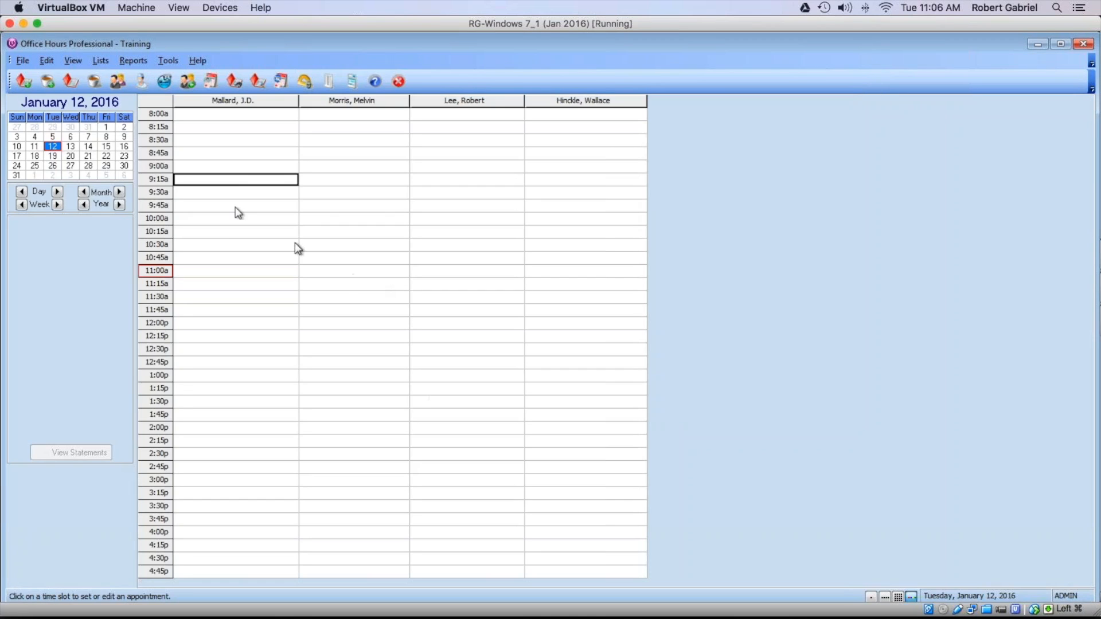
pyautogui.doubleClick(218, 208)
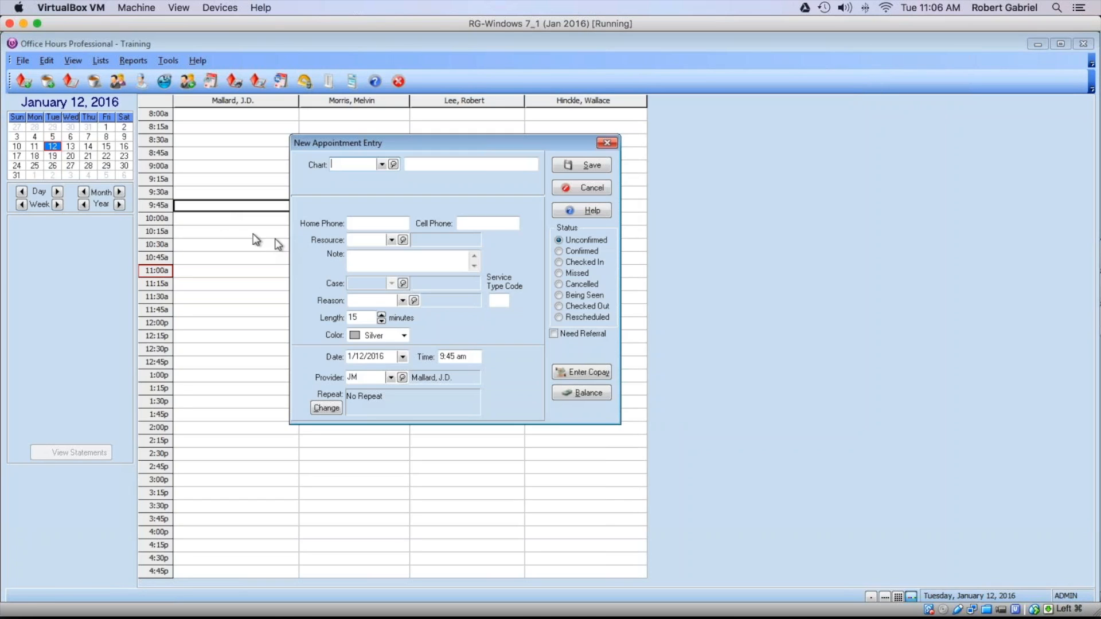
pyautogui.click(382, 164)
pyautogui.click(374, 193)
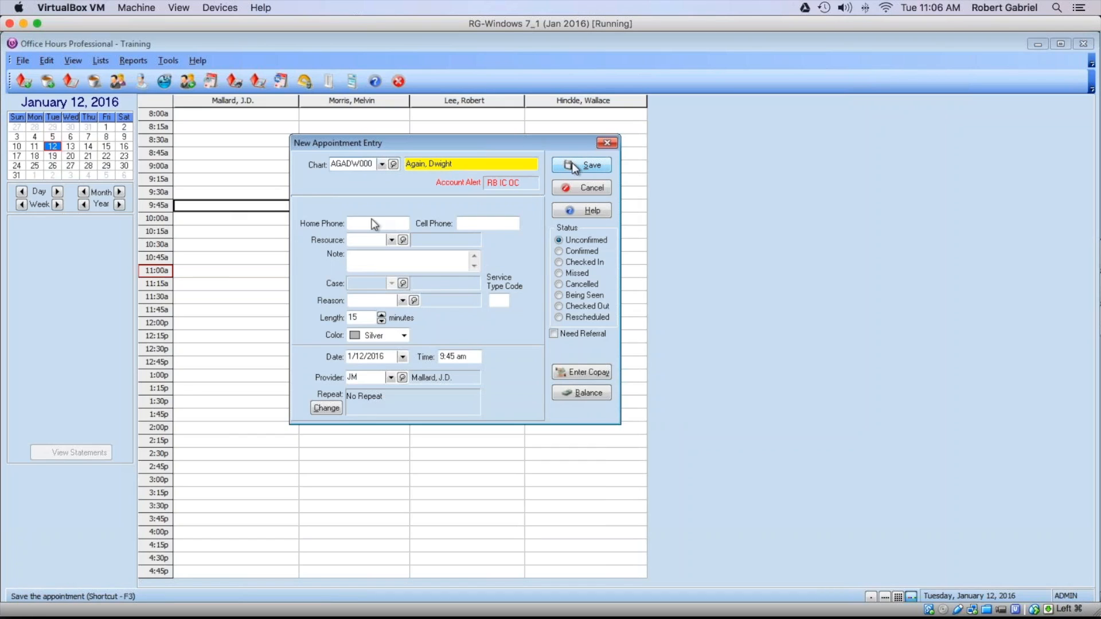
pyautogui.click(587, 382)
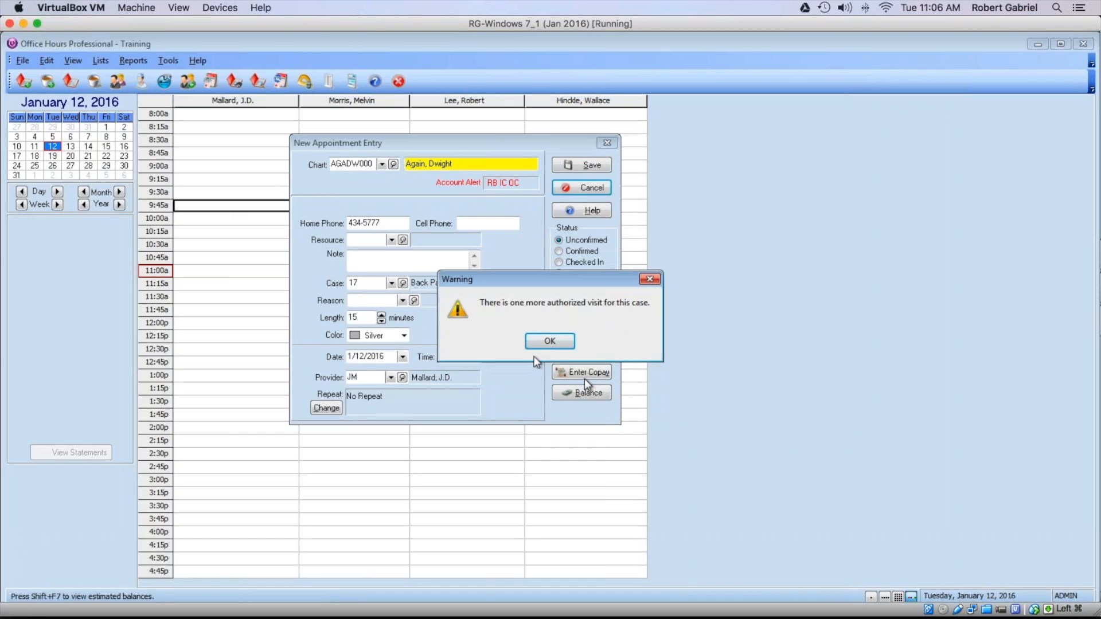
pyautogui.click(563, 345)
# Step: Save the appointment and open its Eligibility Verification results
pyautogui.hotkey('alt', 's')
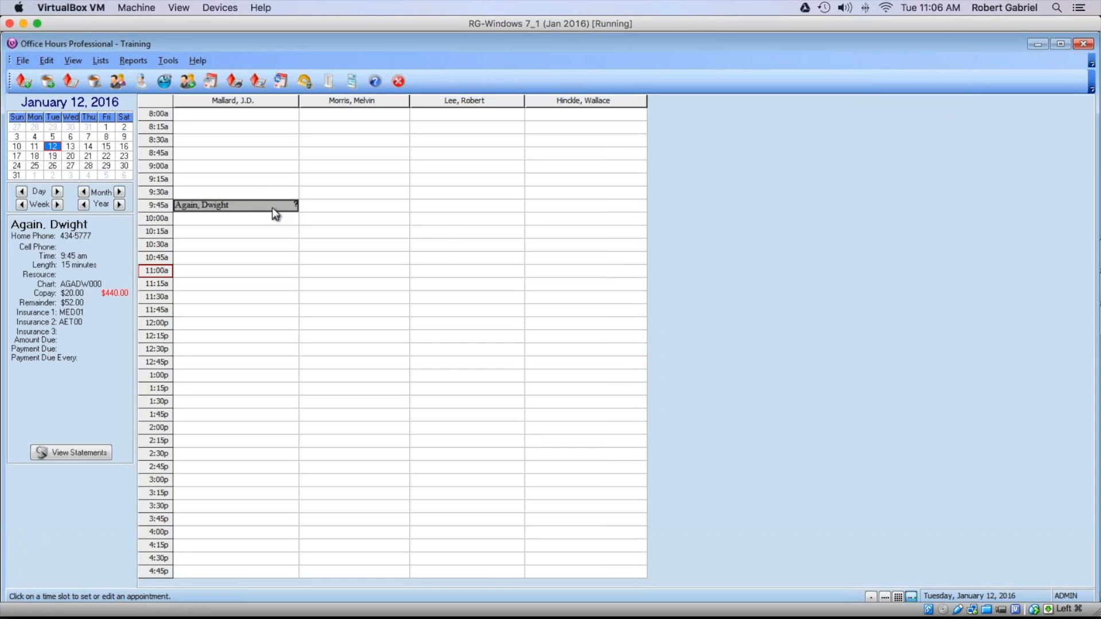
pyautogui.rightClick(272, 208)
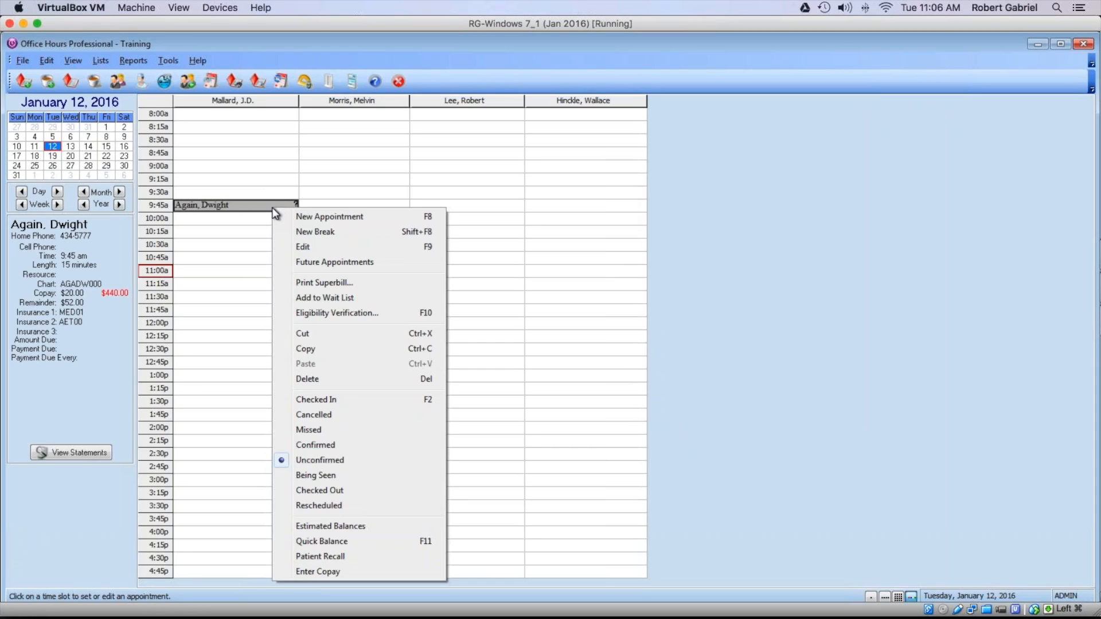
pyautogui.click(341, 317)
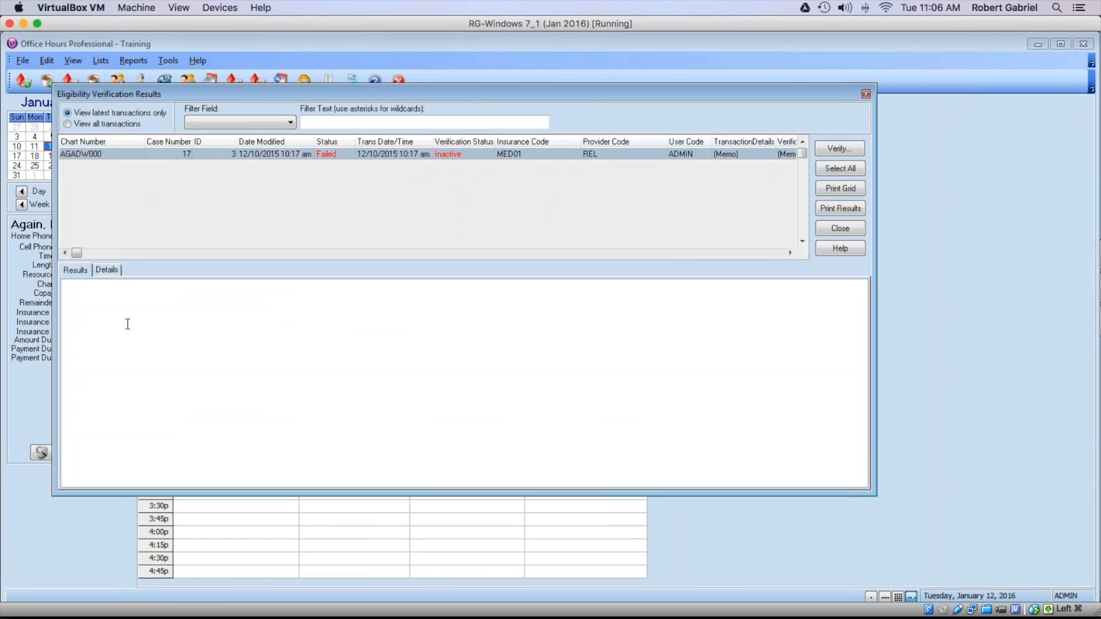
# Step: View the Details tab of the eligibility results, then switch to the PowerPoint deck
pyautogui.click(106, 270)
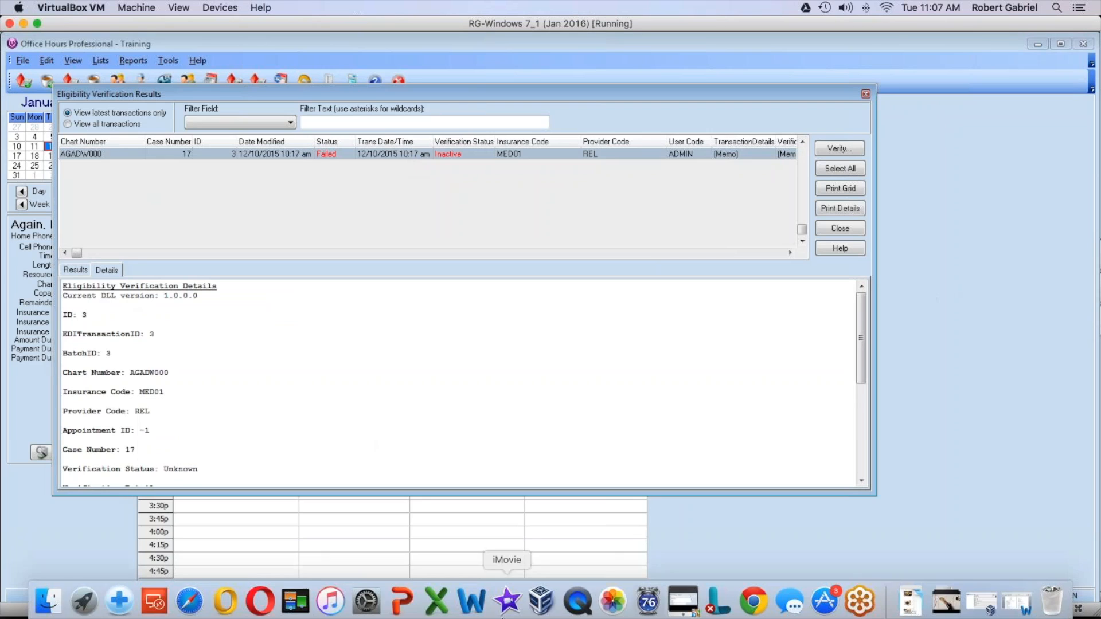
pyautogui.click(402, 597)
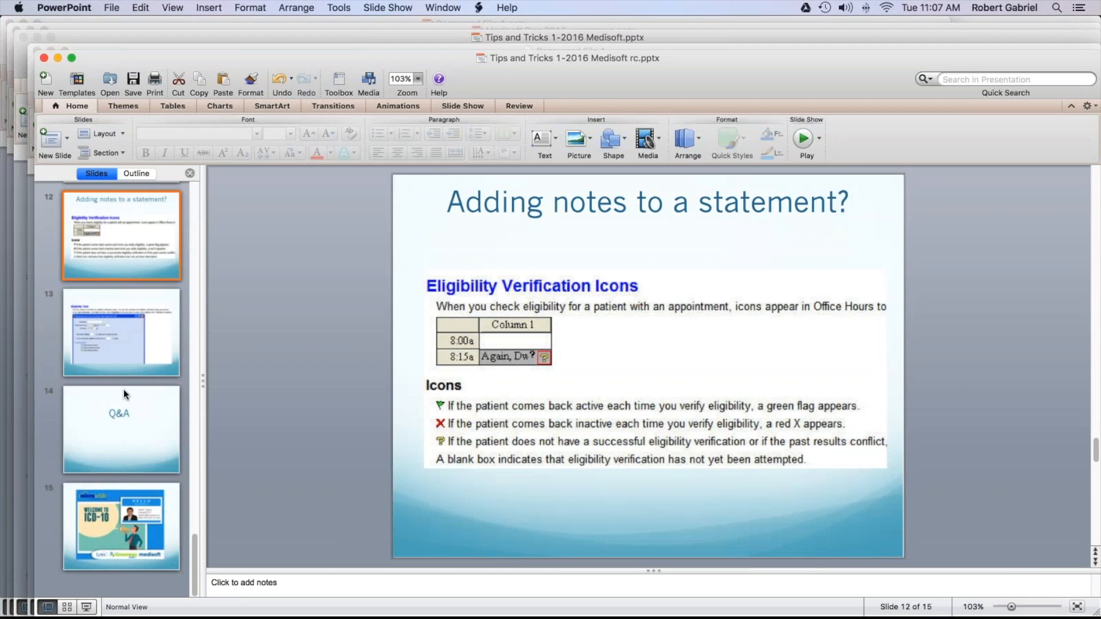
# Step: Run the slide show and advance to slide 13, creating a New Eligibility Task
pyautogui.click(84, 609)
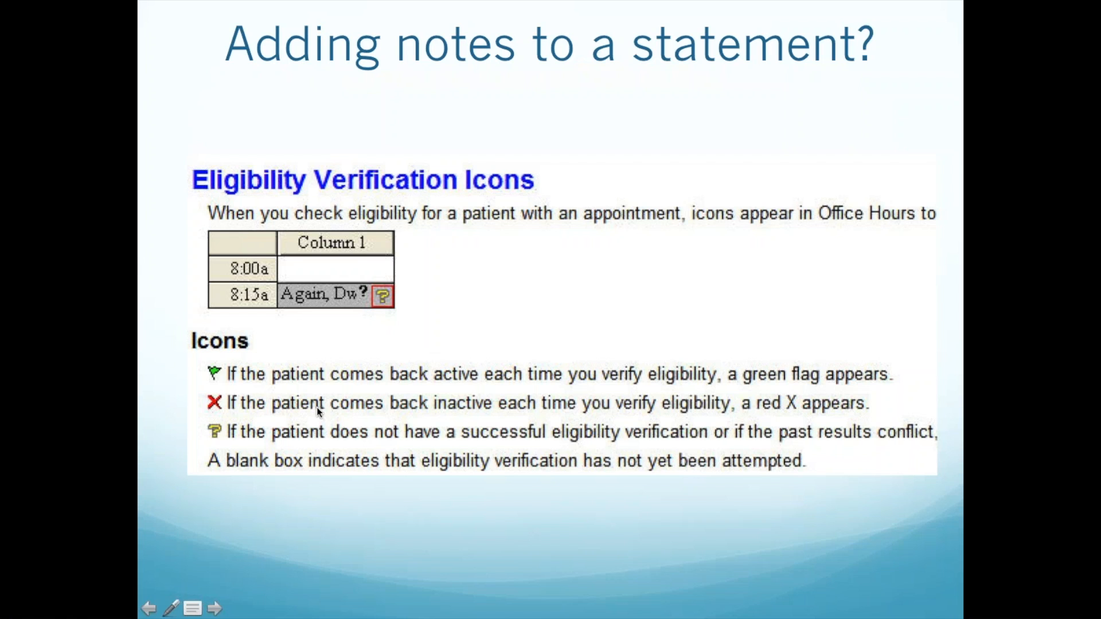
pyautogui.click(317, 408)
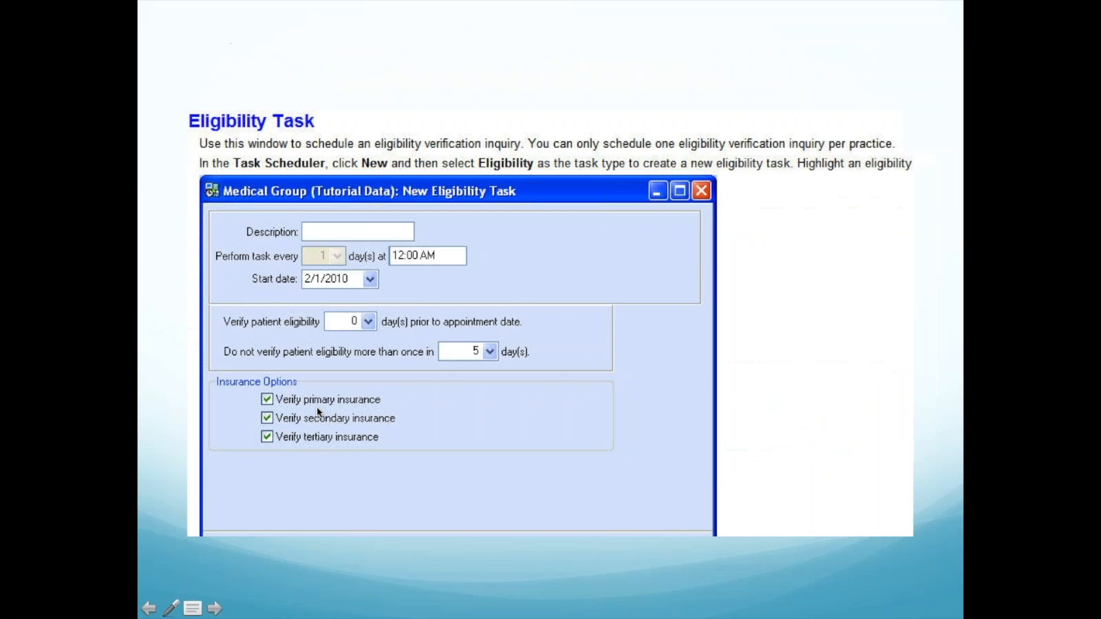
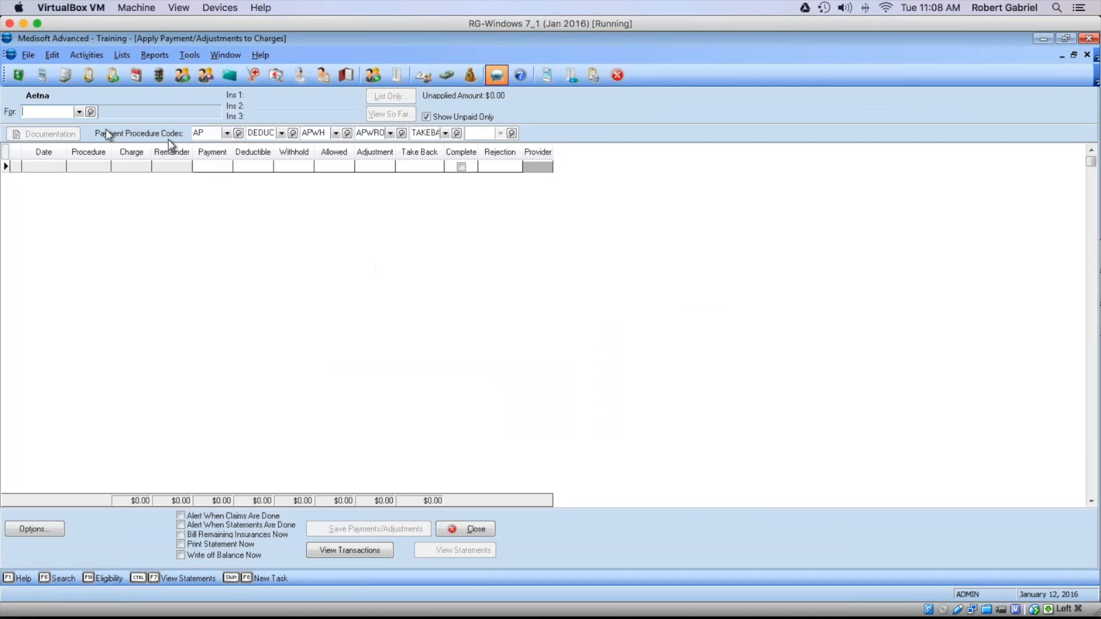
# Step: Apply a $50 take-back to the first patient's 06/24/2015 0006M charge and save it
pyautogui.click(78, 111)
pyautogui.click(74, 137)
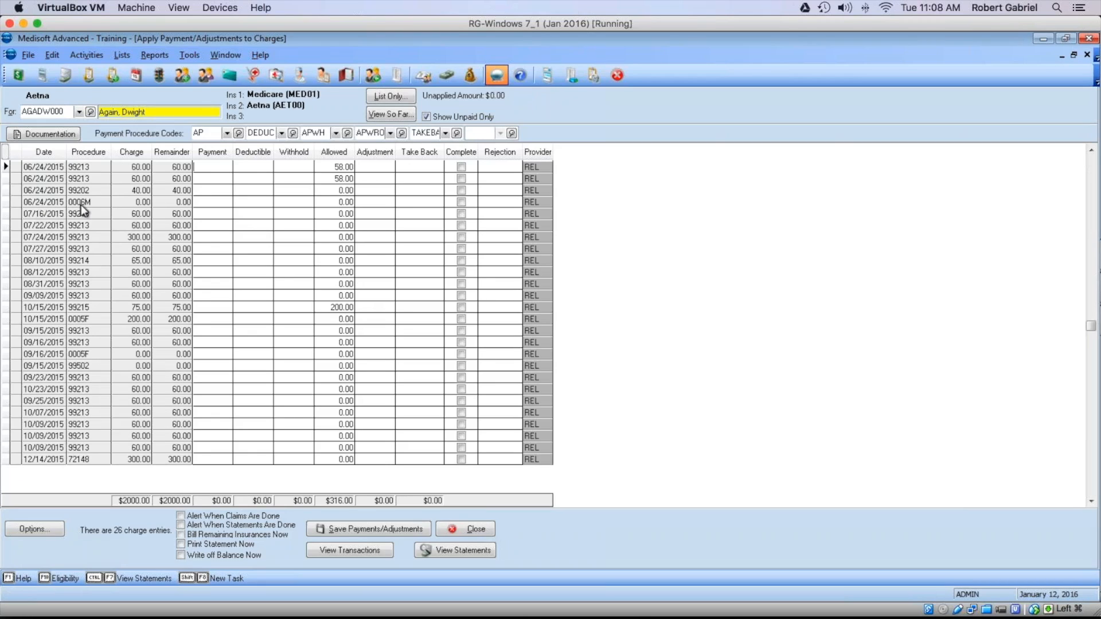
pyautogui.click(202, 201)
pyautogui.click(412, 208)
pyautogui.write('50')
pyautogui.press('Return')
pyautogui.moveTo(490, 95)
pyautogui.click(370, 529)
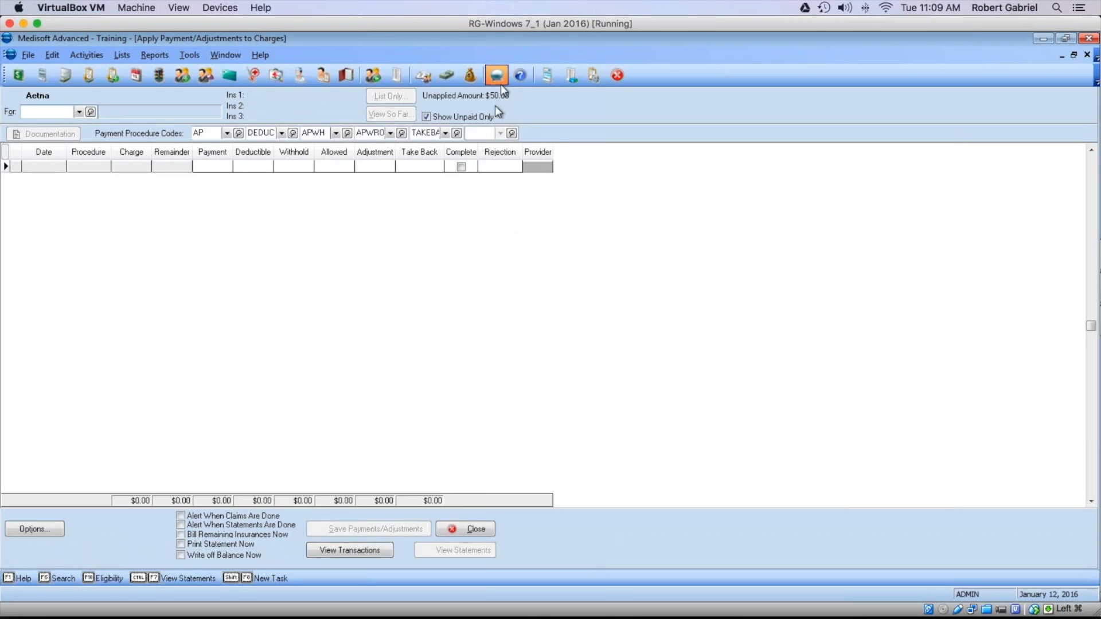
# Step: Post a $50 Aetna payment on the second patient's 99213 charge and save it
pyautogui.click(78, 112)
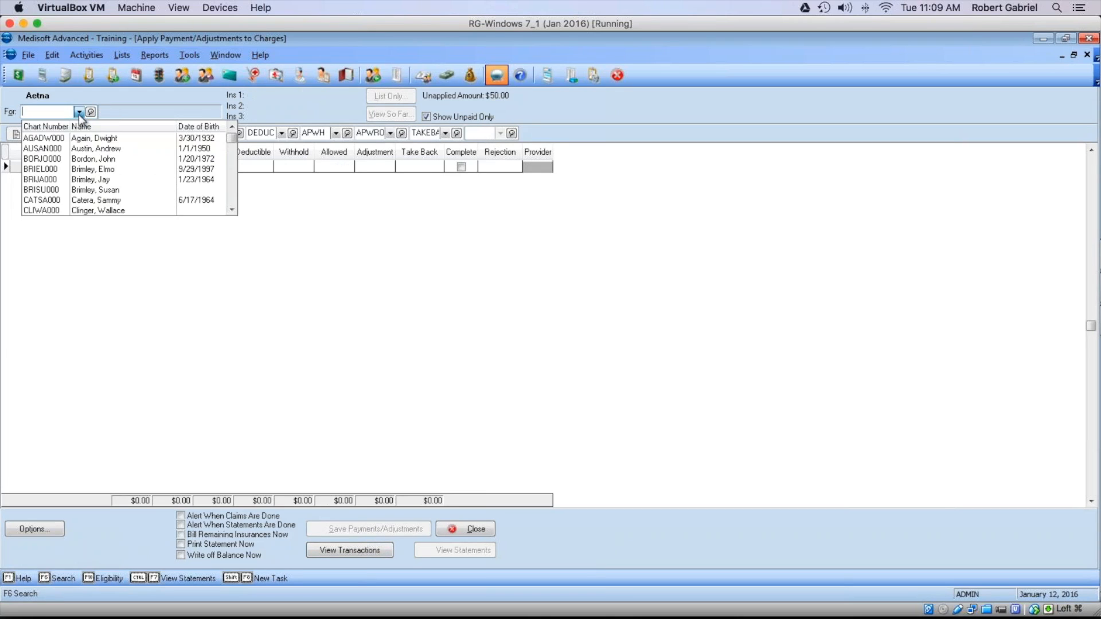
pyautogui.click(88, 149)
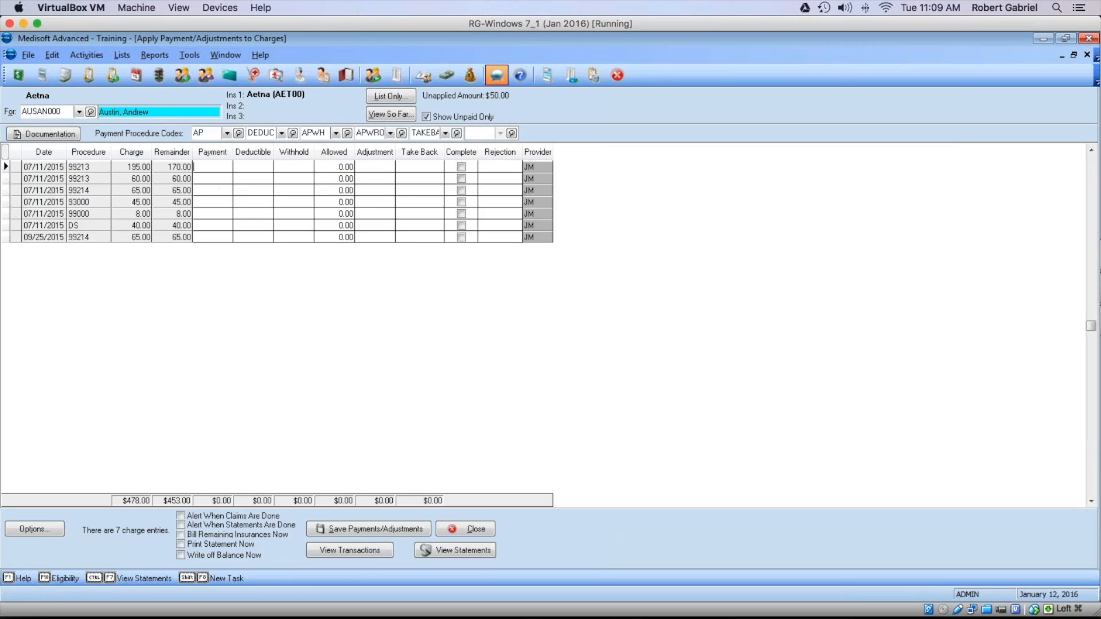
pyautogui.write('50')
pyautogui.click(195, 178)
pyautogui.click(377, 529)
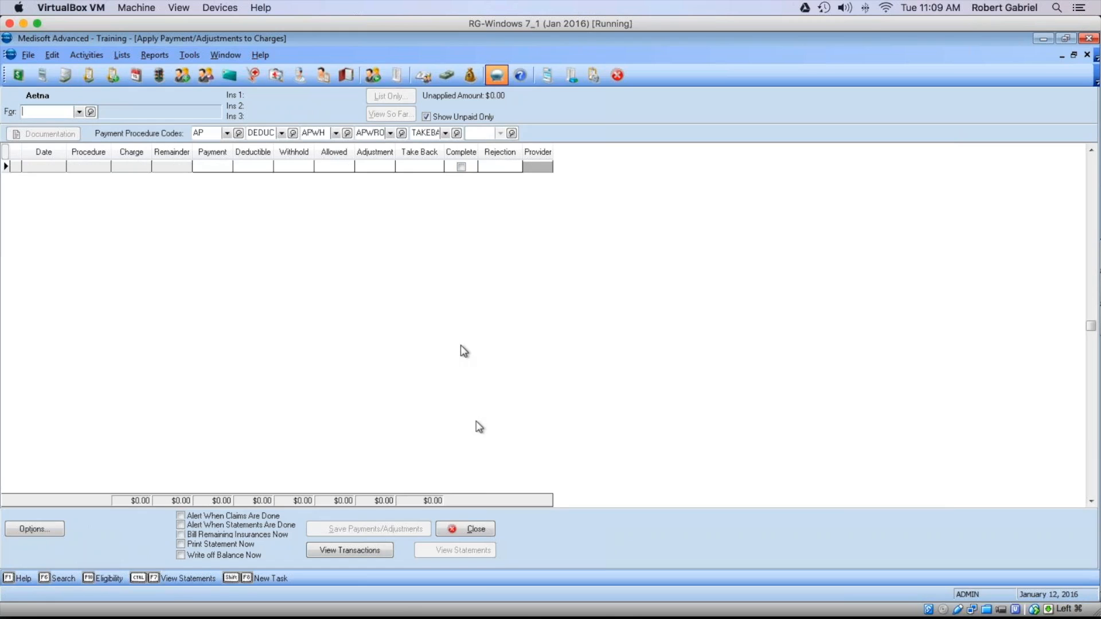
pyautogui.click(479, 530)
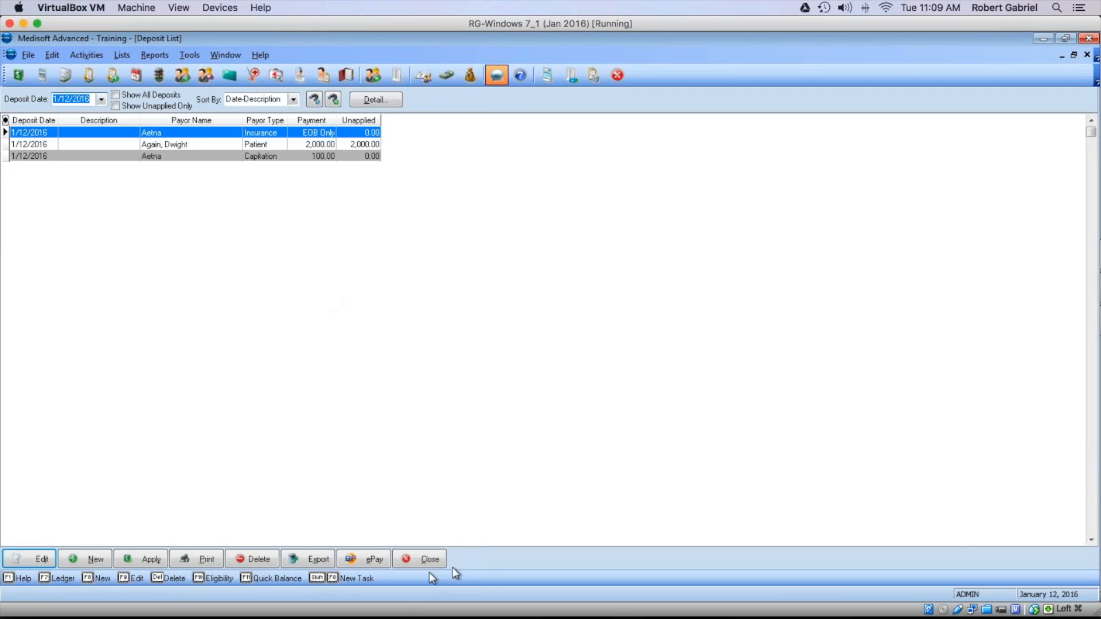
# Step: Load the first patient's case with the 1/12/2016 take-back in Transaction Entry
pyautogui.click(422, 559)
pyautogui.click(18, 54)
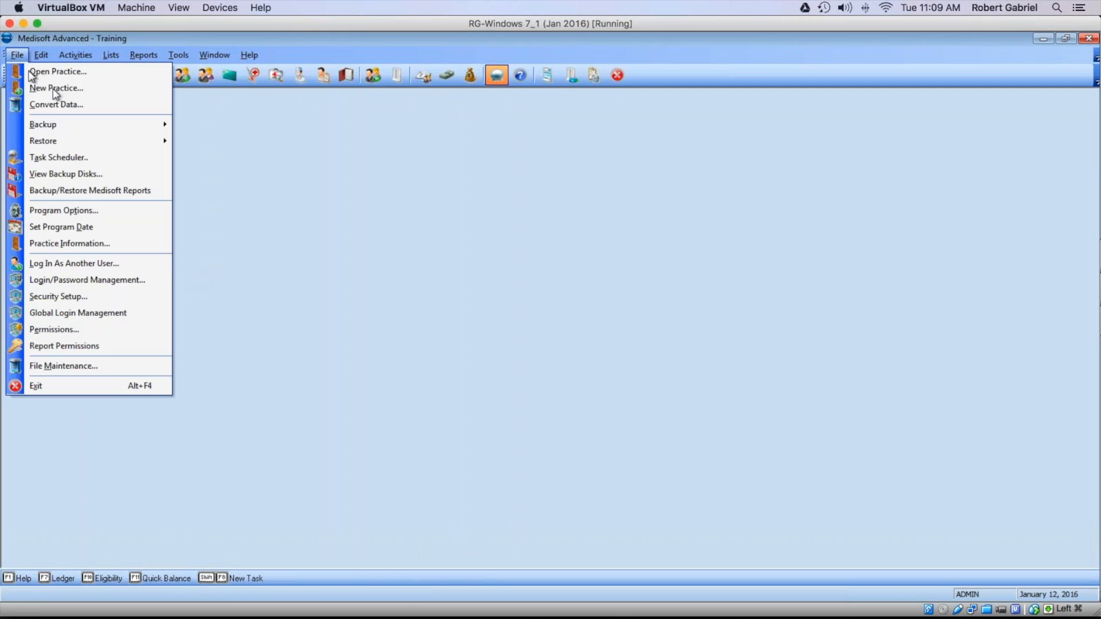
pyautogui.click(391, 231)
pyautogui.click(18, 75)
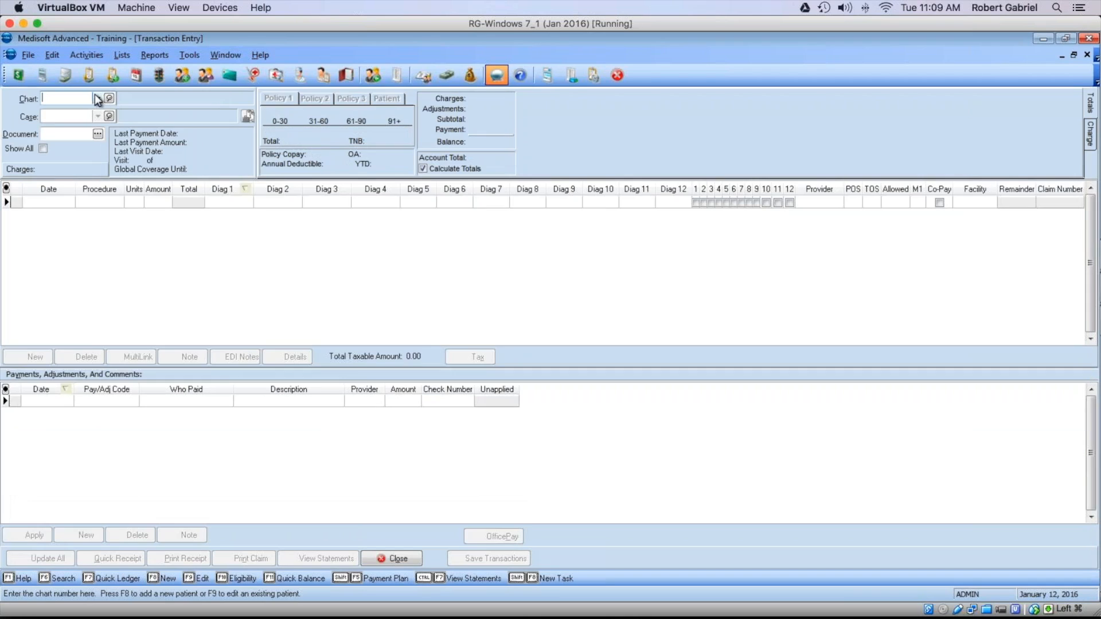
pyautogui.click(98, 99)
pyautogui.click(112, 129)
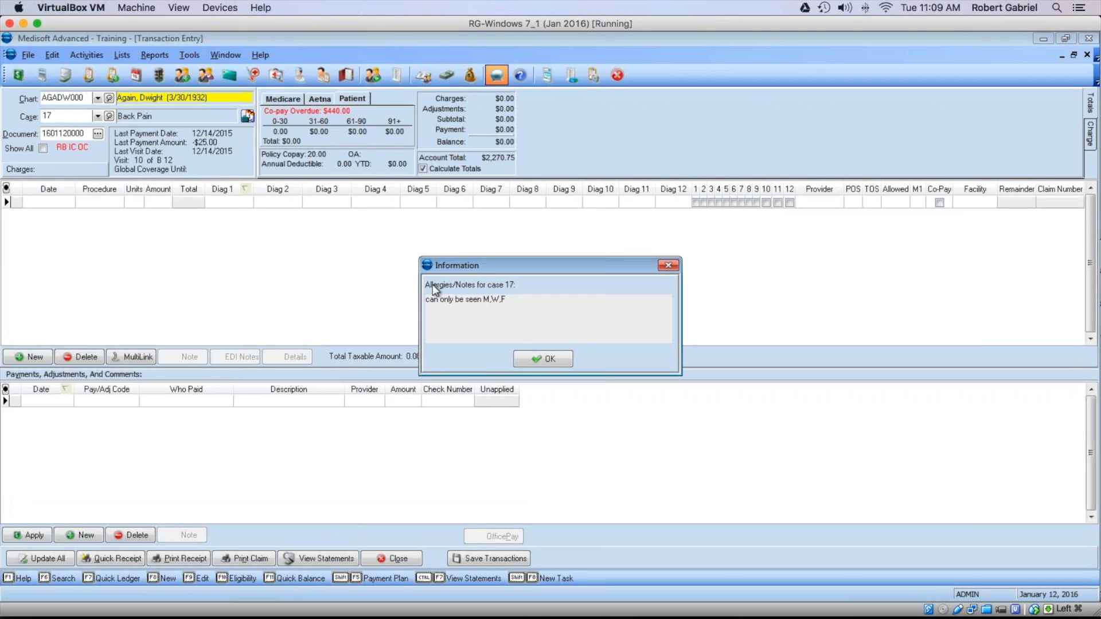
pyautogui.click(542, 359)
pyautogui.click(520, 423)
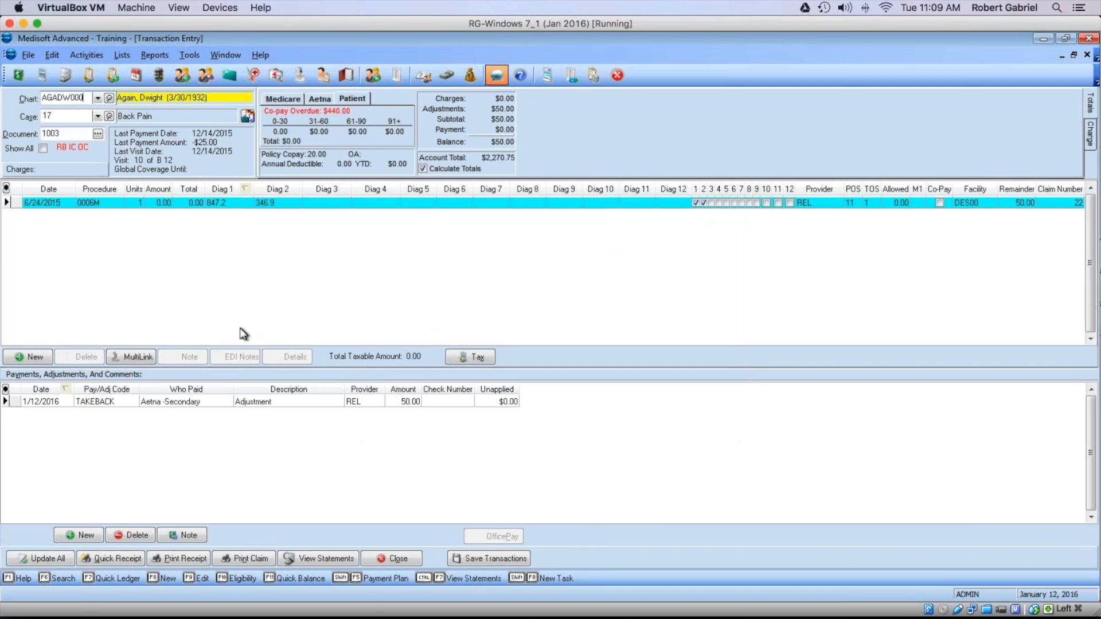
# Step: Review the TAKEBACK adjustment code's definition without changes, then start a fresh Transaction Entry
pyautogui.click(161, 404)
pyautogui.click(93, 403)
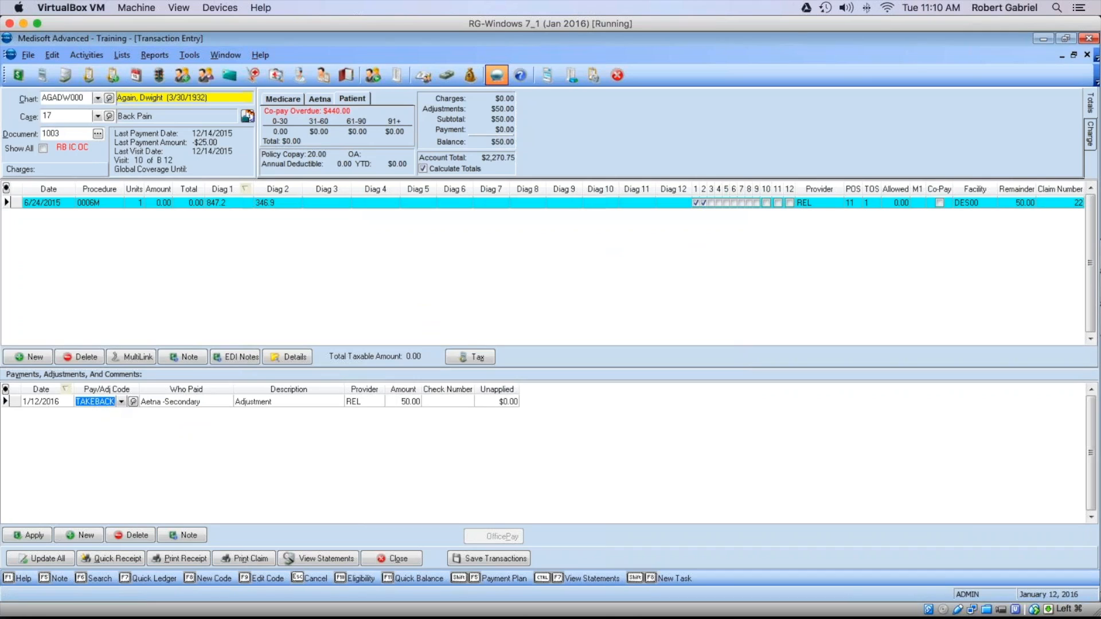
pyautogui.rightClick(93, 403)
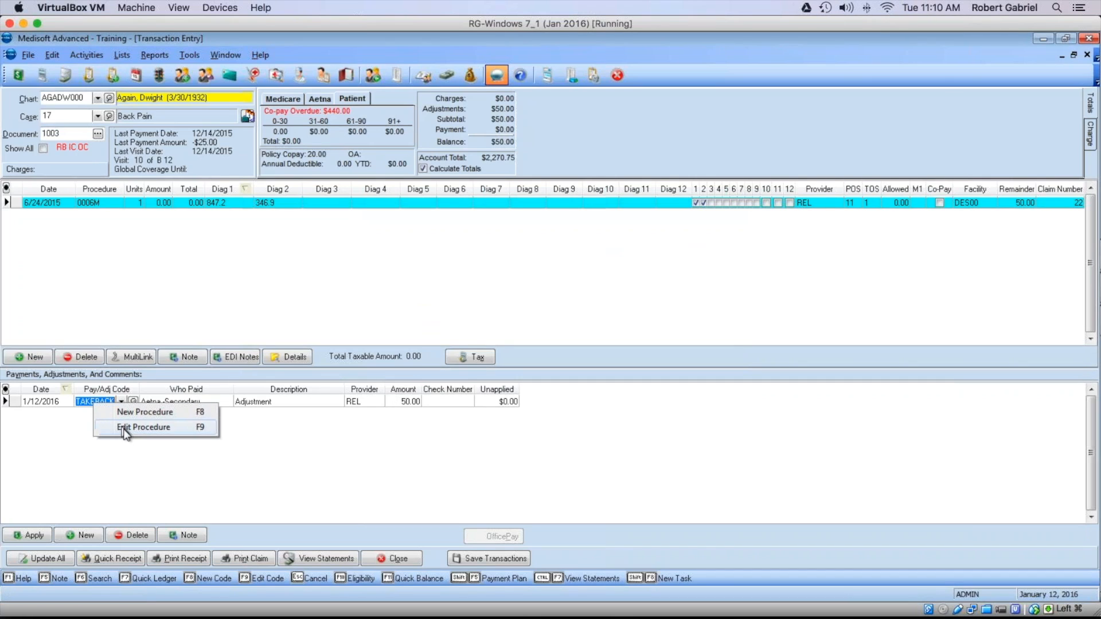
pyautogui.click(126, 429)
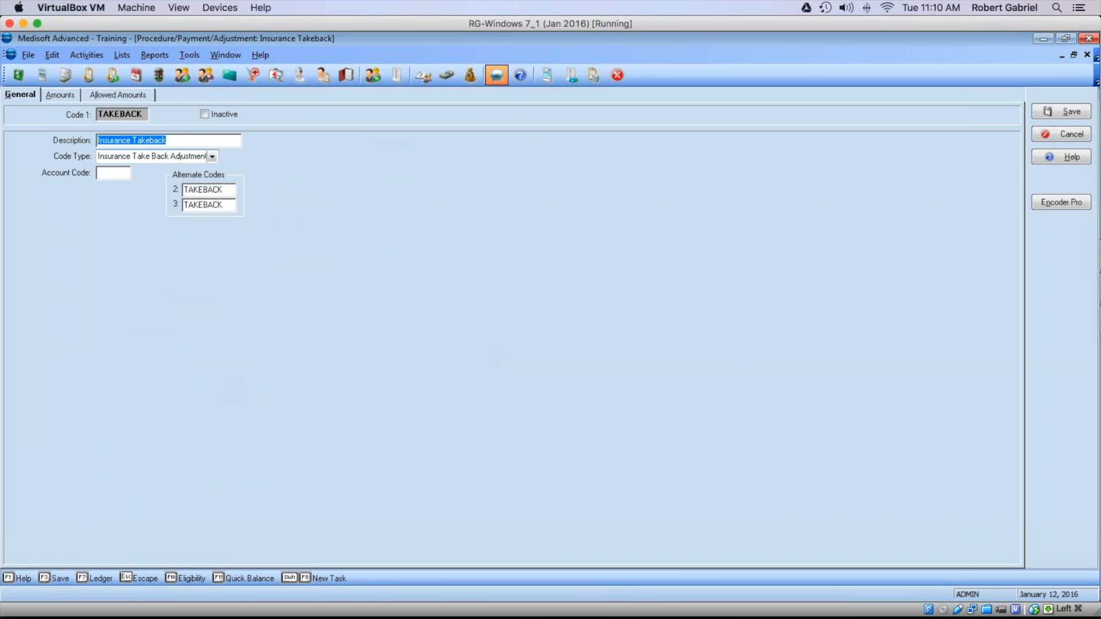
pyautogui.click(212, 156)
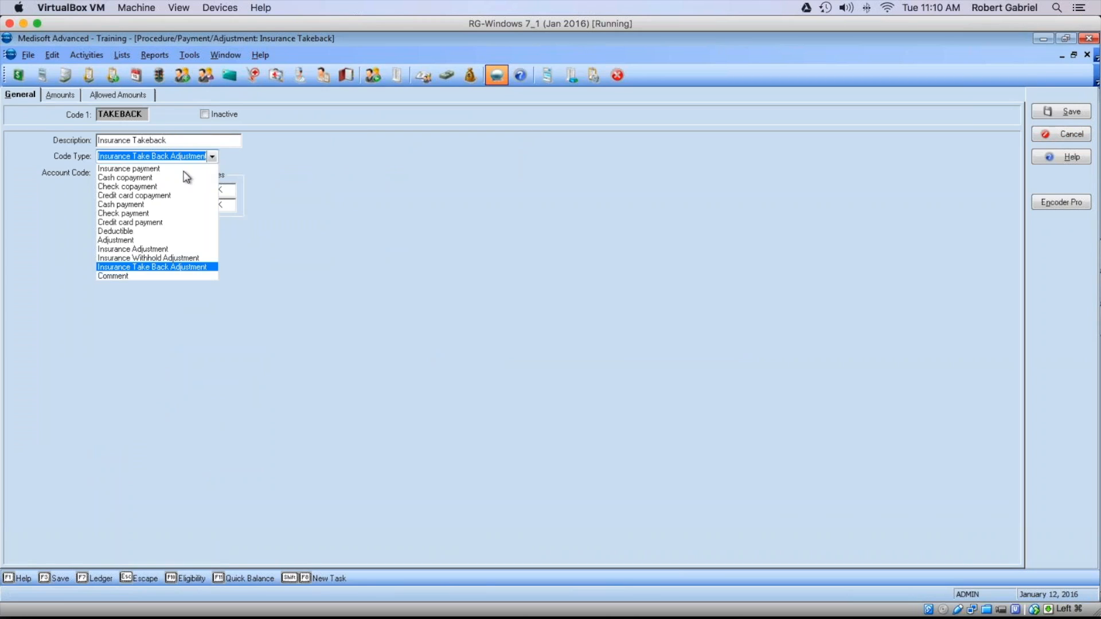
pyautogui.click(480, 301)
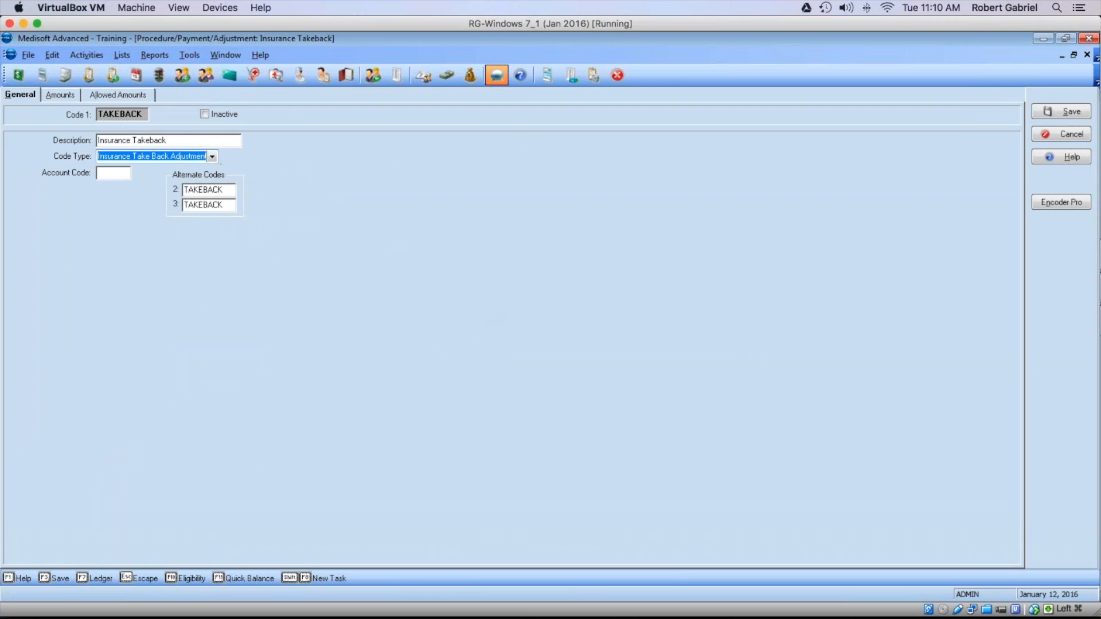
pyautogui.click(1050, 133)
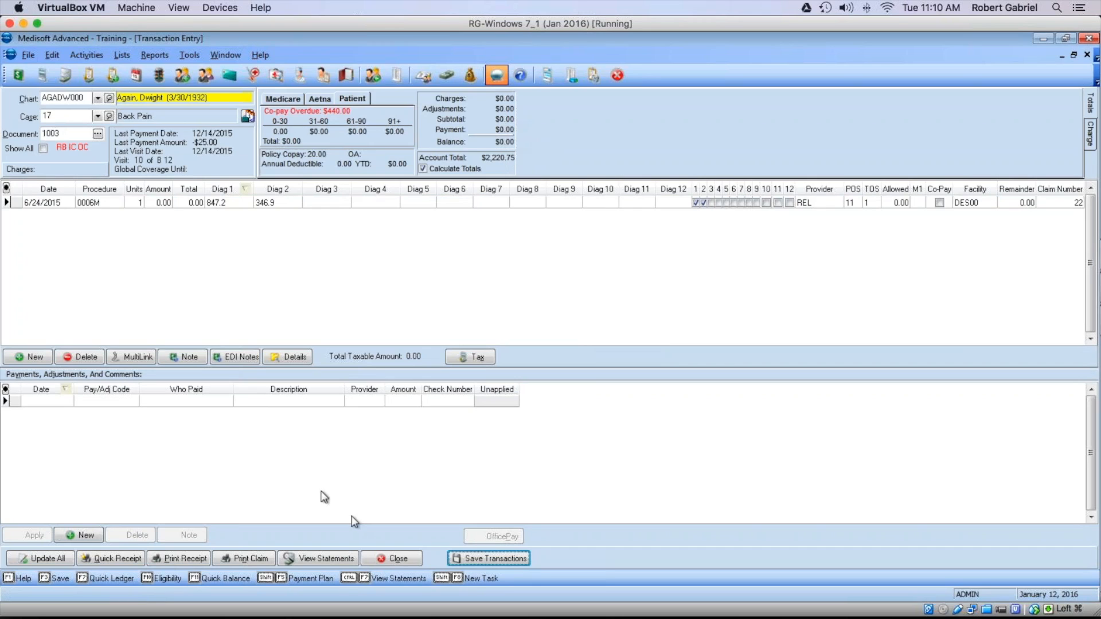
pyautogui.click(397, 559)
pyautogui.click(18, 75)
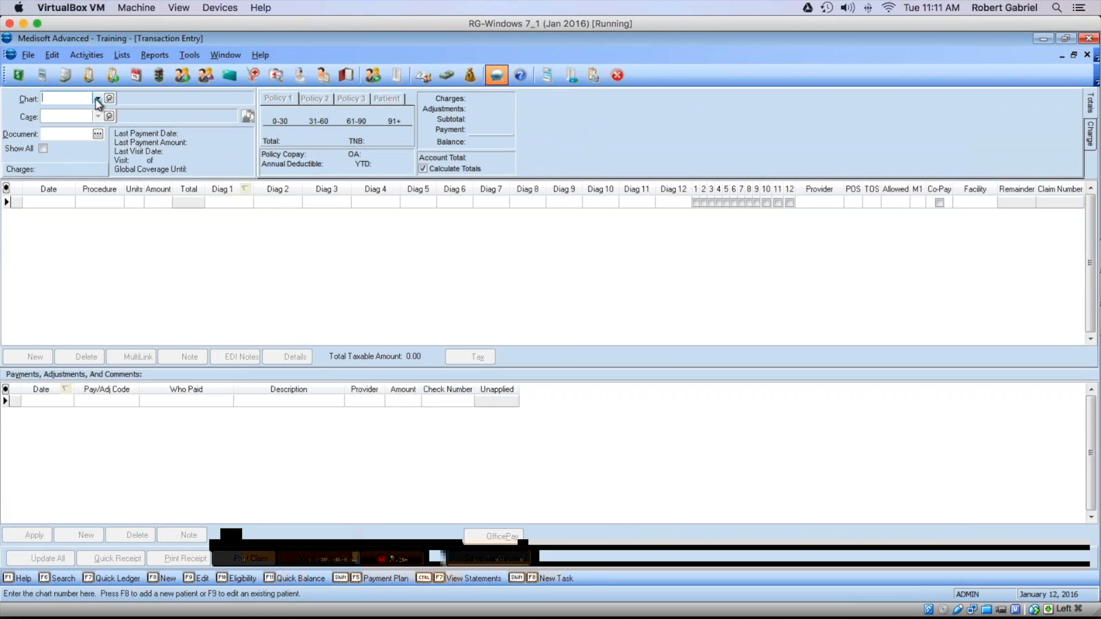
pyautogui.click(98, 100)
# Step: Load the second patient's 1/12/2016 AP case and inspect the $50 Aetna payment entry
pyautogui.click(104, 132)
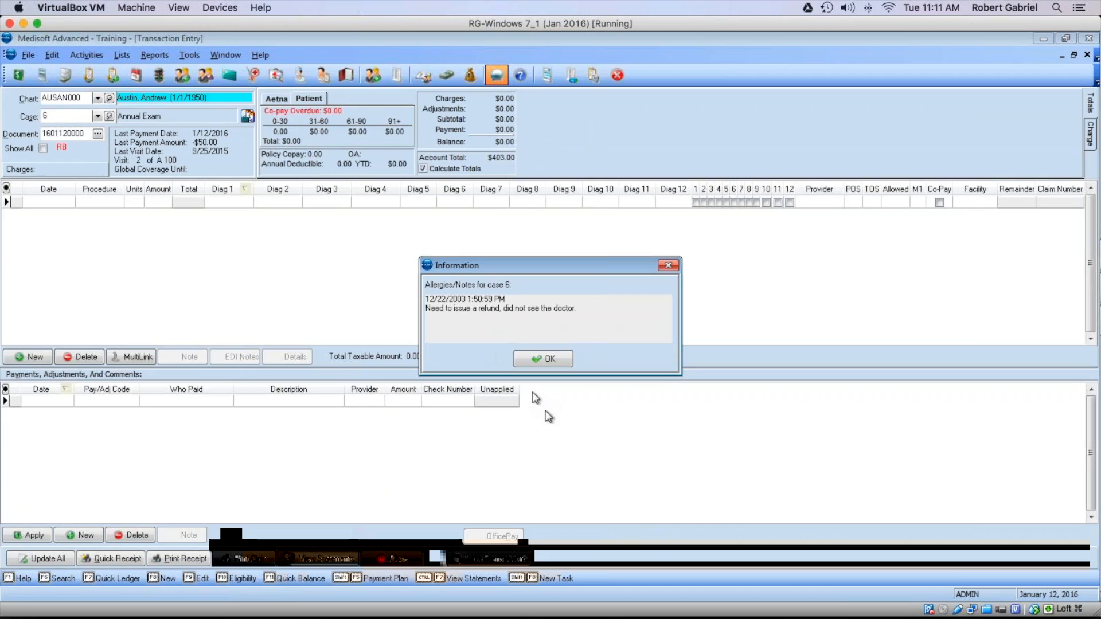
pyautogui.click(539, 358)
pyautogui.click(543, 336)
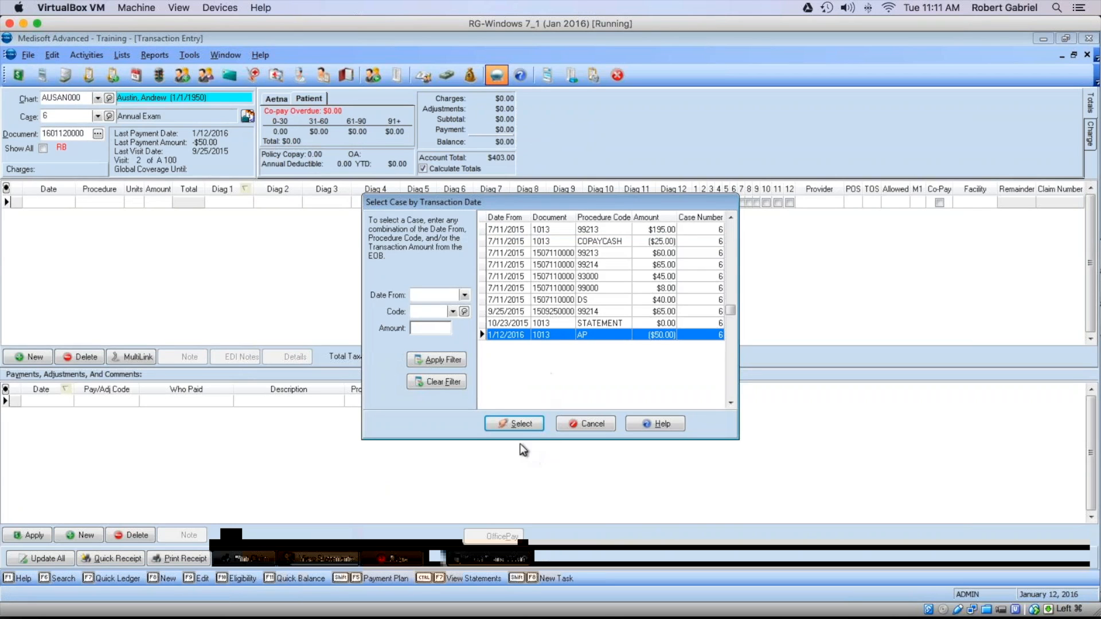
pyautogui.click(515, 424)
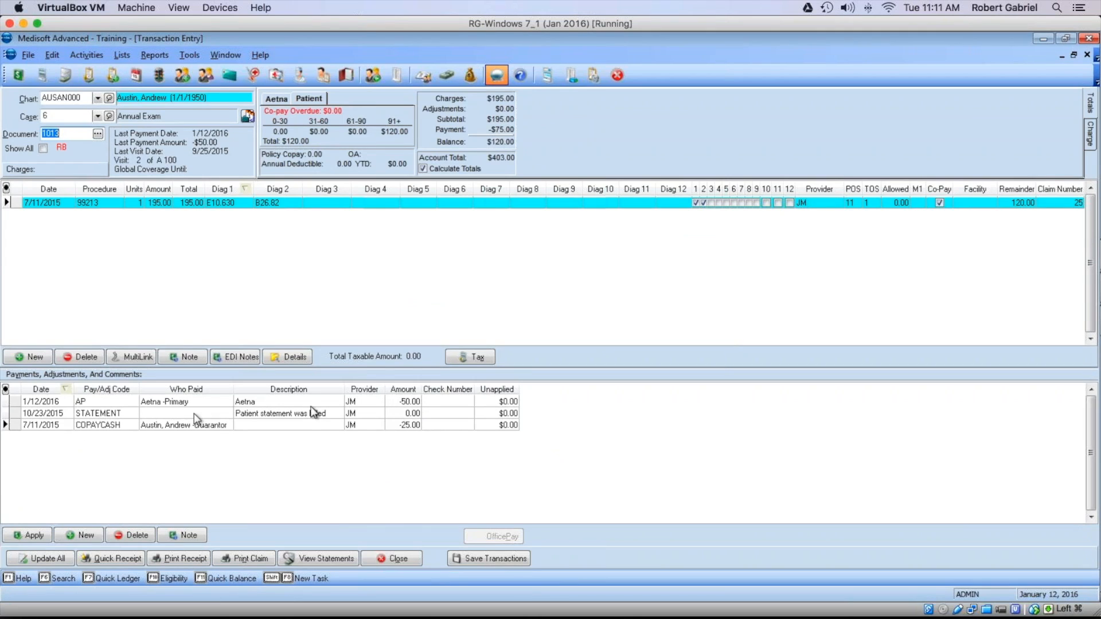
pyautogui.click(49, 403)
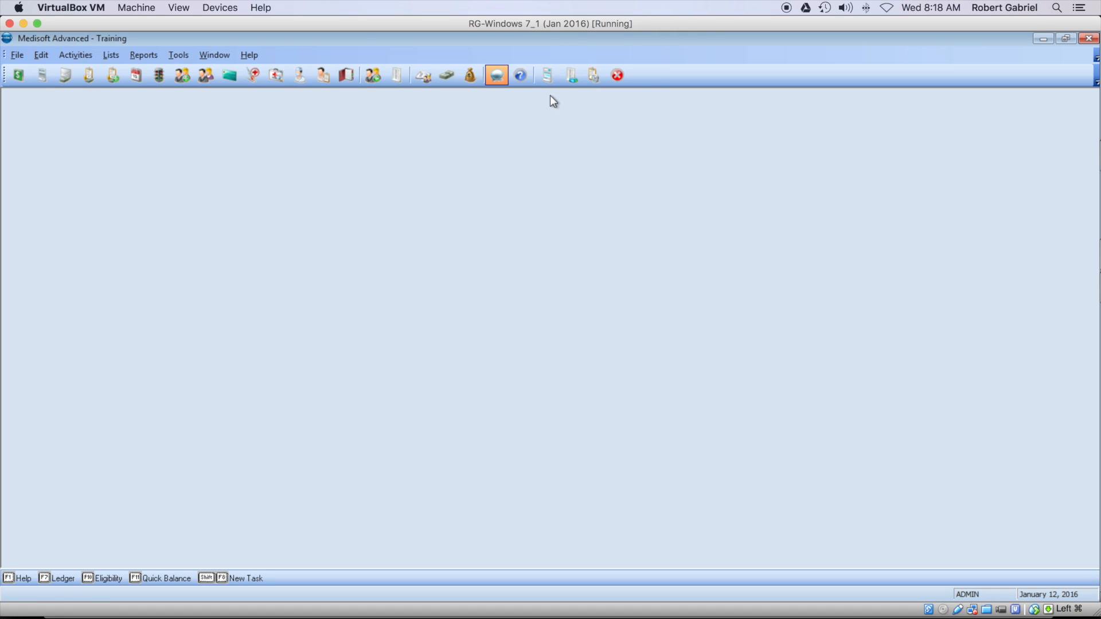
pyautogui.click(547, 75)
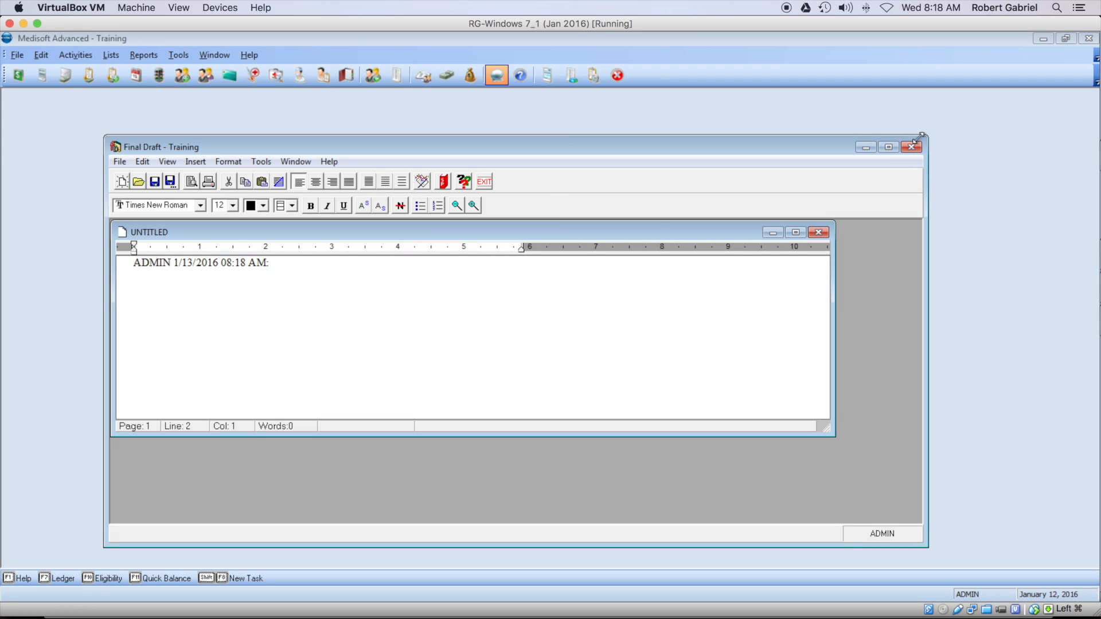
# Step: Maximize the untitled Final Draft note, set highlight colour to none, and exit without saving
pyautogui.click(890, 147)
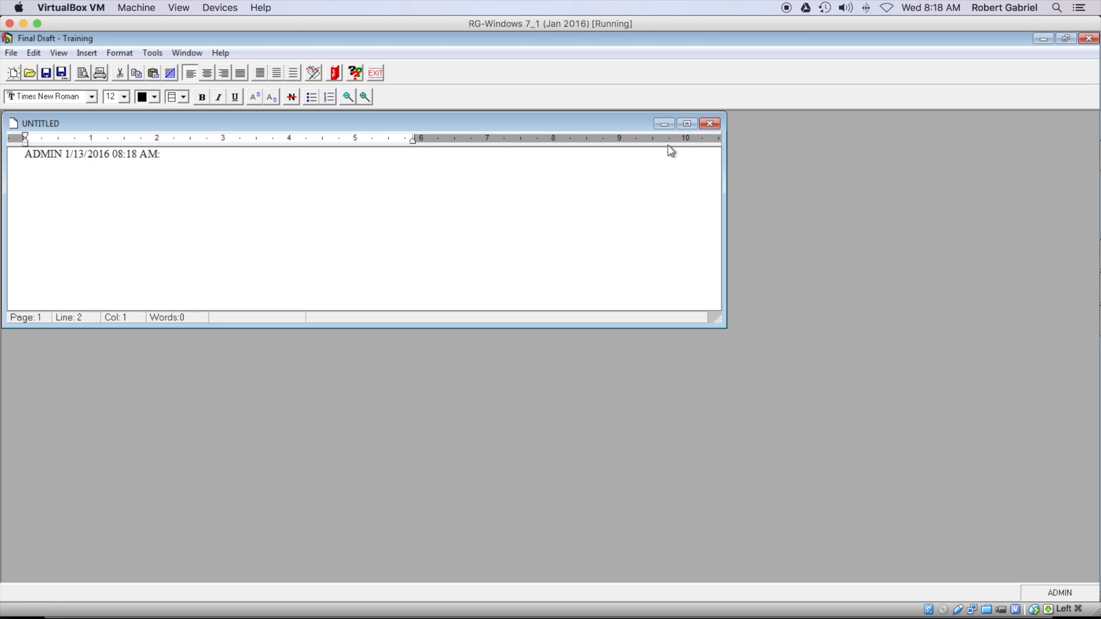
pyautogui.click(687, 124)
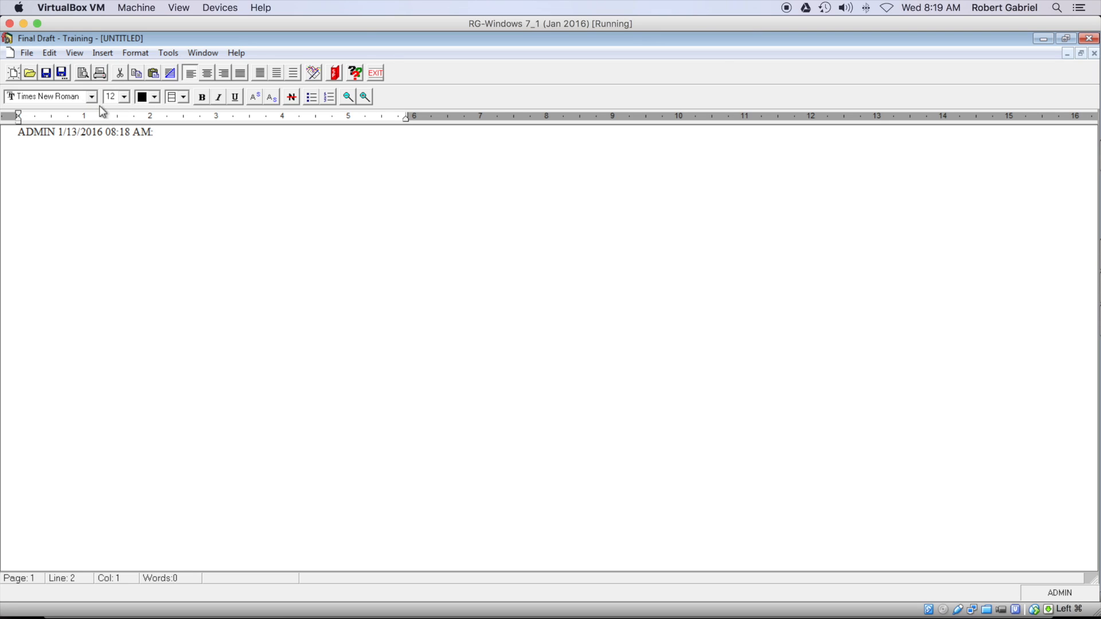
pyautogui.click(183, 97)
pyautogui.click(172, 111)
pyautogui.click(376, 73)
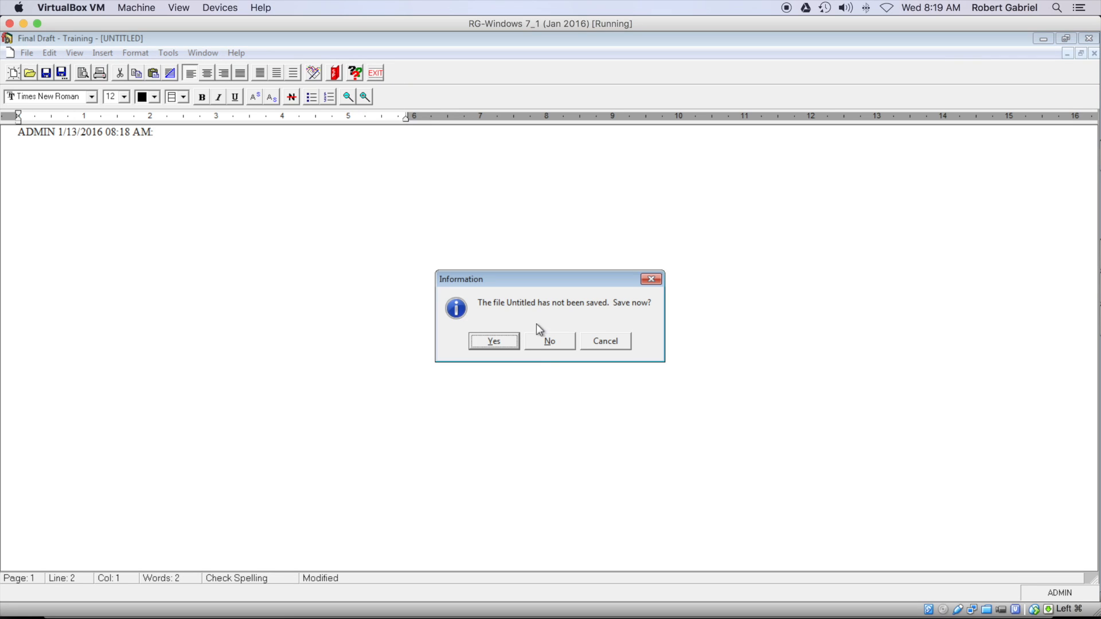
pyautogui.click(549, 343)
pyautogui.click(19, 76)
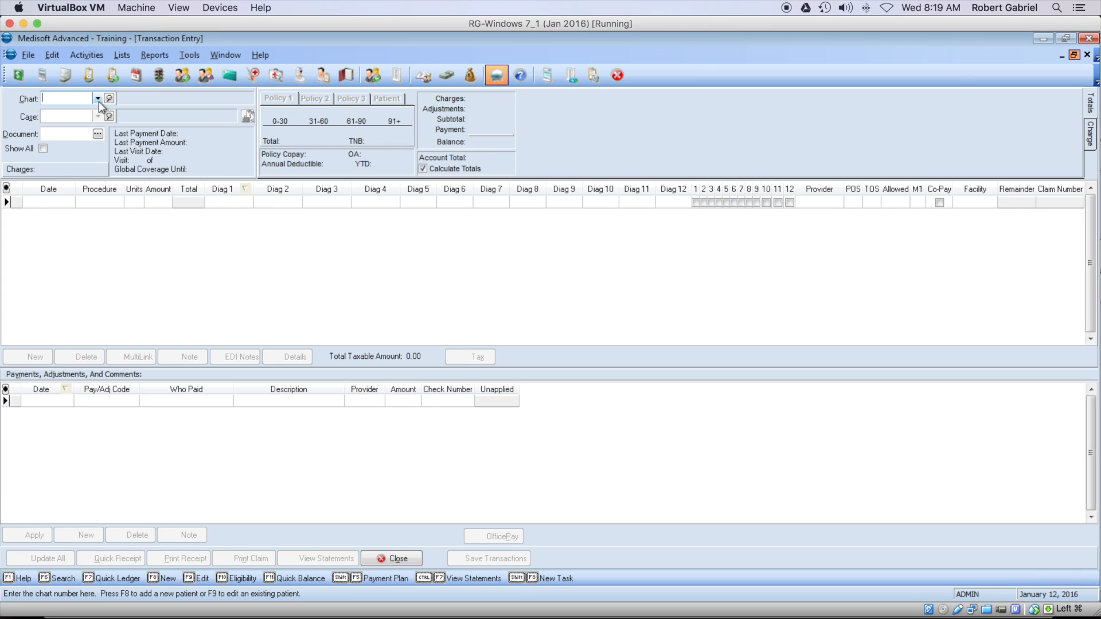
# Step: Open the first patient's notes, insert a time stamp, and type some test text
pyautogui.click(99, 100)
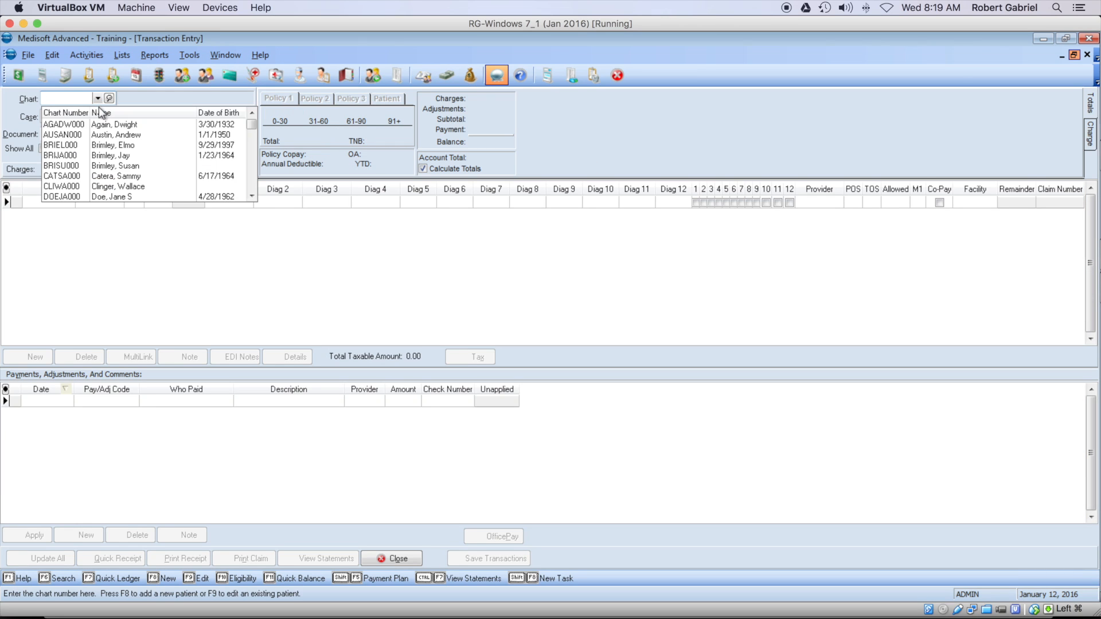
pyautogui.click(99, 116)
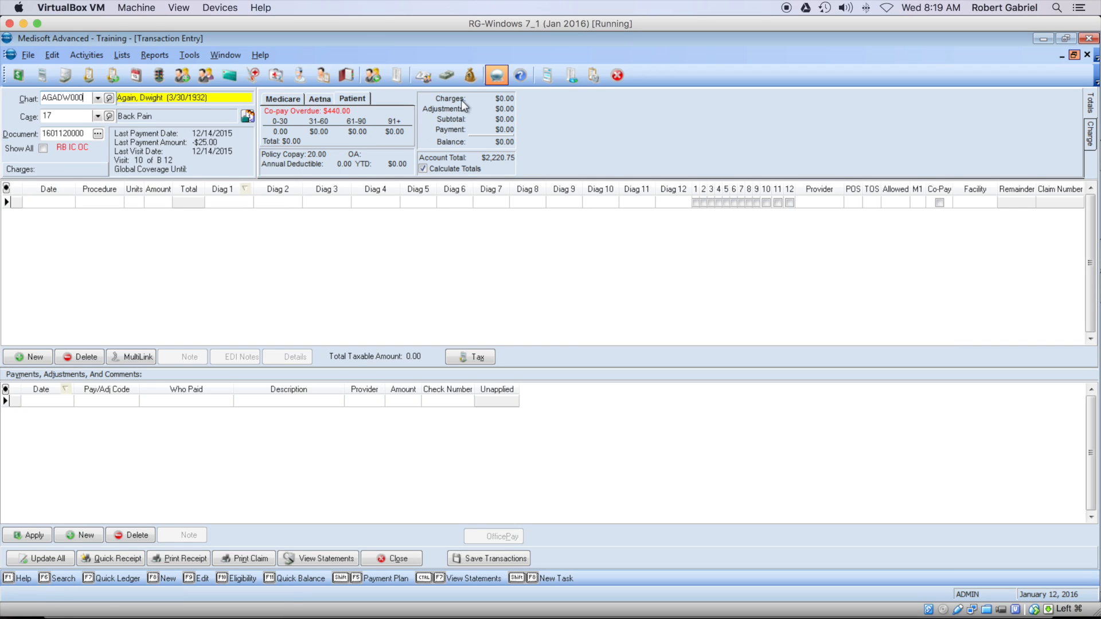
pyautogui.click(540, 79)
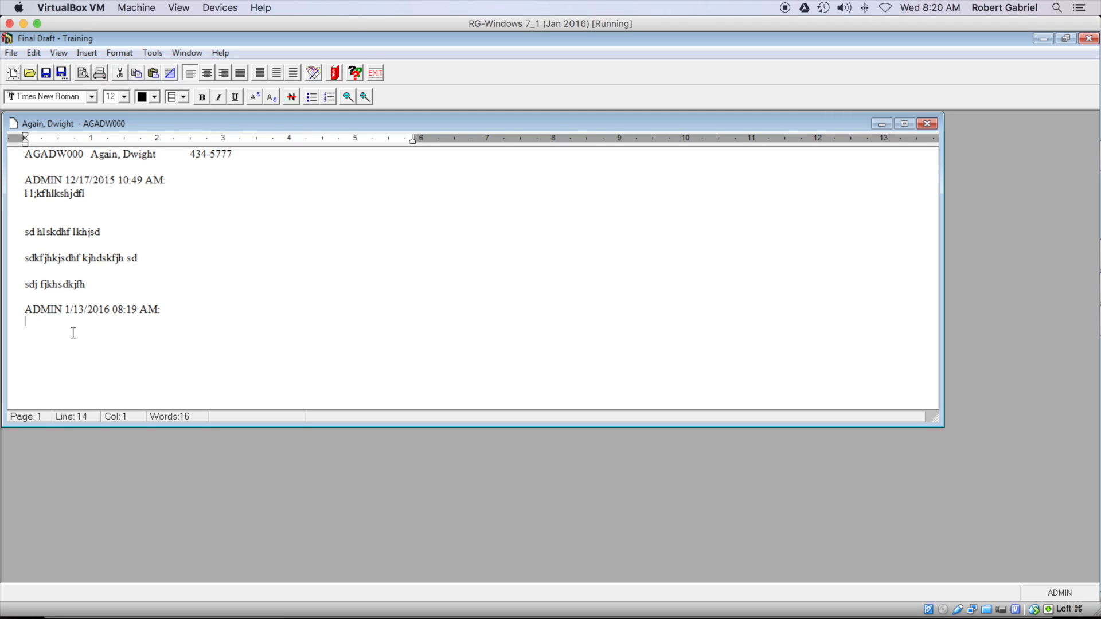
pyautogui.hotkey('ctrl', 't')
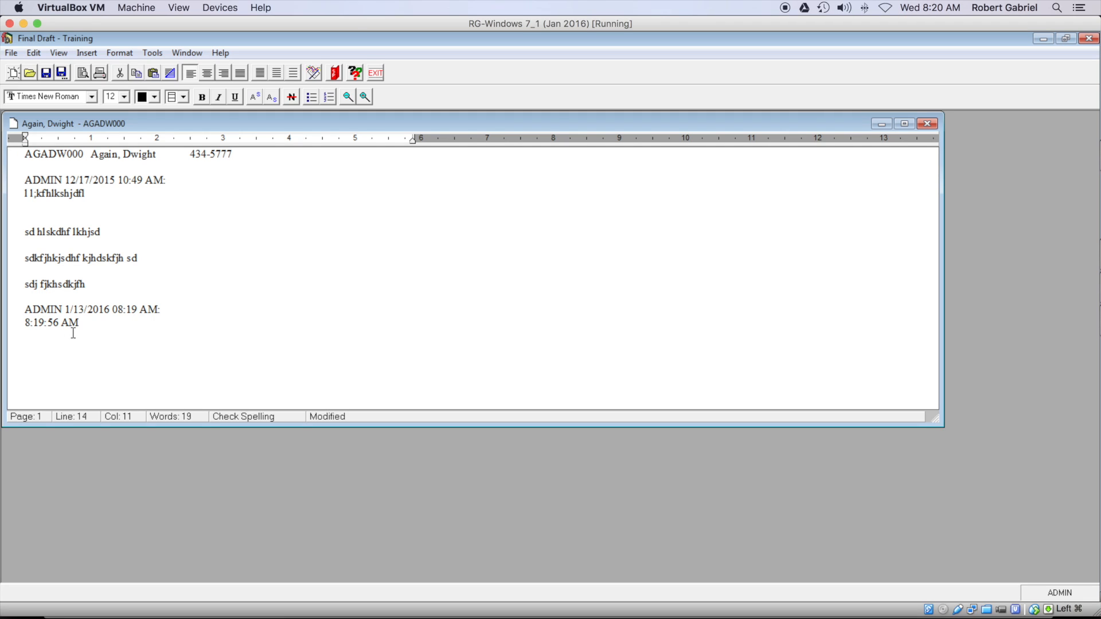
pyautogui.write('; jkw jlkjwe ljwe')
pyautogui.press('Return')
pyautogui.write('wkjldjf')
# Step: Replace all note entries with the pasted medical-necessity letter, save, and close Final Draft
pyautogui.click(26, 180)
pyautogui.moveTo(27, 180); pyautogui.dragTo(147, 359)
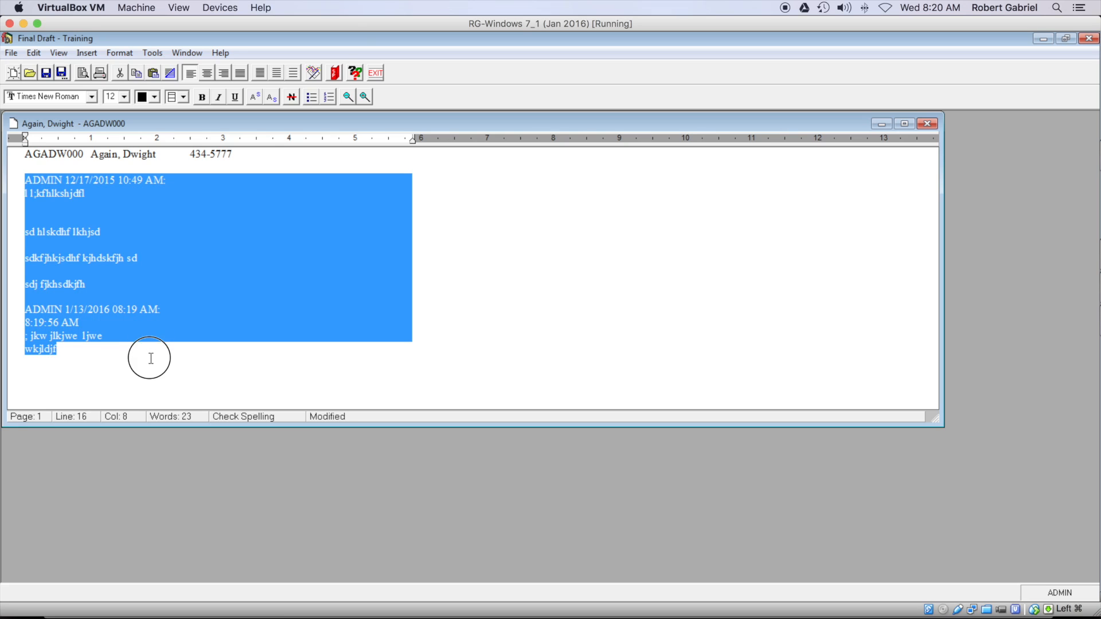
pyautogui.rightClick(132, 221)
pyautogui.click(182, 332)
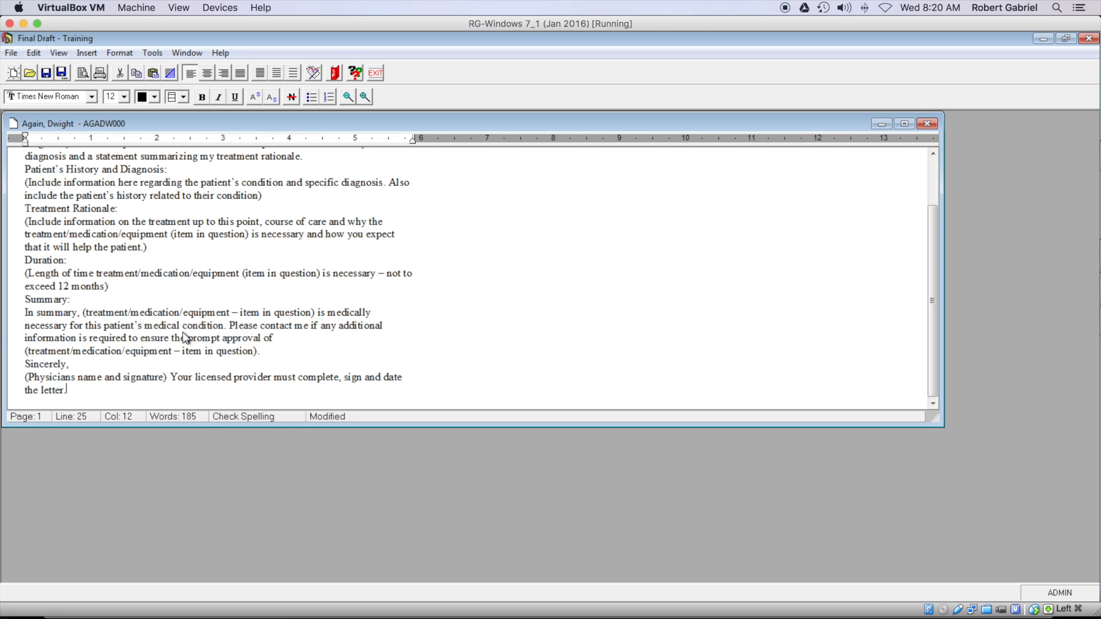
pyautogui.scroll(2, 537, 287)
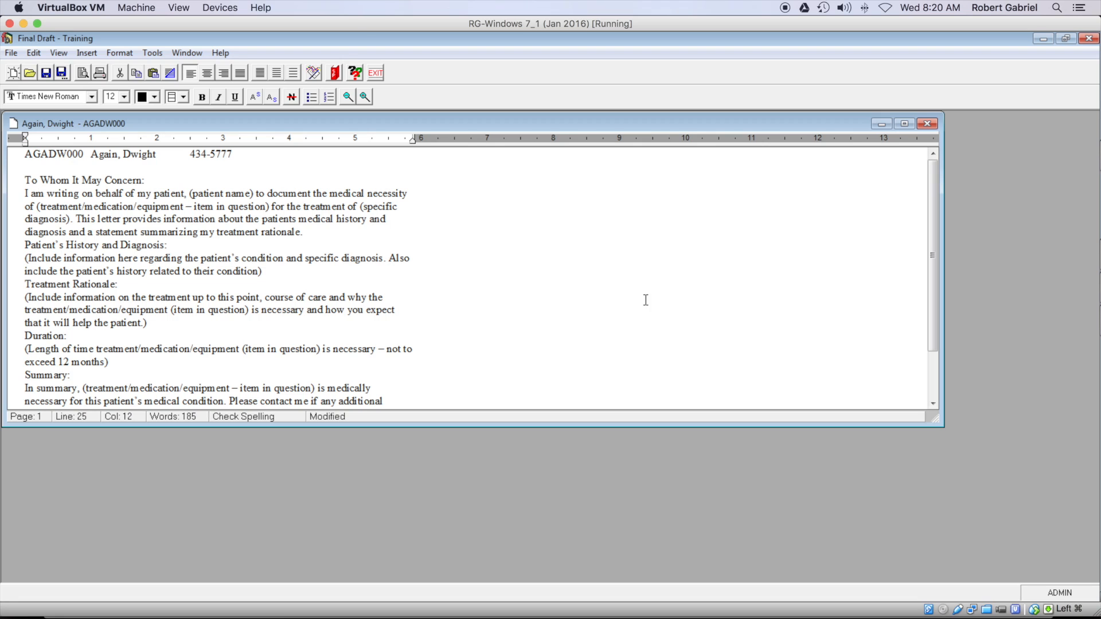
pyautogui.scroll(-2, 328, 278)
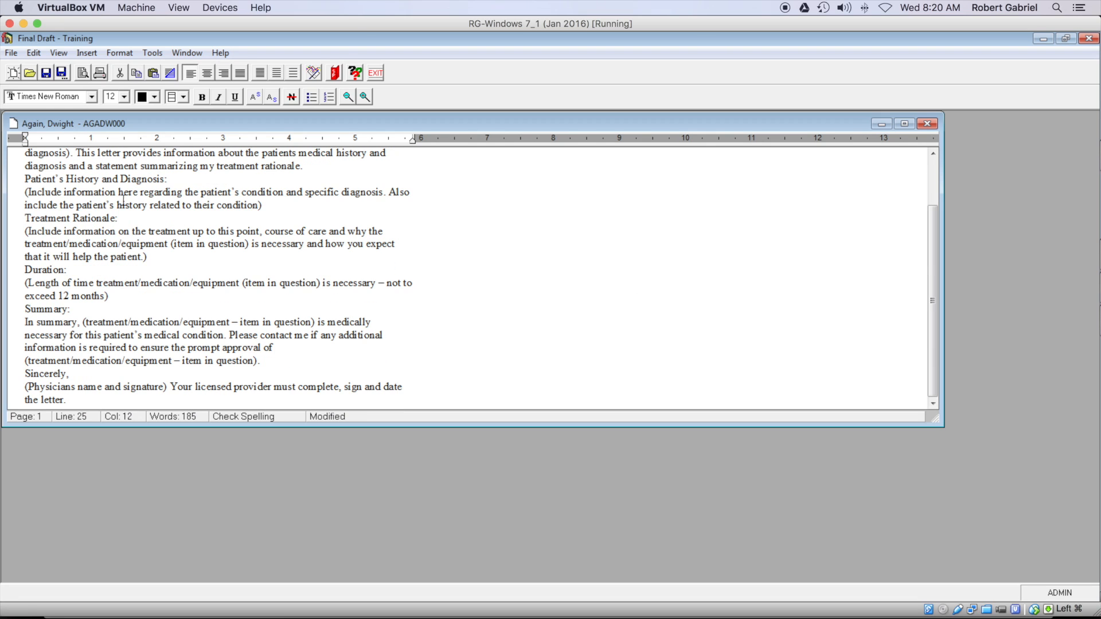
pyautogui.click(47, 73)
pyautogui.click(927, 123)
pyautogui.click(1089, 39)
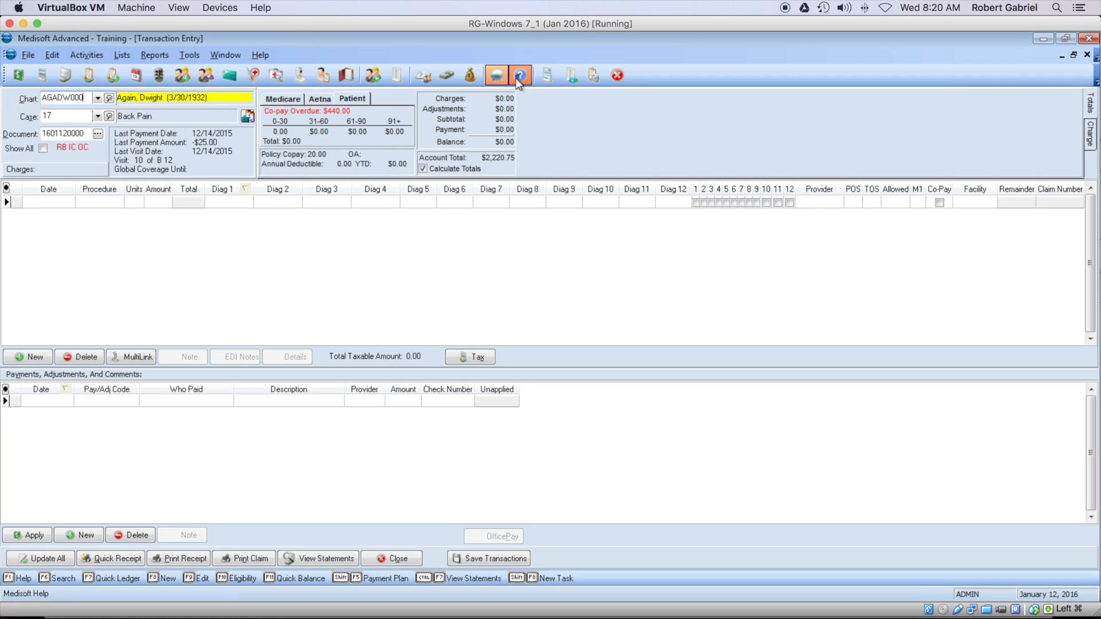
# Step: Reopen the patient's notes maximized and bring up the Open Document list
pyautogui.click(547, 77)
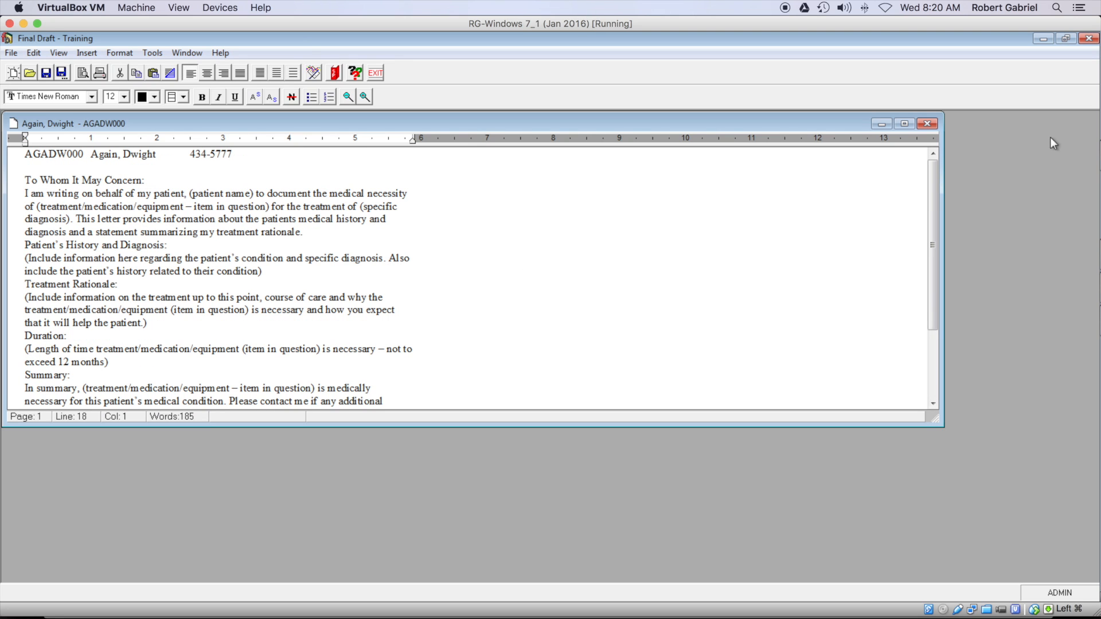
pyautogui.click(905, 123)
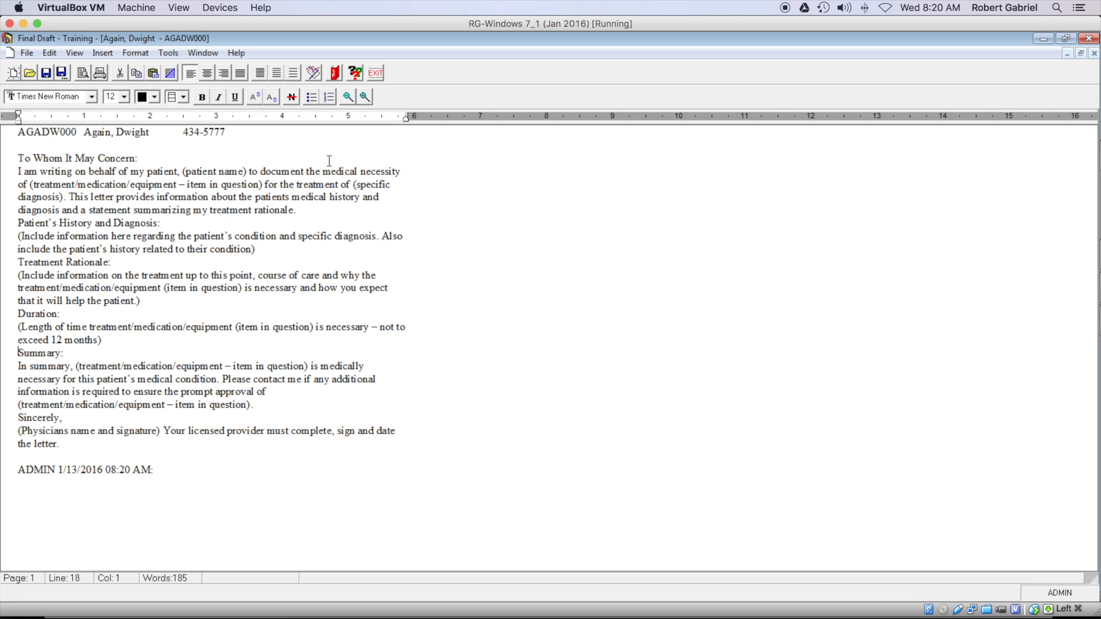
pyautogui.click(30, 73)
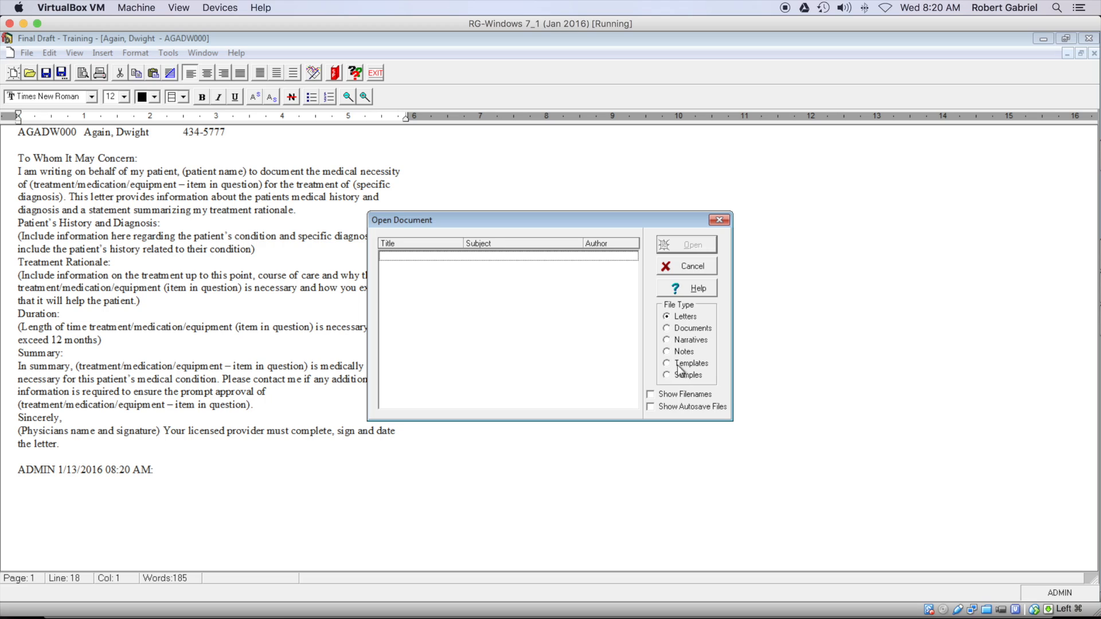
# Step: Open the Attorney Report template from the Samples file type
pyautogui.click(682, 352)
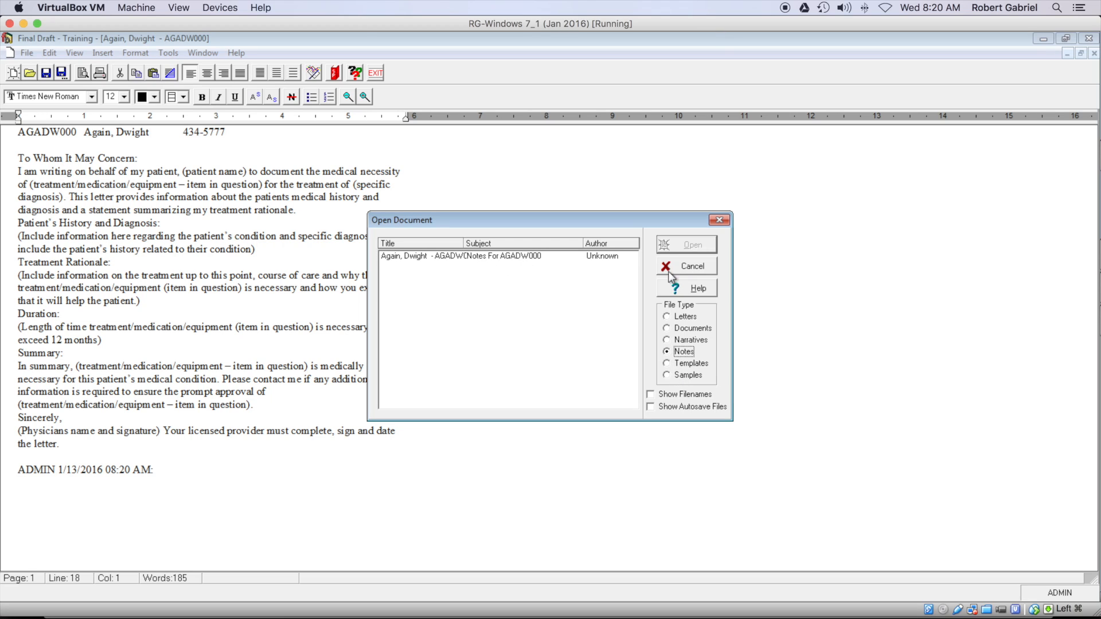
pyautogui.click(691, 267)
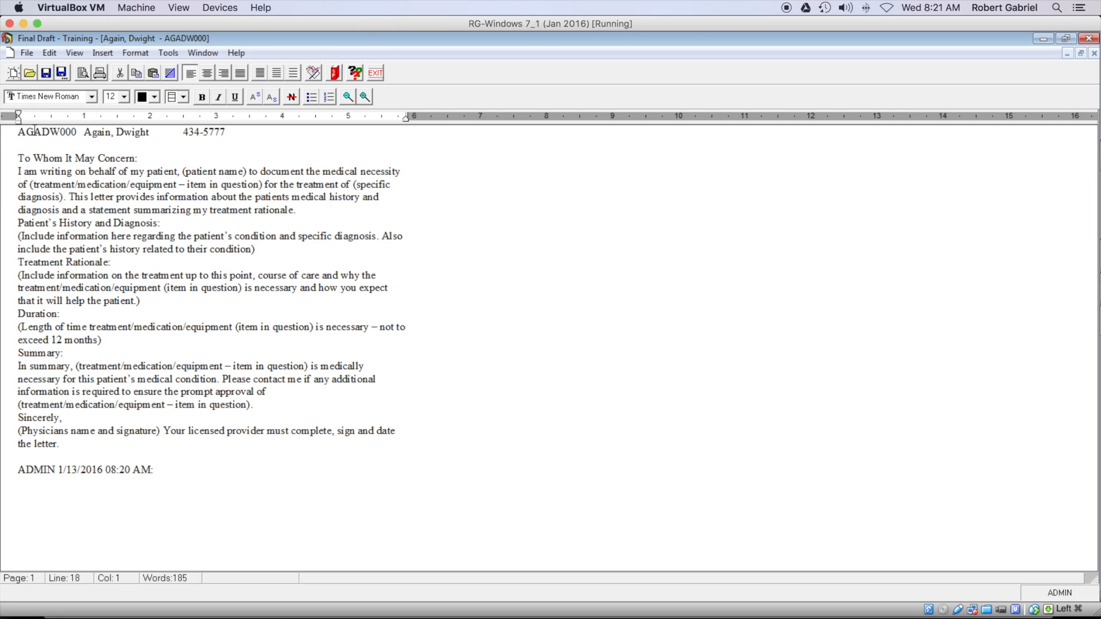
pyautogui.click(30, 73)
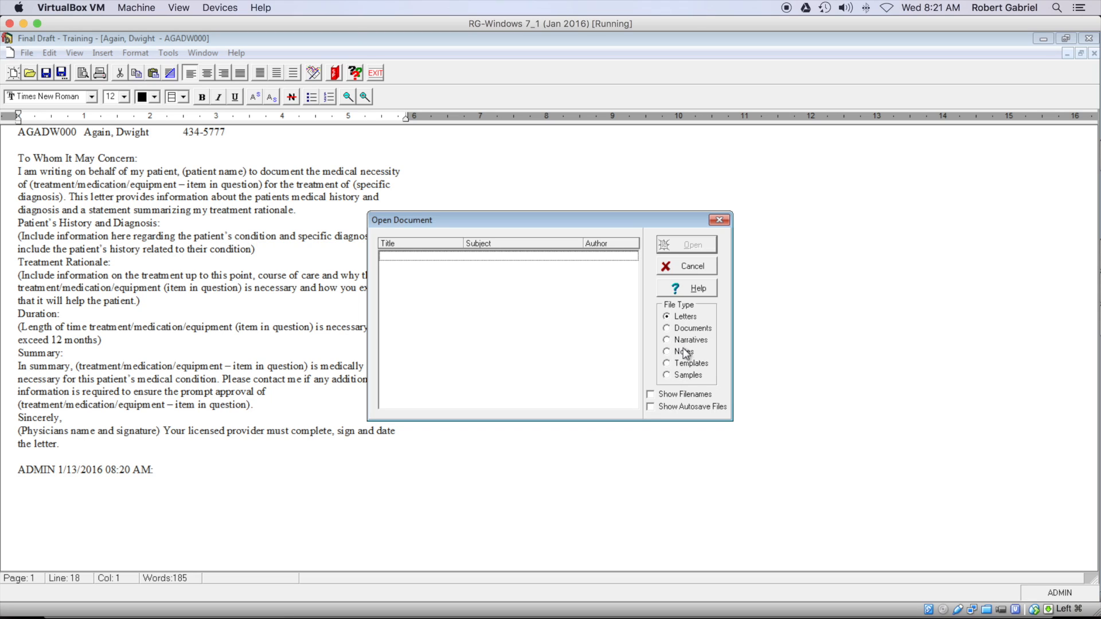
pyautogui.click(688, 375)
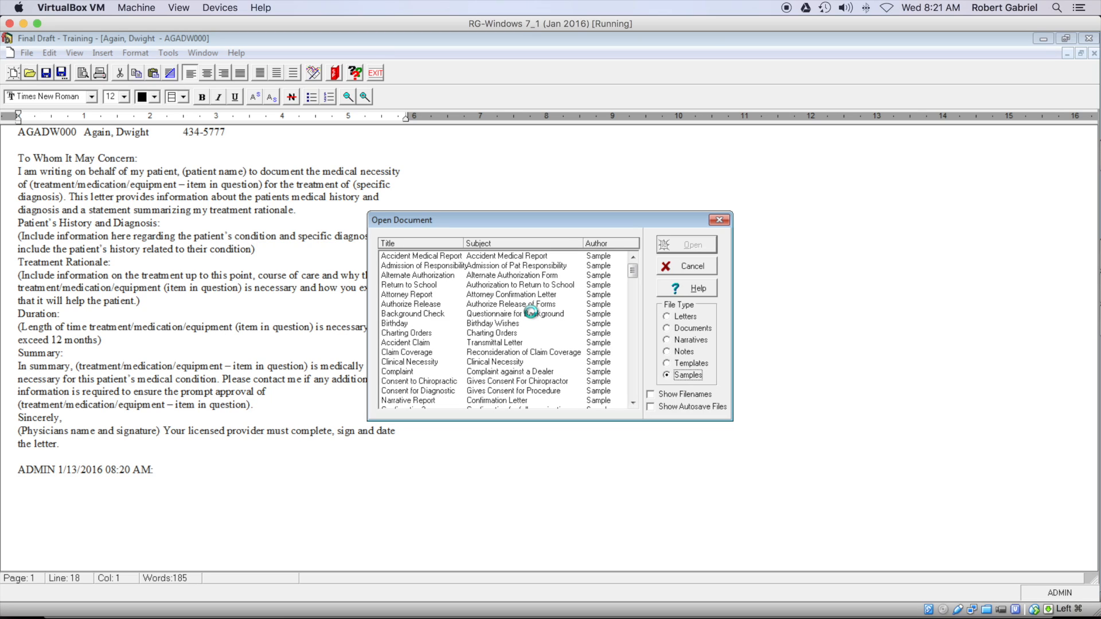
pyautogui.click(414, 294)
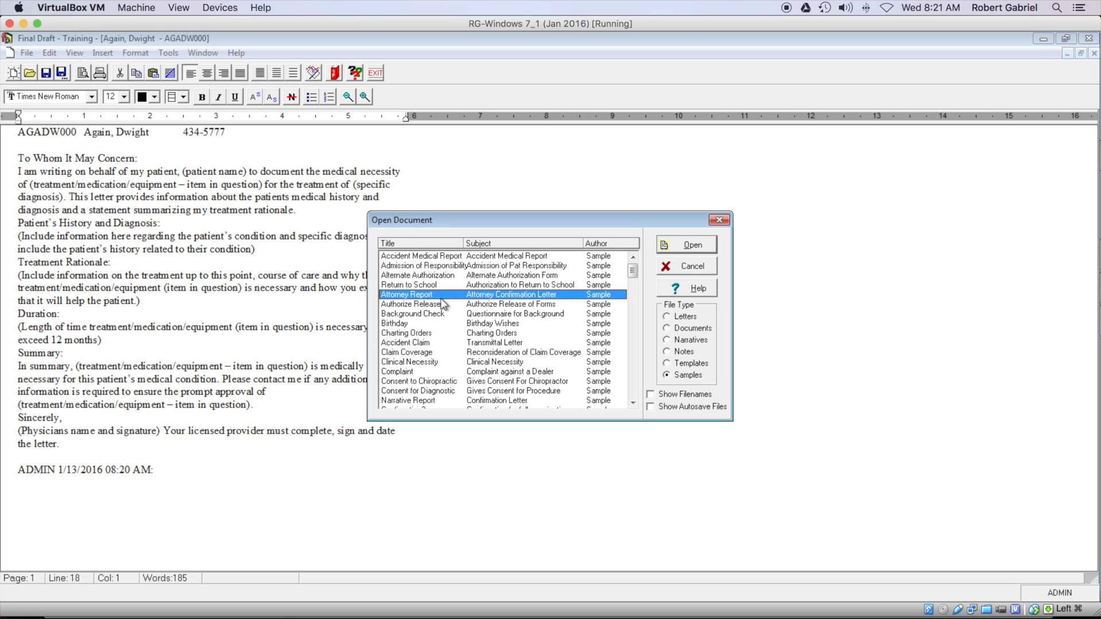
pyautogui.click(684, 245)
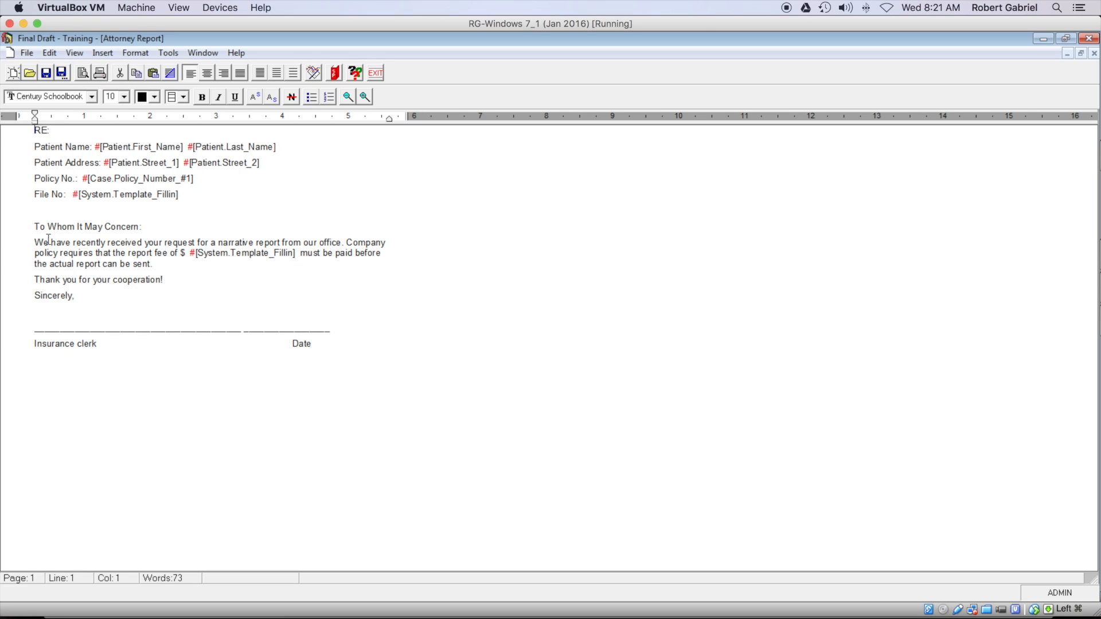
# Step: Swap the 'To Whom It May Concern'…'Sincerely,' body for the pasted letter and delete '(patient name)'
pyautogui.click(34, 226)
pyautogui.moveTo(35, 226); pyautogui.dragTo(104, 294)
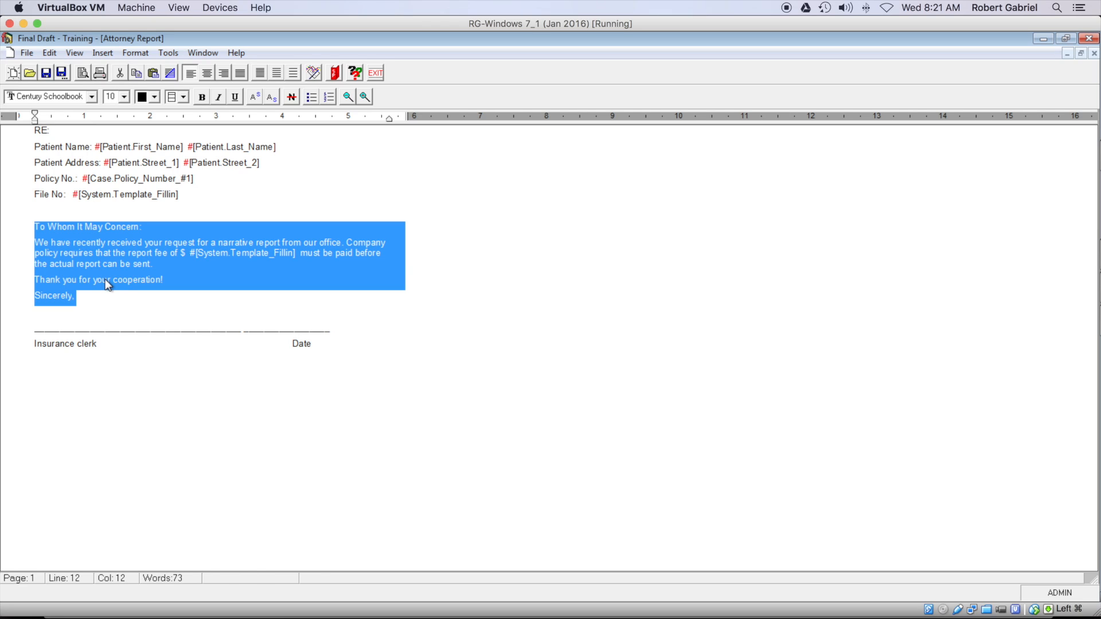
pyautogui.press('Delete')
pyautogui.rightClick(40, 224)
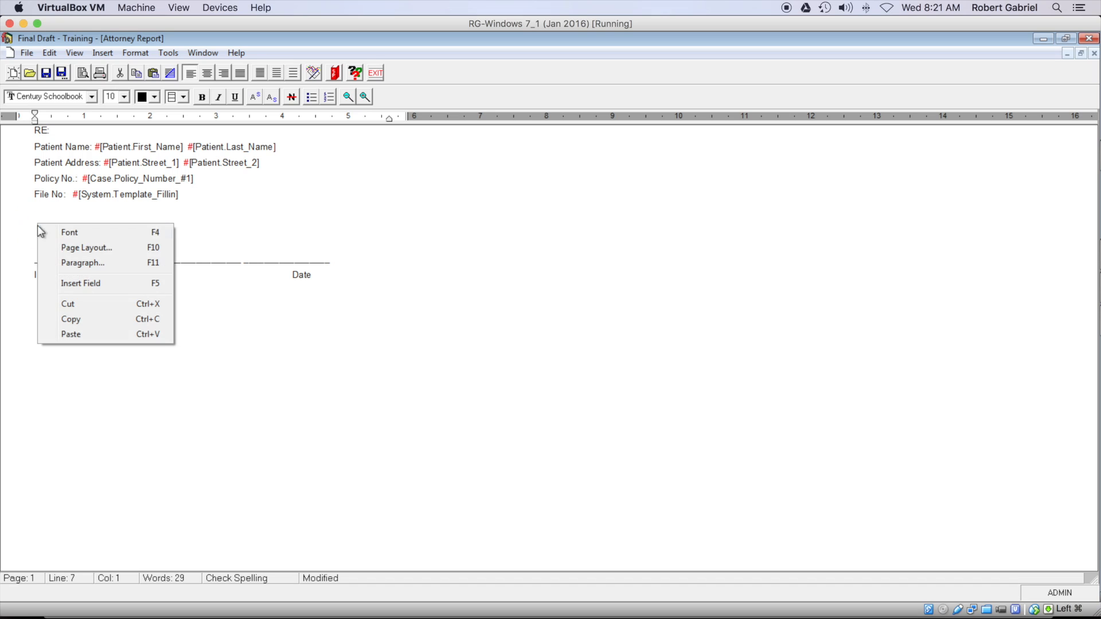
pyautogui.click(88, 335)
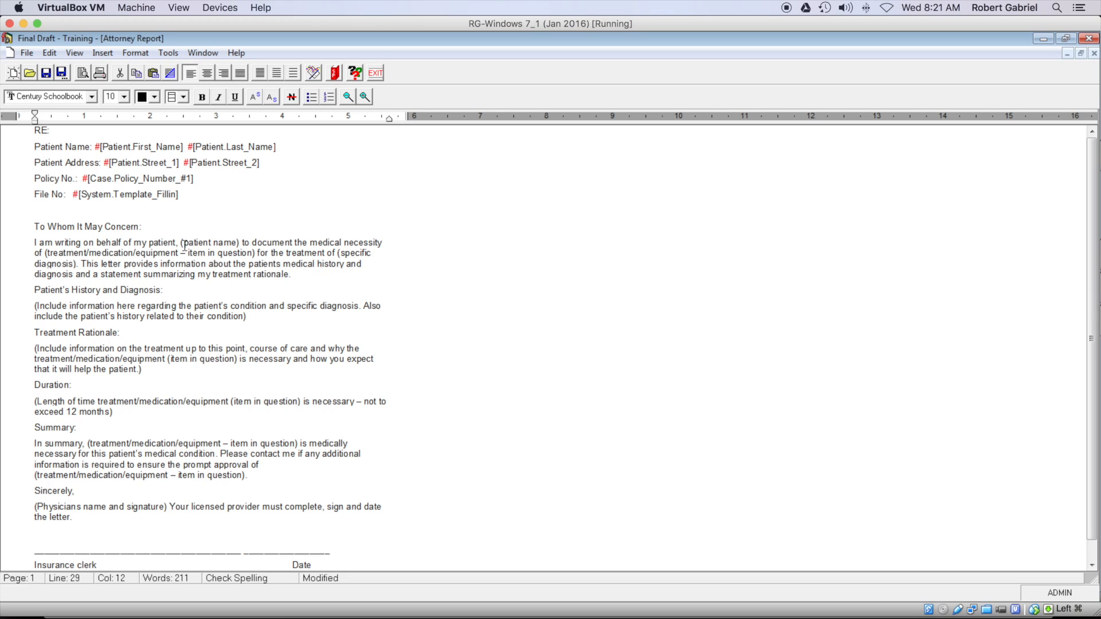
pyautogui.moveTo(180, 242)
pyautogui.mouseDown()
pyautogui.moveTo(239, 243)
pyautogui.moveTo(181, 242)
pyautogui.mouseUp()
pyautogui.press('Delete')
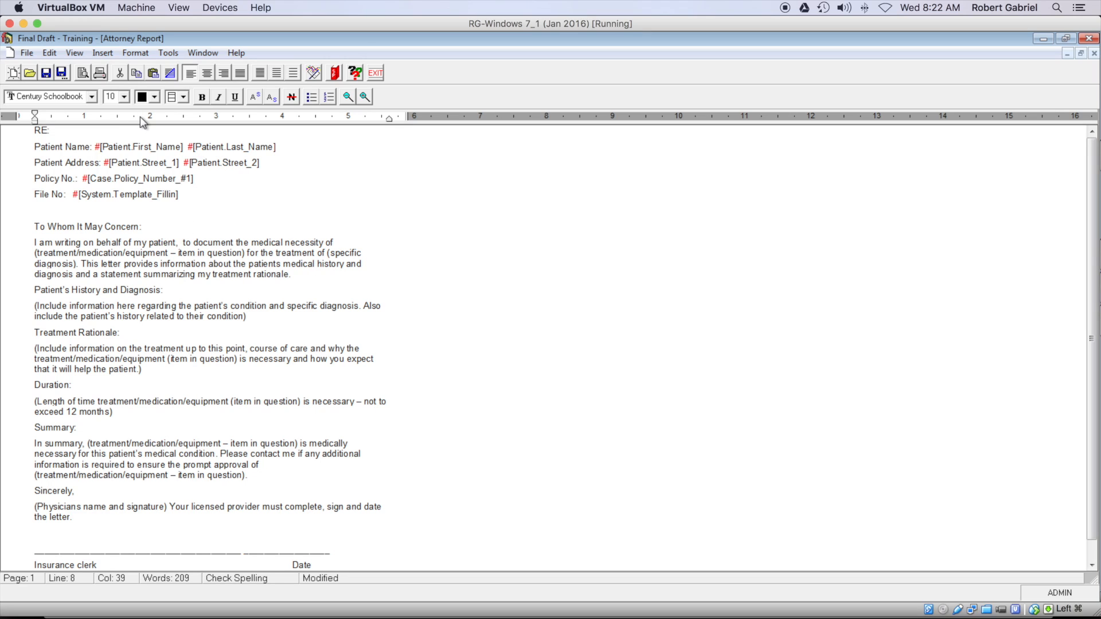
# Step: Open Insert > Field and browse the Patient, Case, Provider, Attorney and System field categories
pyautogui.click(98, 53)
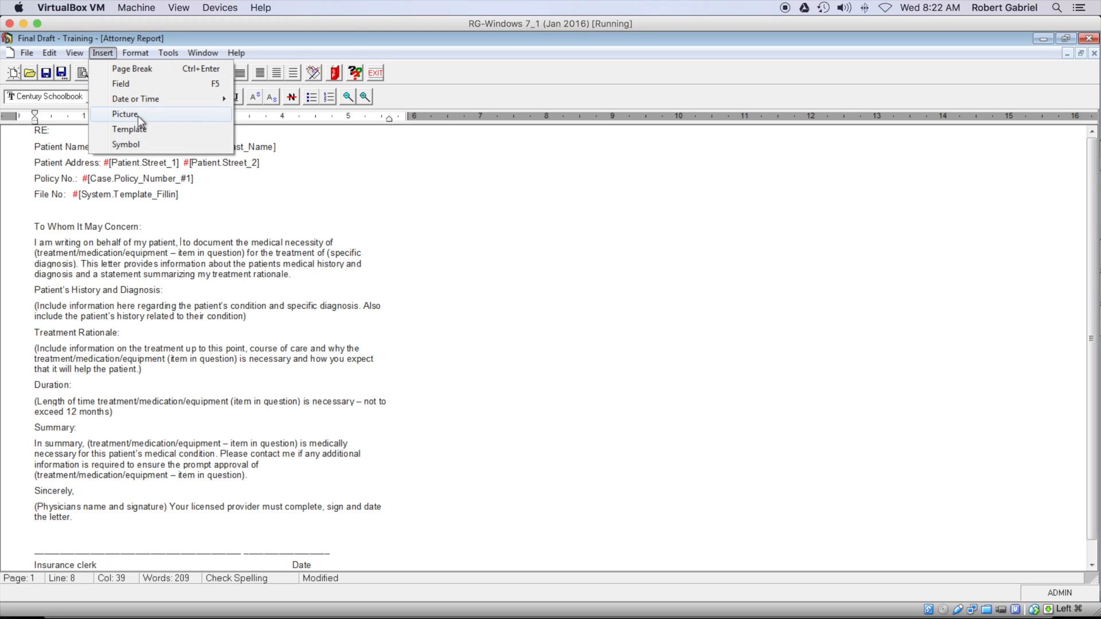
pyautogui.moveTo(133, 102)
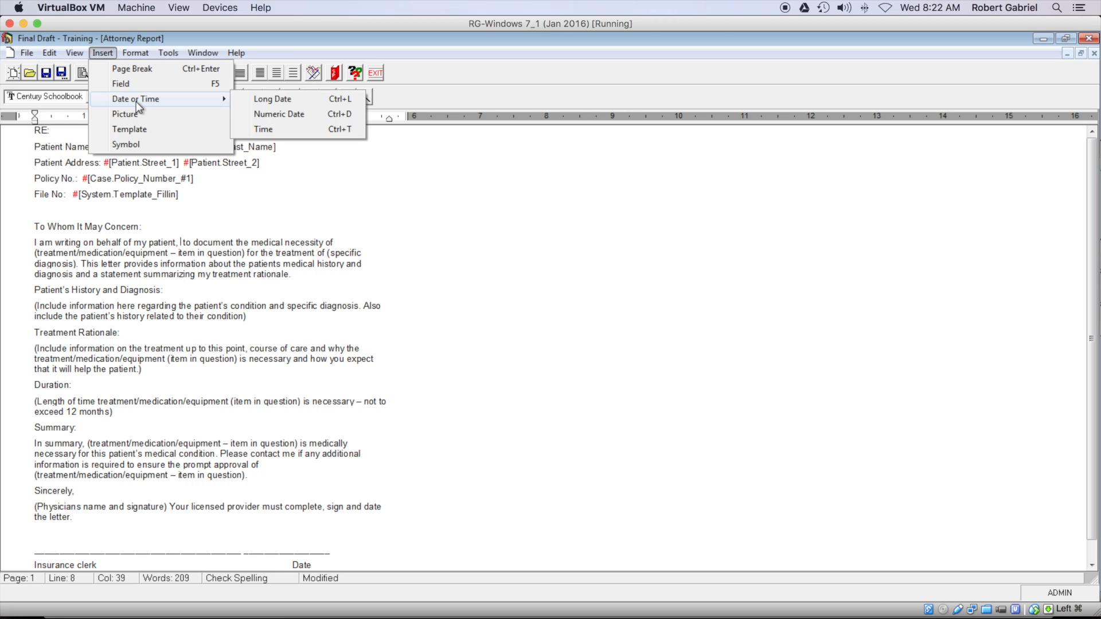
pyautogui.click(128, 84)
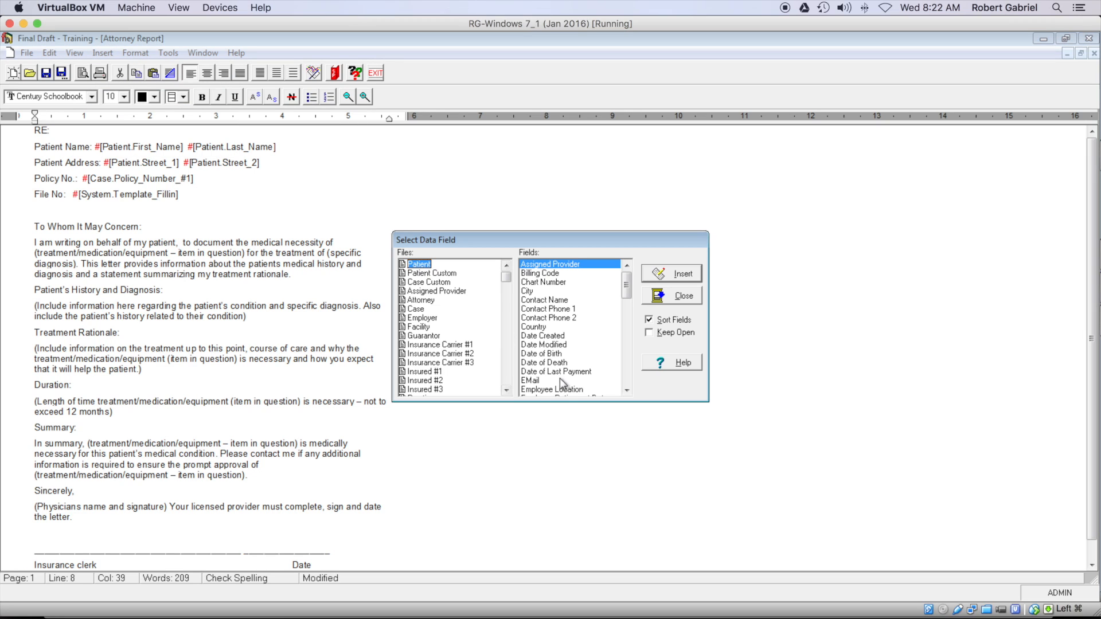
pyautogui.click(420, 275)
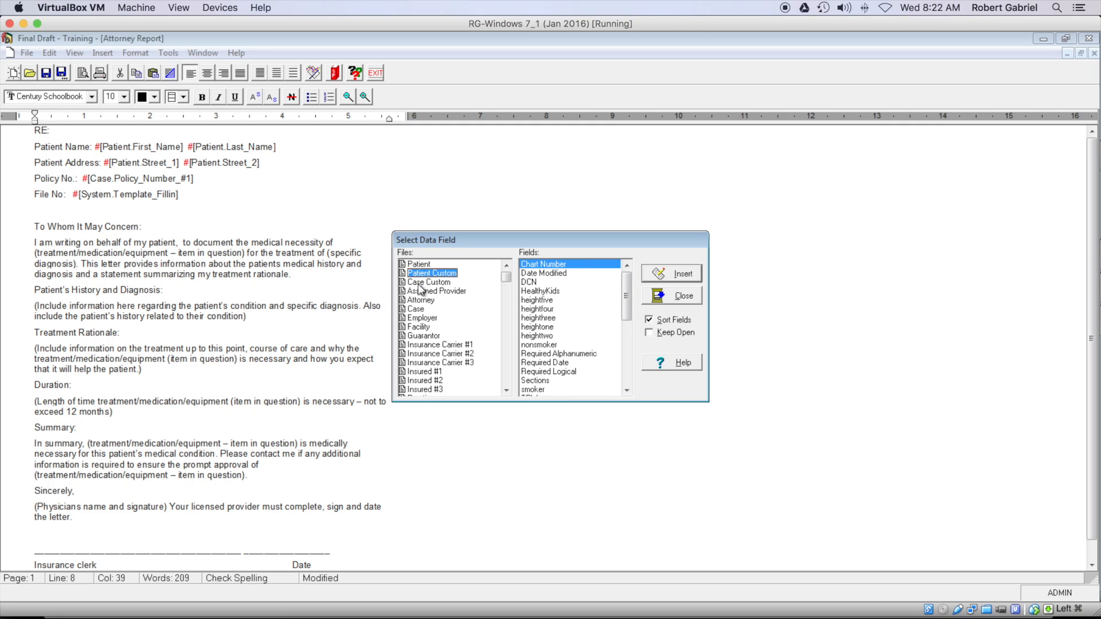
pyautogui.click(421, 282)
pyautogui.click(421, 292)
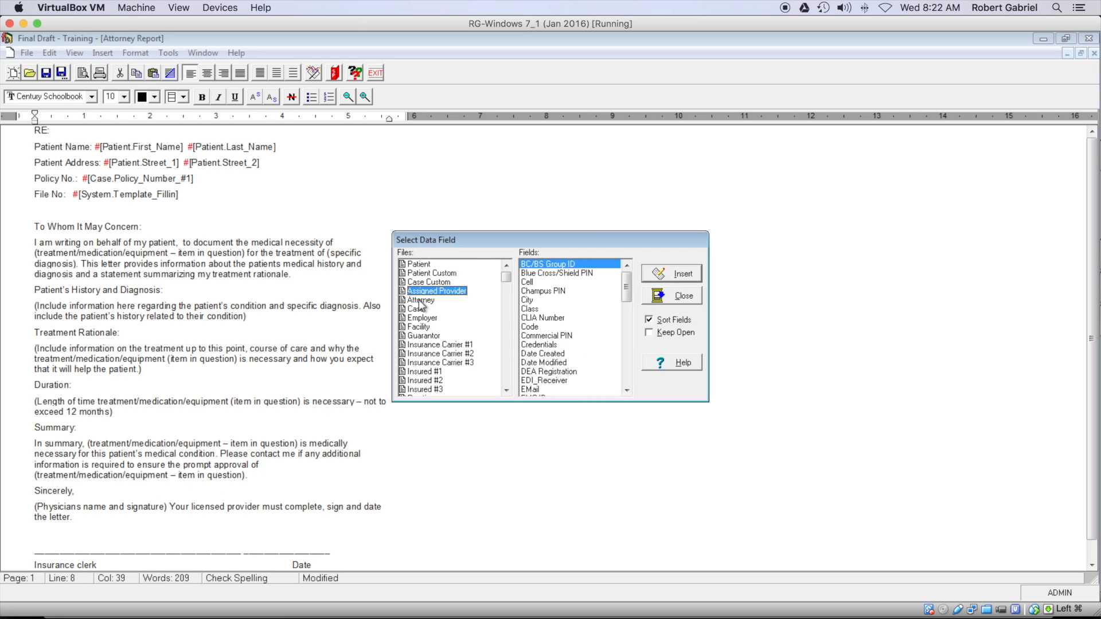
pyautogui.click(421, 299)
pyautogui.moveTo(506, 282); pyautogui.dragTo(531, 402)
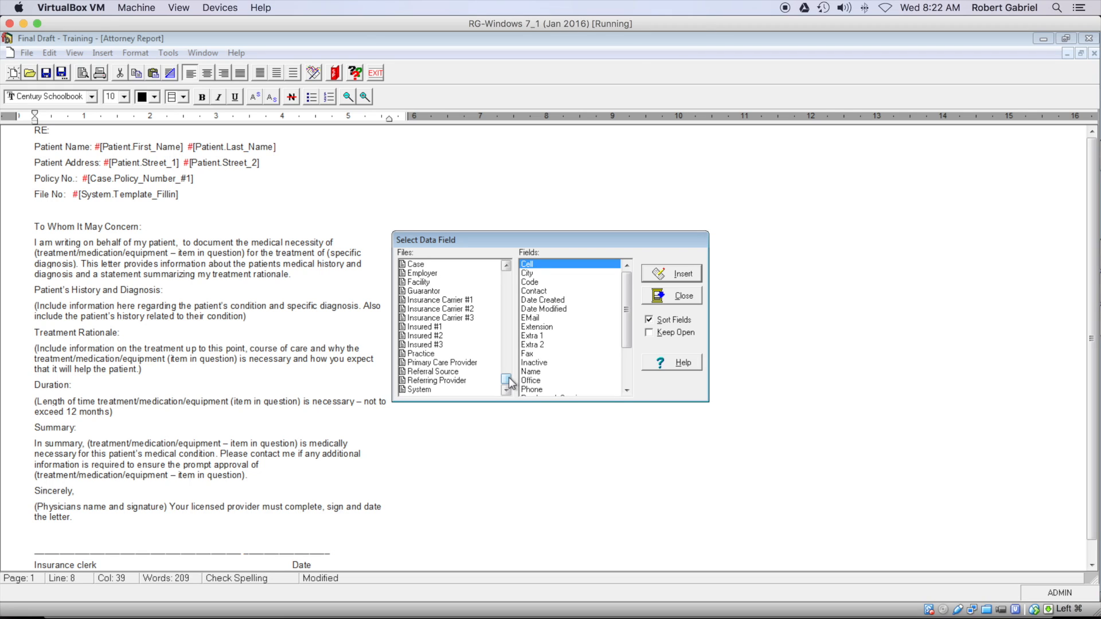
pyautogui.click(457, 390)
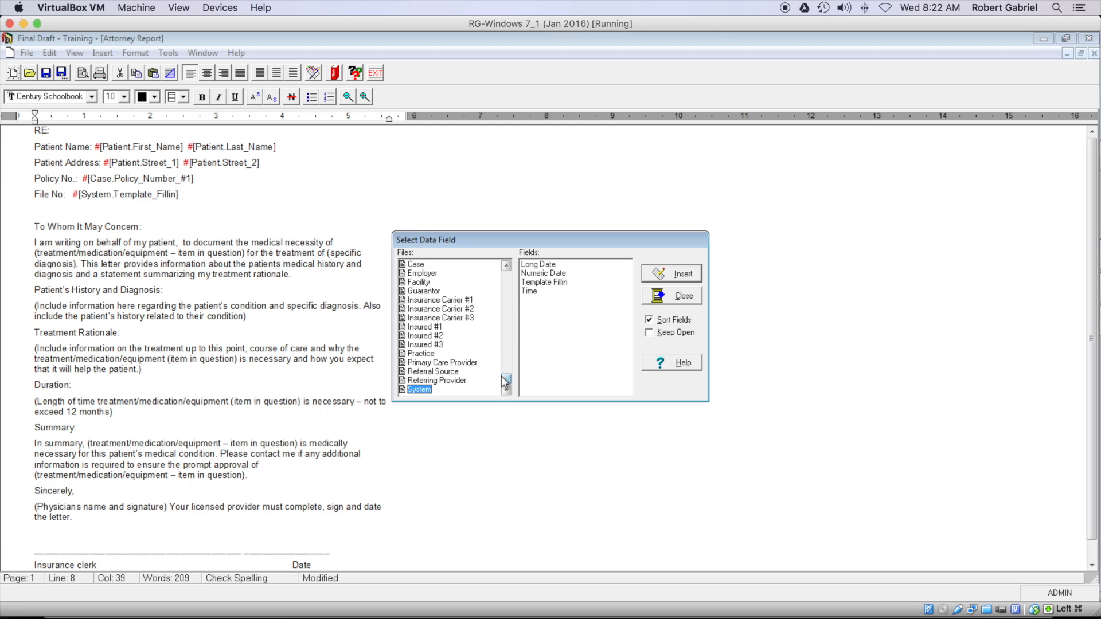
pyautogui.moveTo(506, 374); pyautogui.dragTo(506, 270)
pyautogui.click(421, 268)
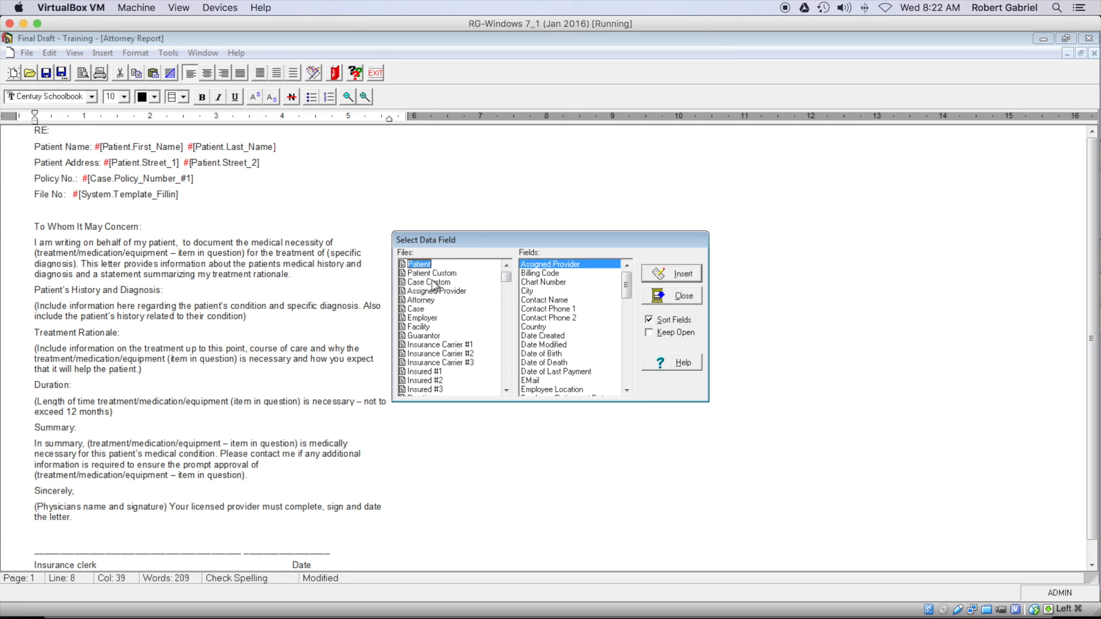
pyautogui.click(432, 274)
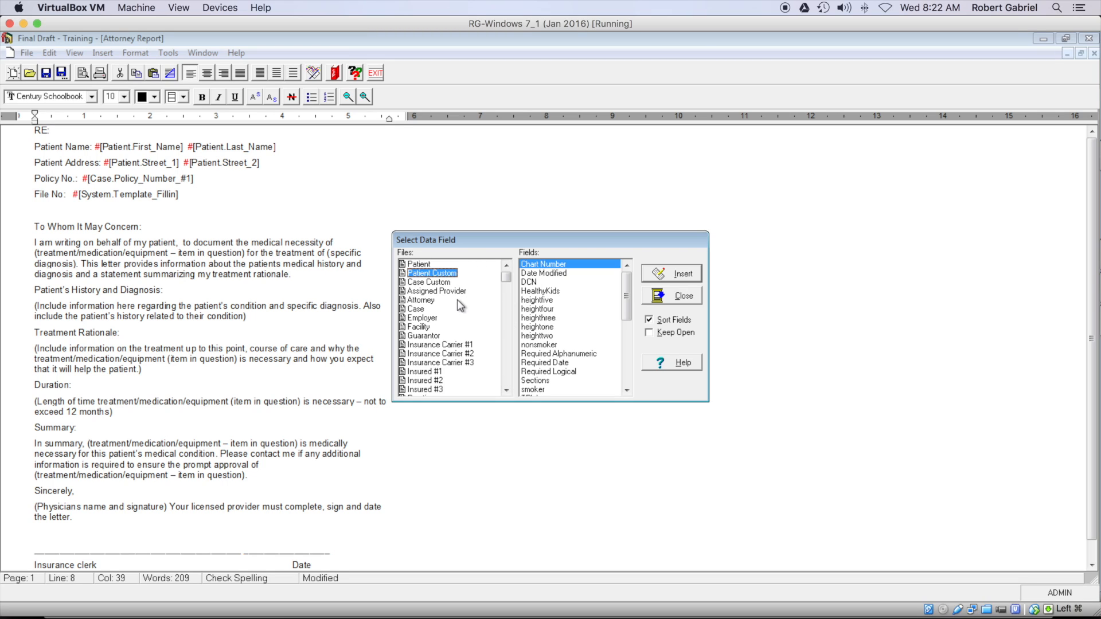
pyautogui.click(439, 282)
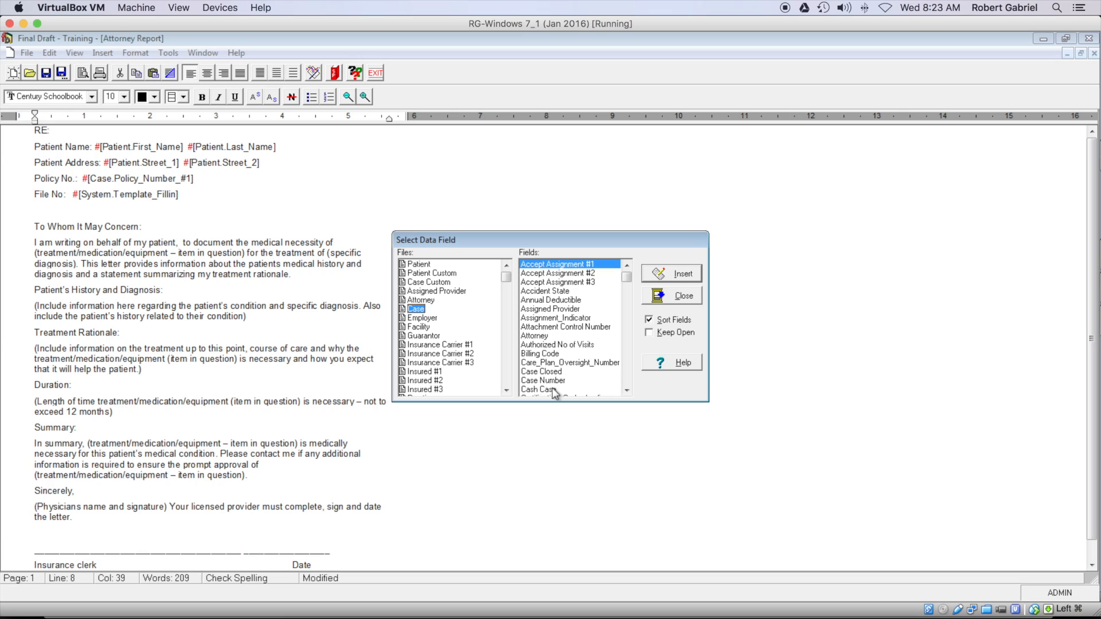
pyautogui.click(429, 266)
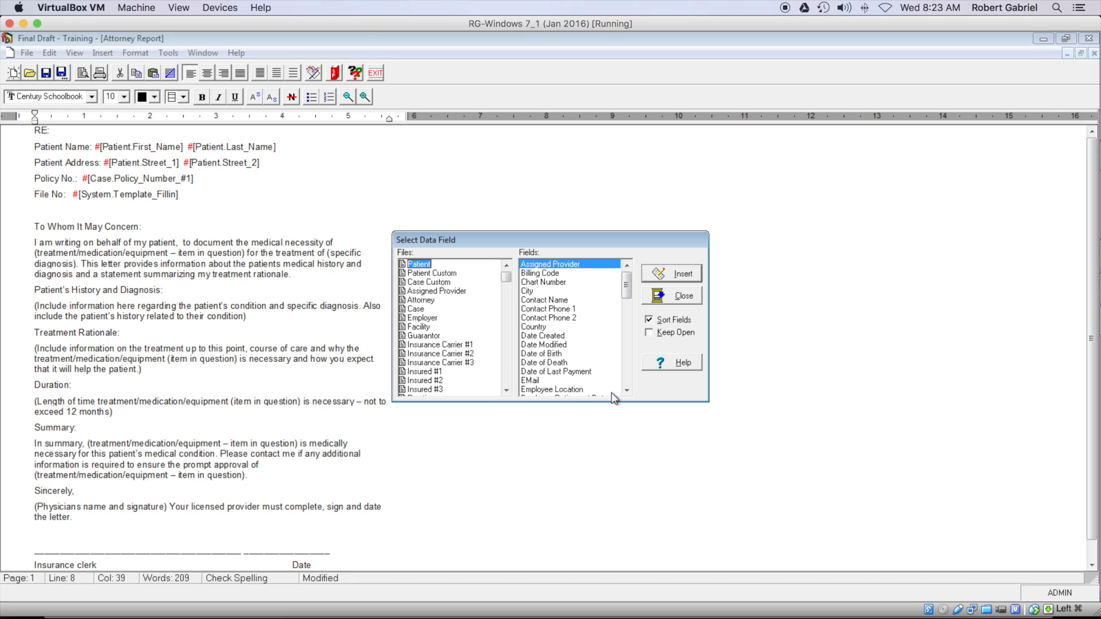
# Step: Insert the #[Patient.First_Name] merge field after 'on behalf of my patient,'
pyautogui.click(626, 391)
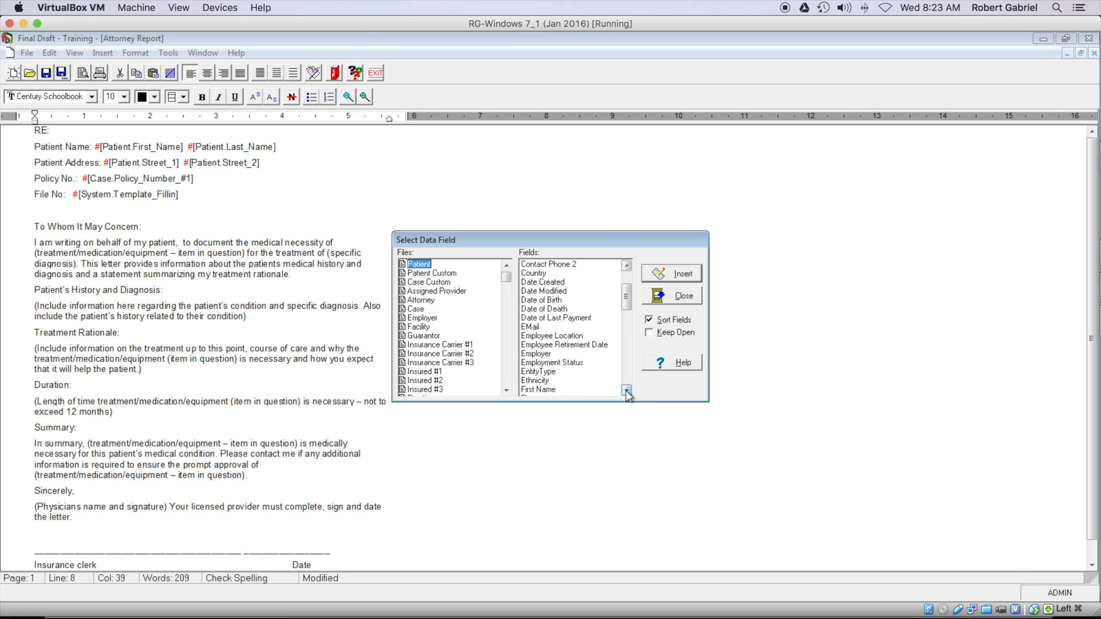
pyautogui.click(627, 391)
pyautogui.click(627, 391)
pyautogui.click(626, 390)
pyautogui.click(627, 391)
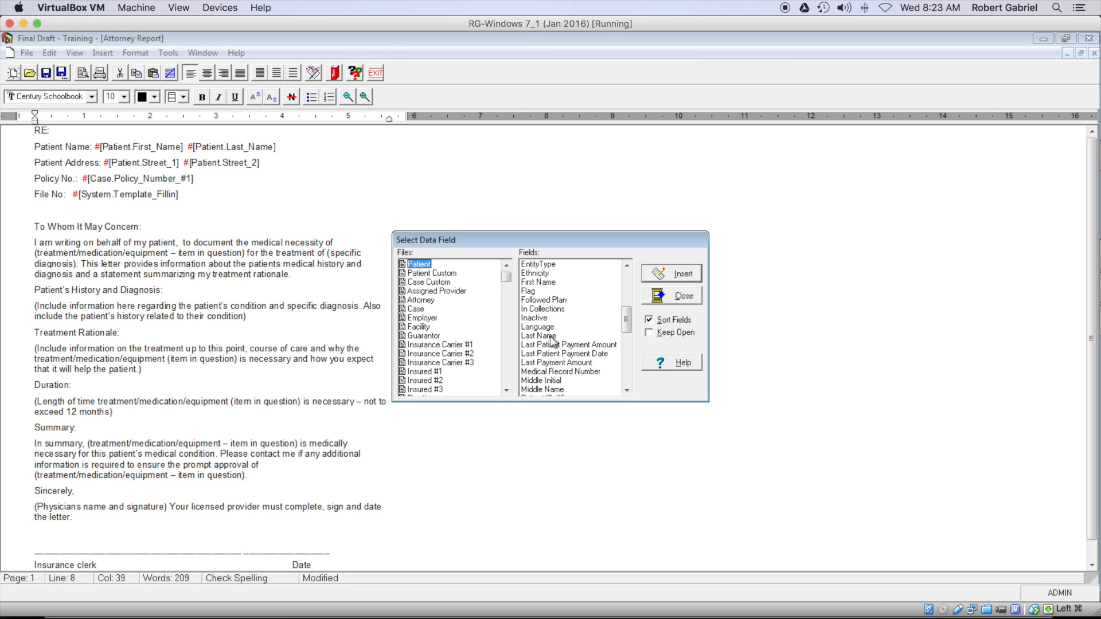
pyautogui.click(552, 283)
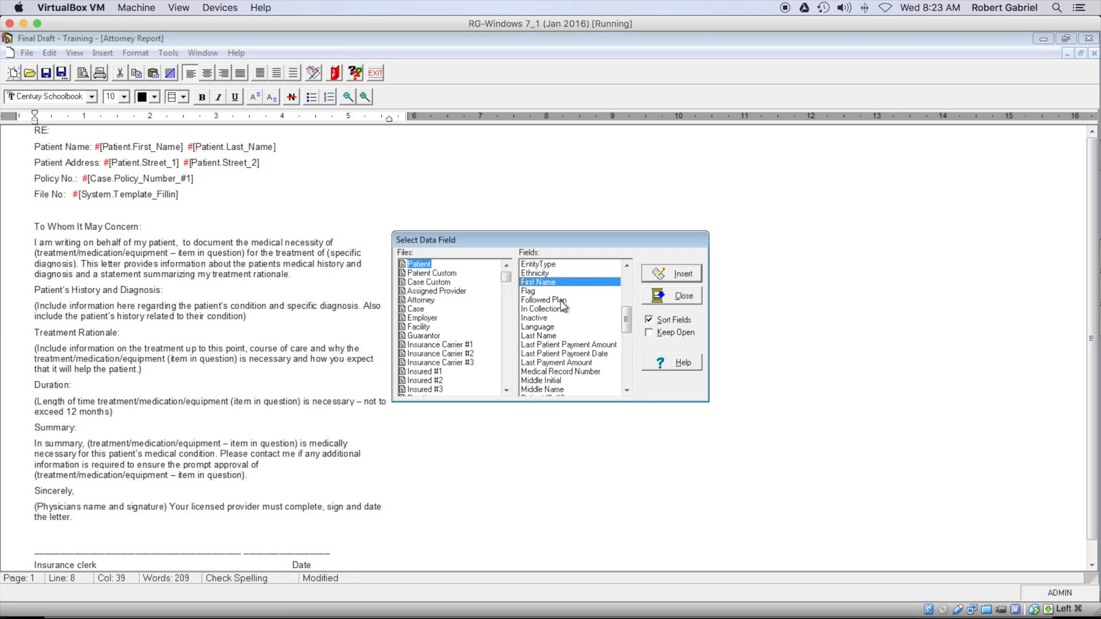
pyautogui.click(668, 275)
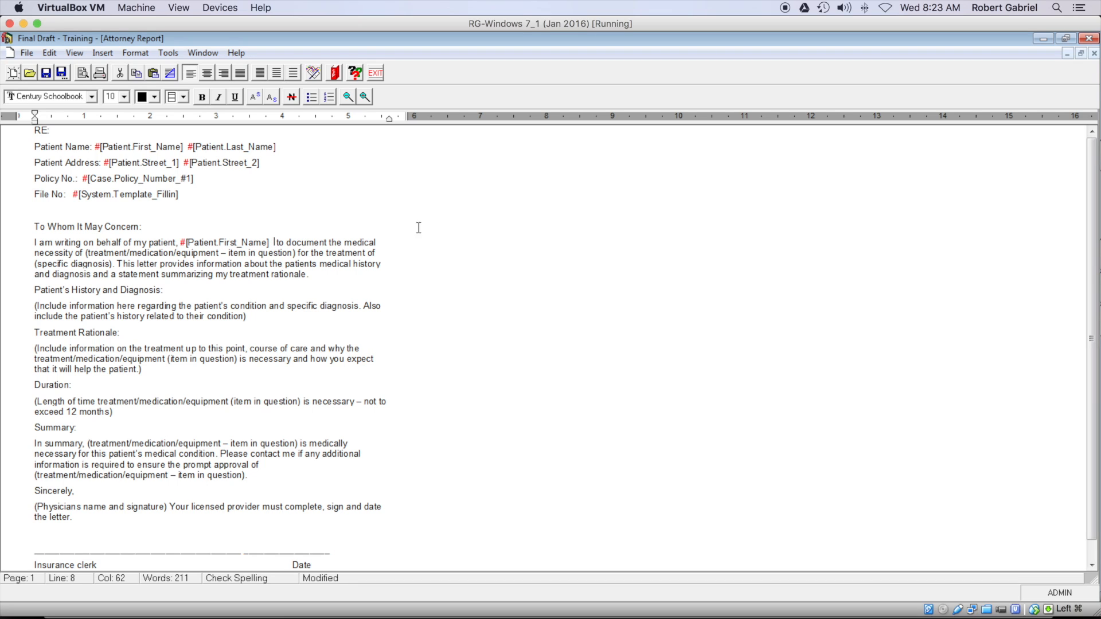
# Step: Insert the #[Patient.Last_Name] merge field right after the first-name field
pyautogui.click(102, 52)
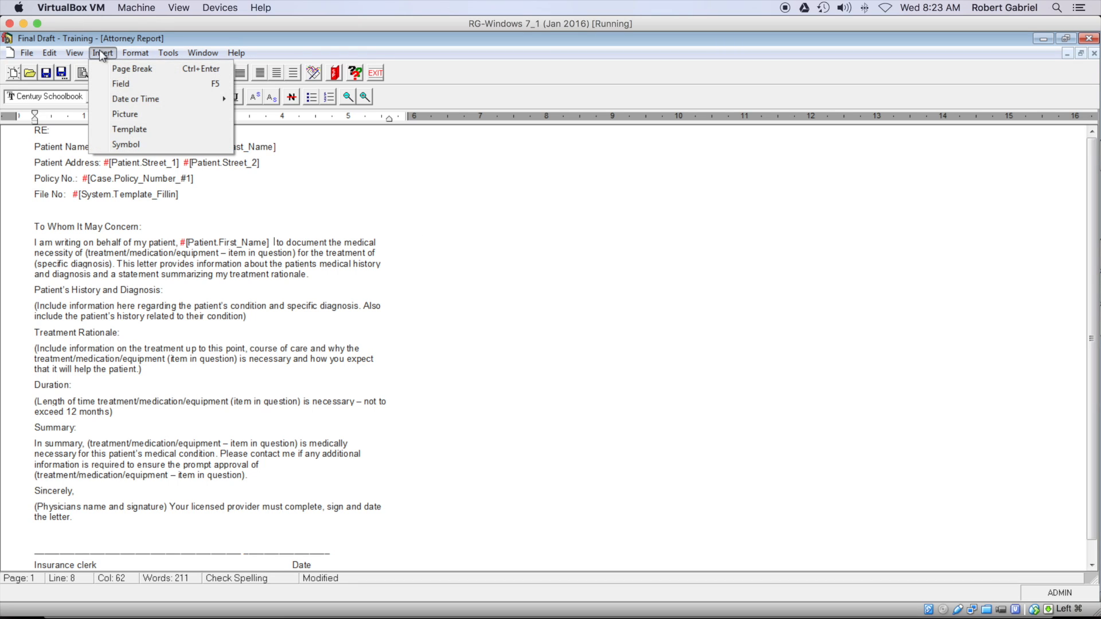
pyautogui.click(122, 85)
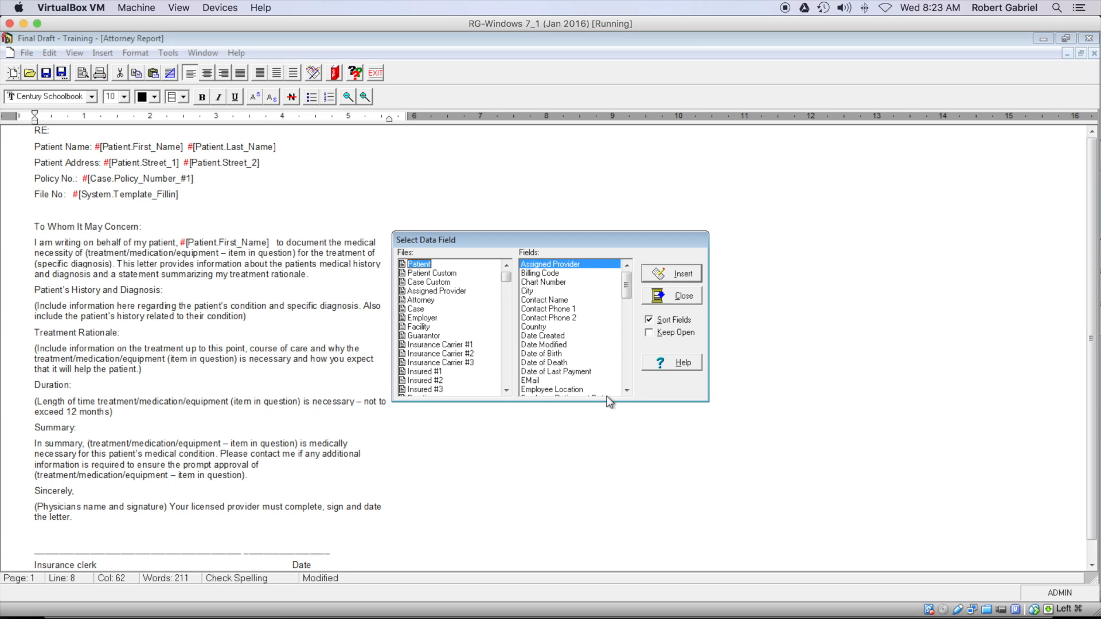
pyautogui.click(626, 390)
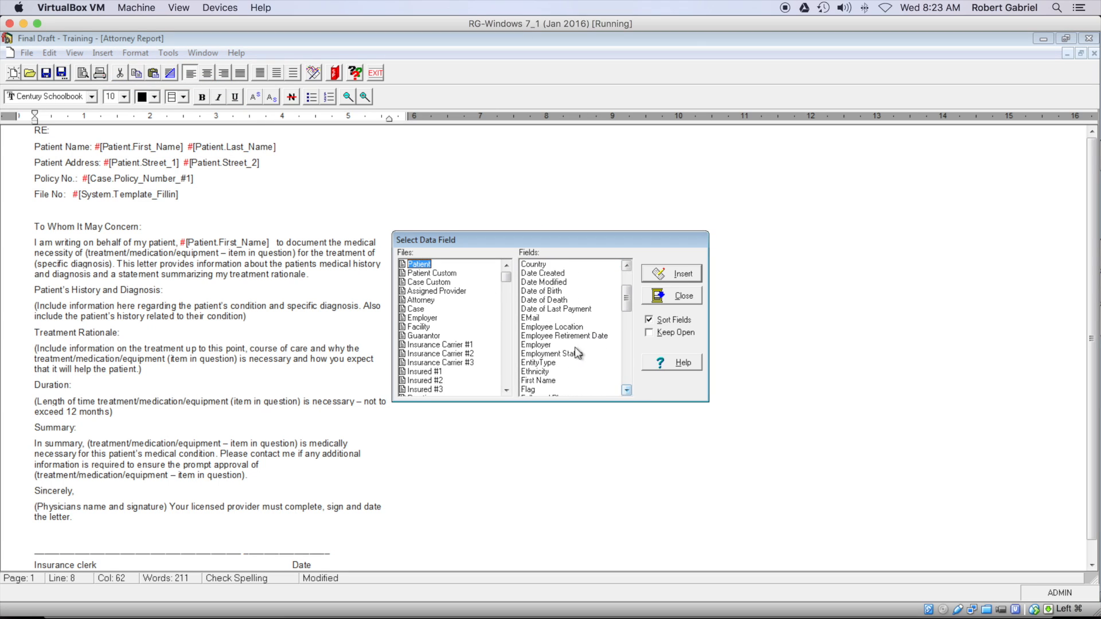
pyautogui.click(569, 345)
pyautogui.click(574, 380)
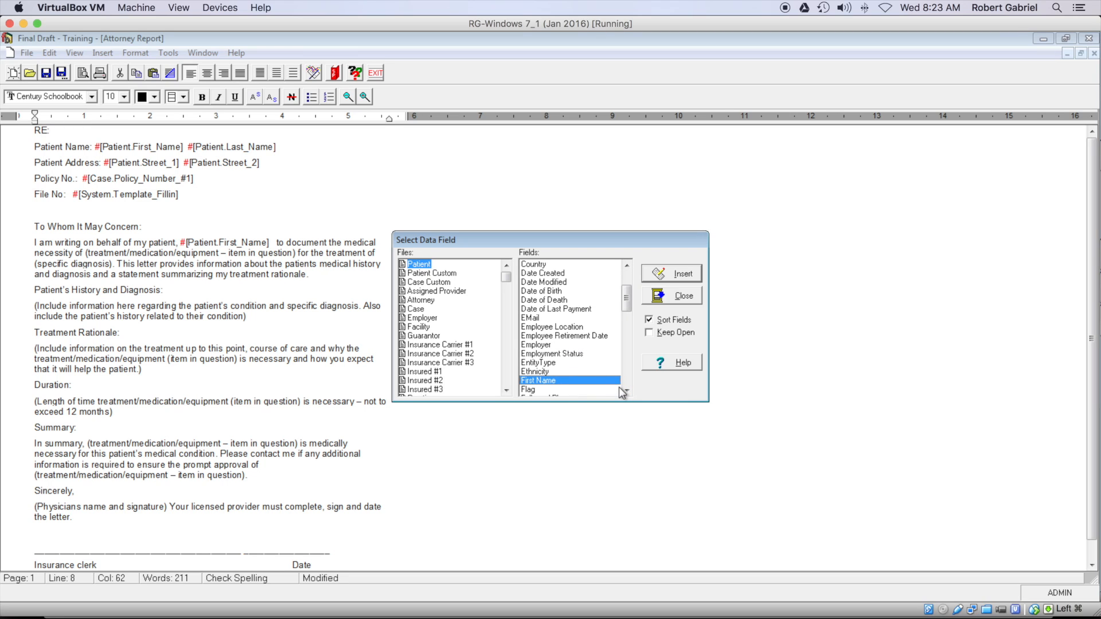
pyautogui.moveTo(617, 390); pyautogui.dragTo(620, 406)
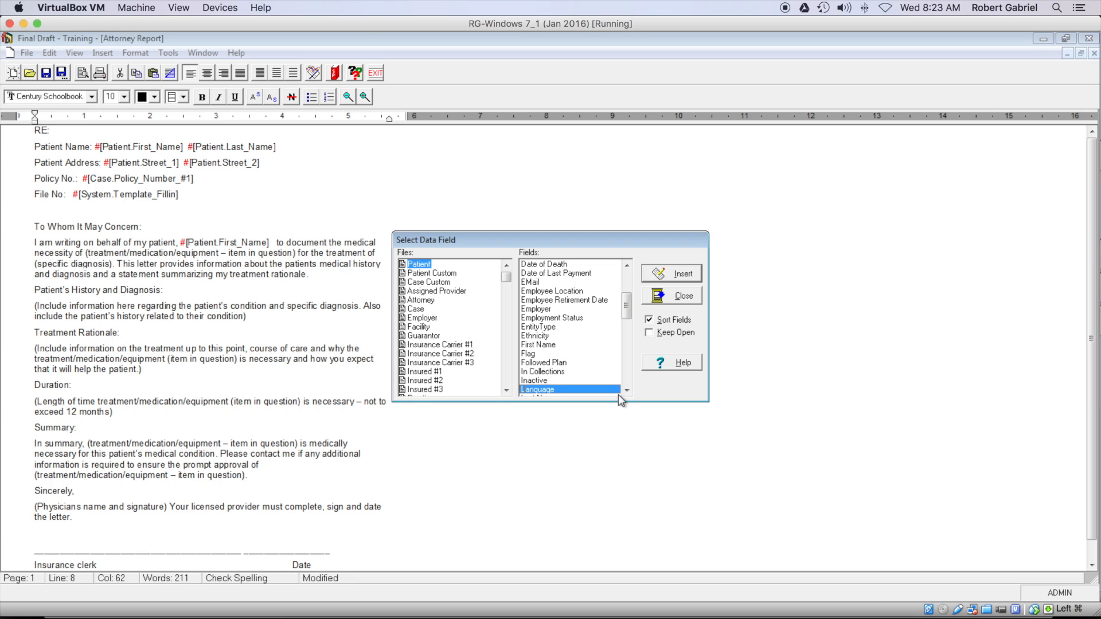
pyautogui.click(627, 391)
pyautogui.click(626, 392)
pyautogui.click(626, 392)
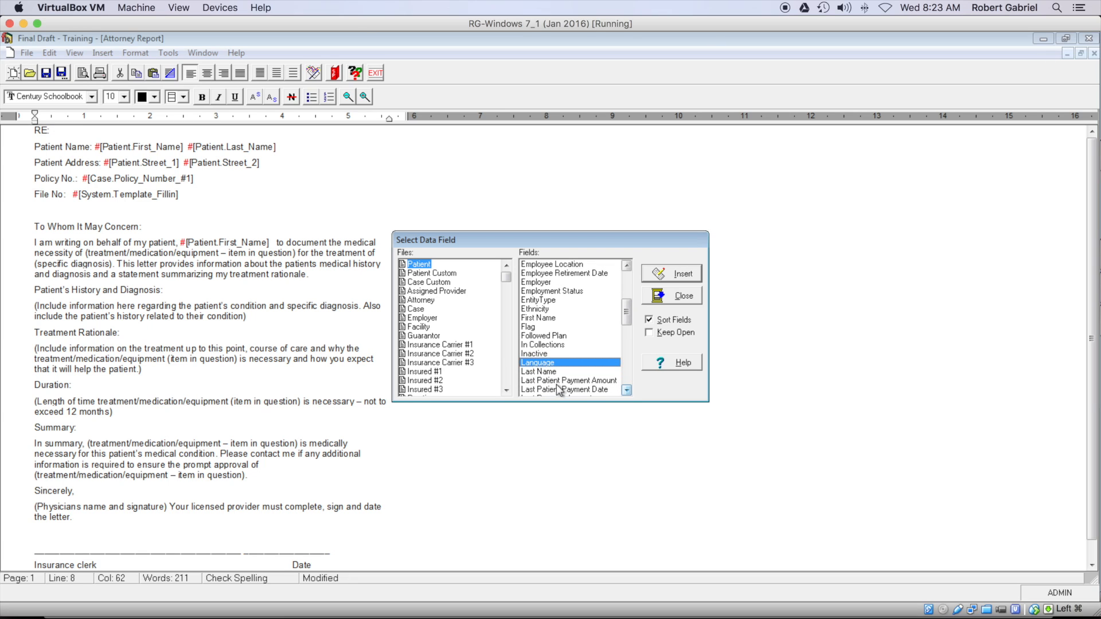
pyautogui.click(550, 373)
pyautogui.click(671, 274)
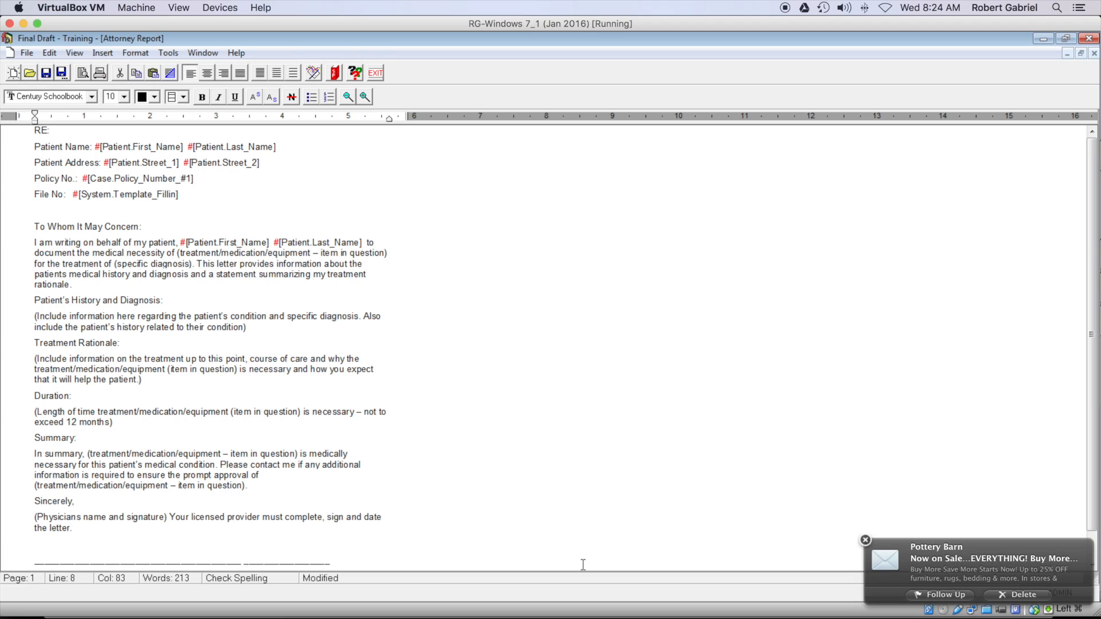
pyautogui.click(866, 541)
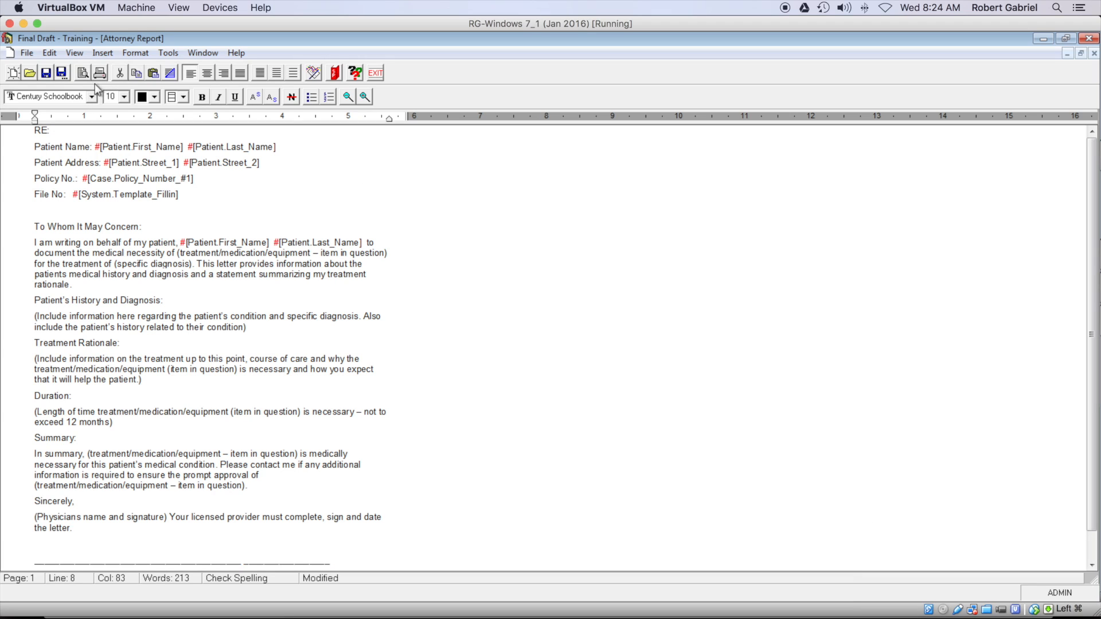
# Step: Save the letter as template LettertoLawyer, titled Attorney Report, subject Attorney Confirmation Letter
pyautogui.click(61, 73)
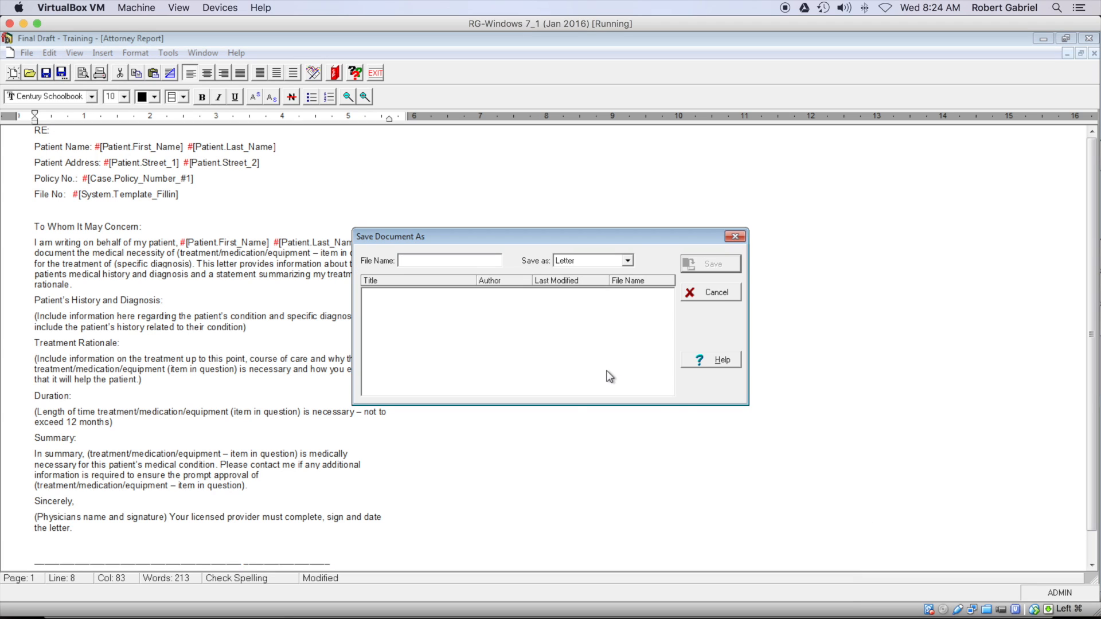
pyautogui.click(628, 261)
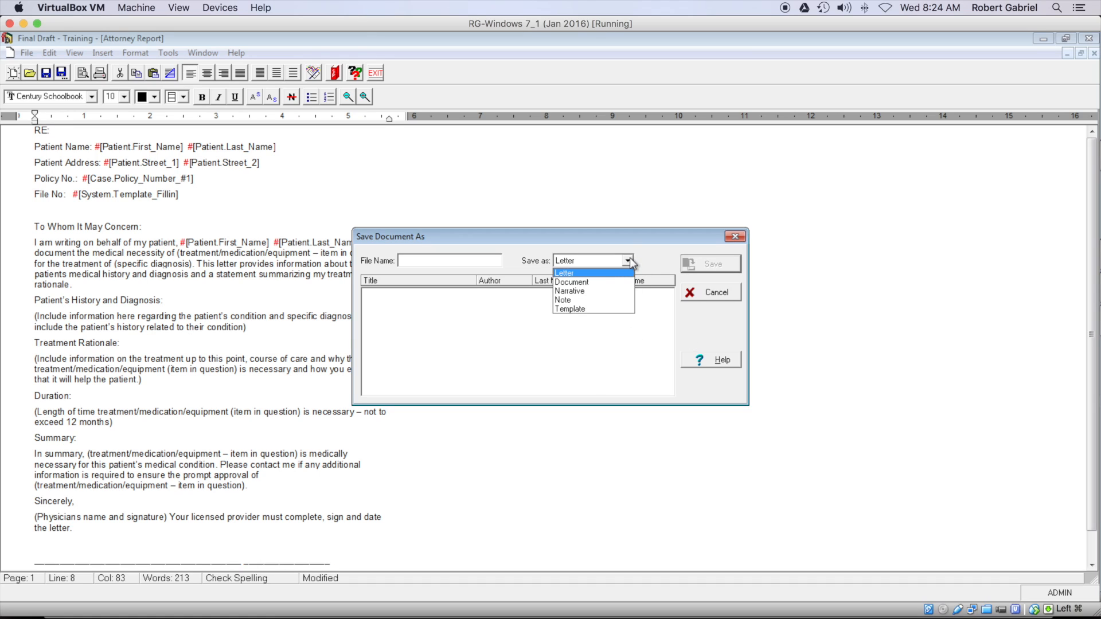
pyautogui.click(577, 308)
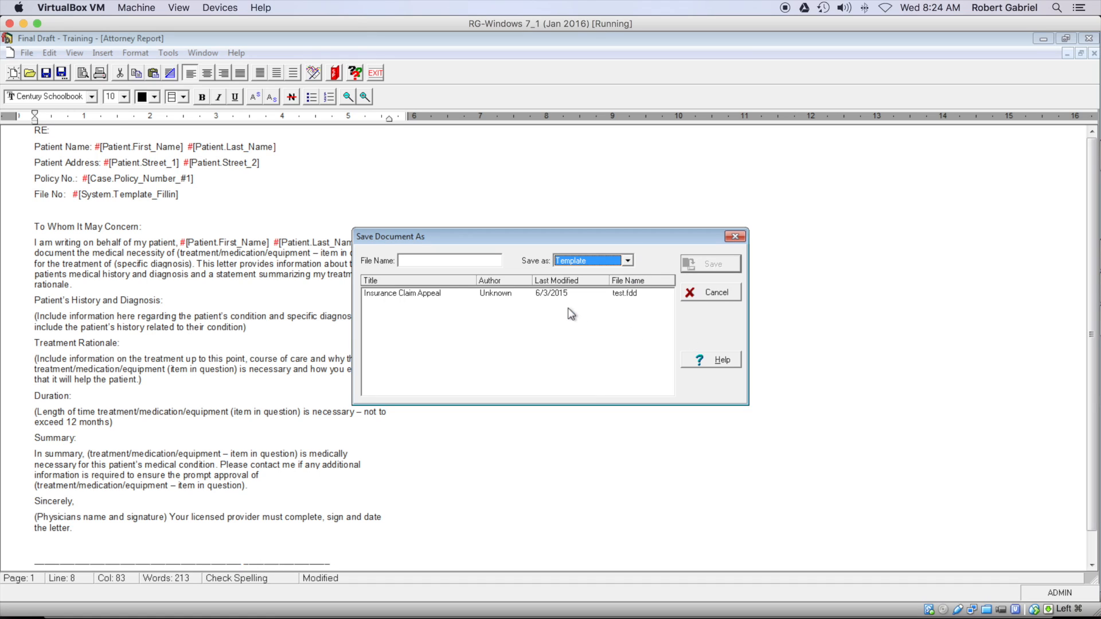
pyautogui.click(429, 261)
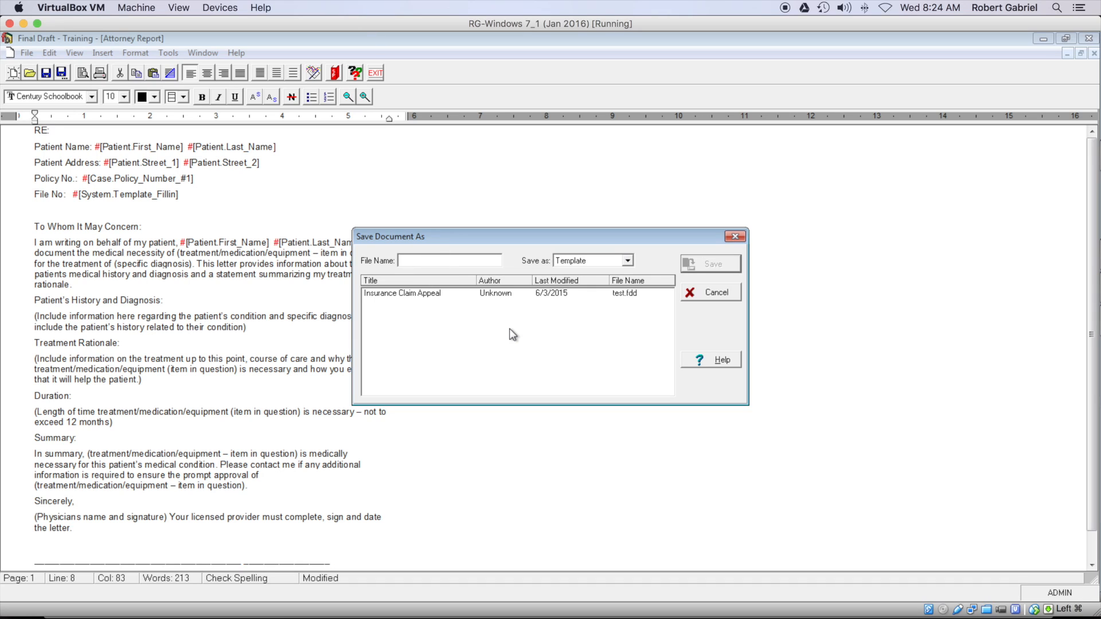
pyautogui.write('LettercoLawyer')
pyautogui.click(701, 263)
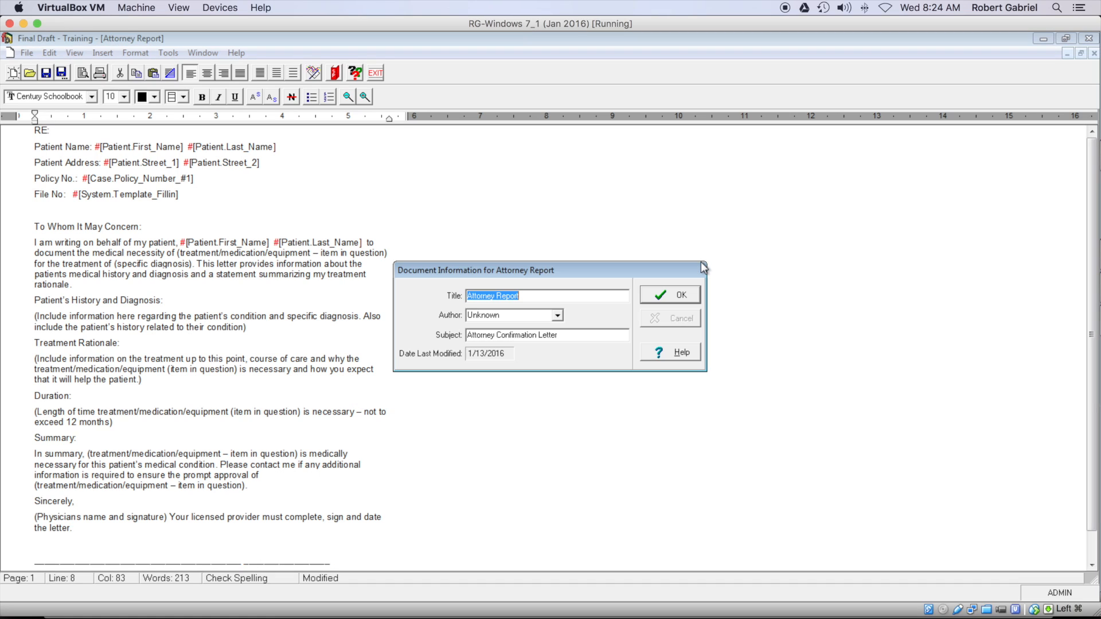
pyautogui.click(683, 295)
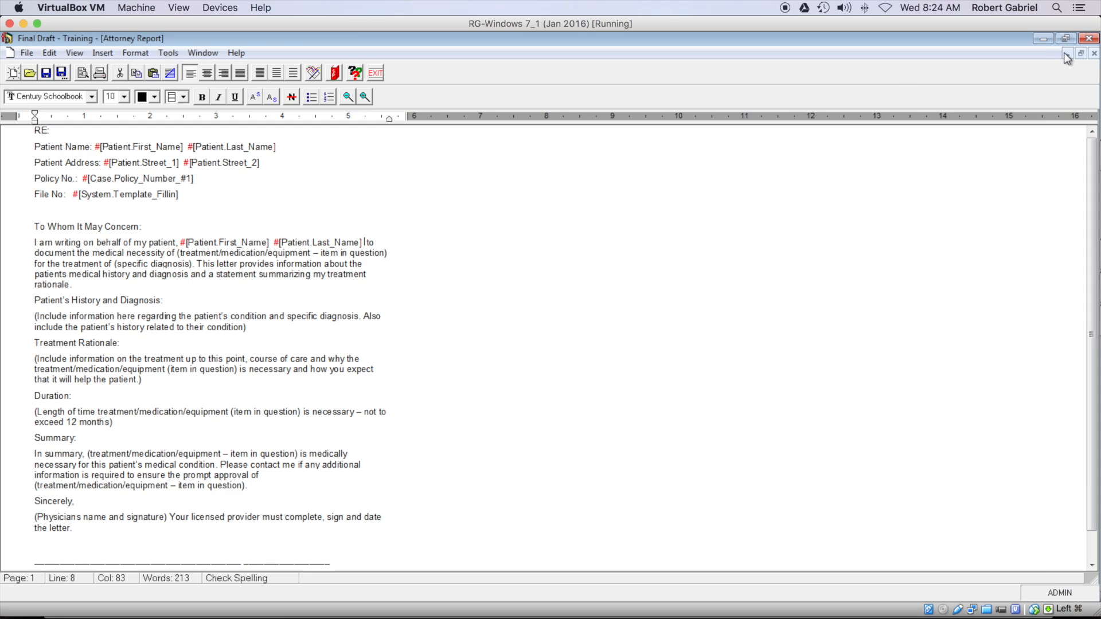
# Step: Close the Attorney Report and patient letter, then start a new blank document maximized
pyautogui.click(1094, 53)
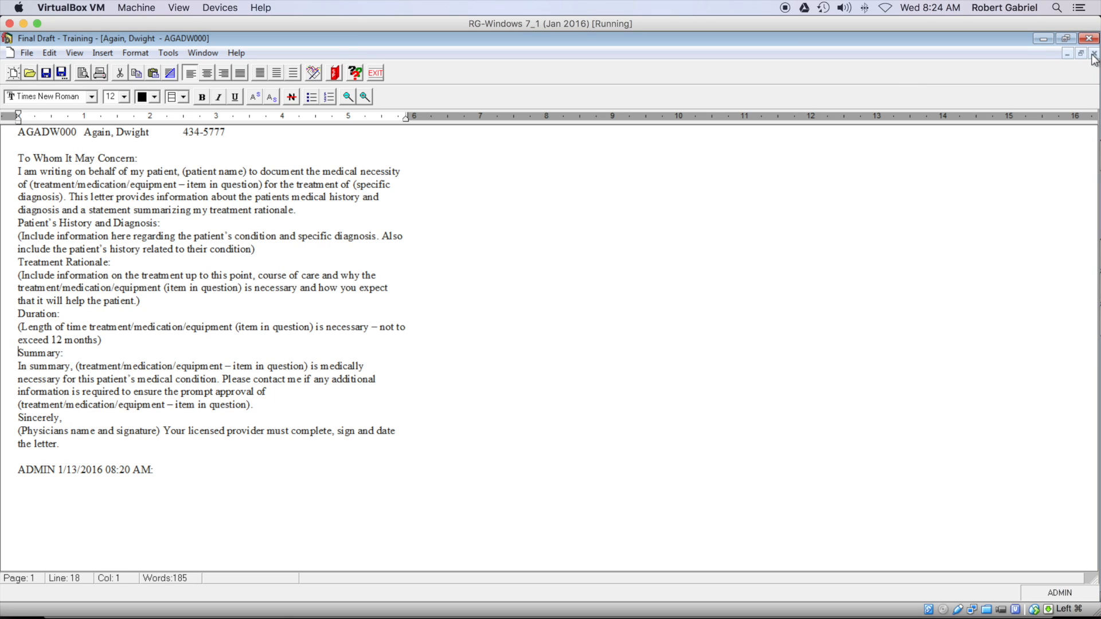
pyautogui.click(1093, 54)
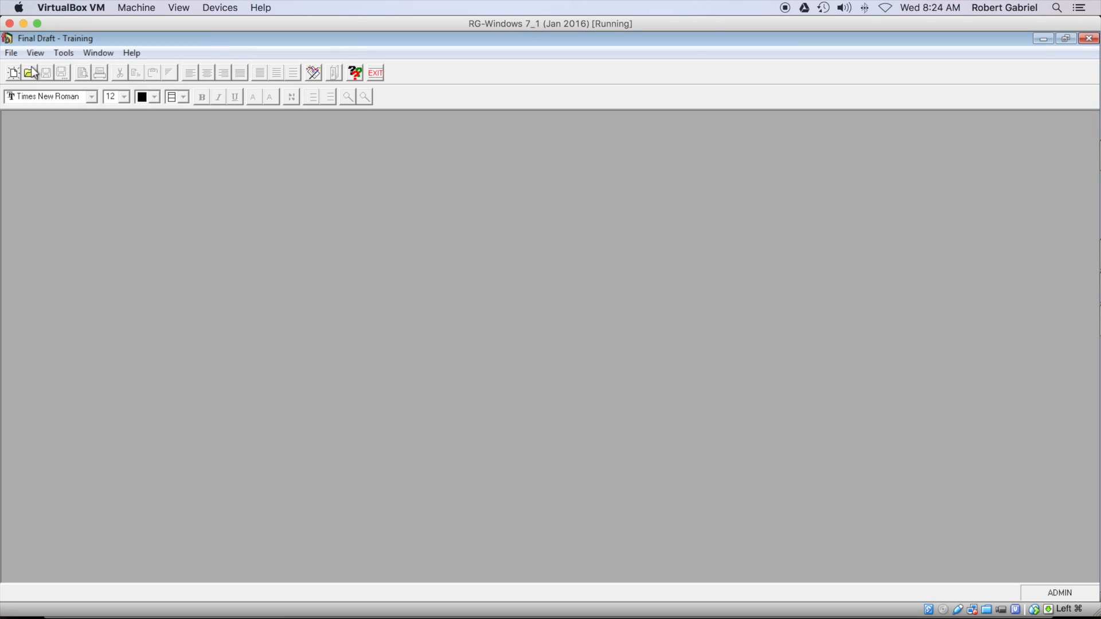
pyautogui.click(13, 72)
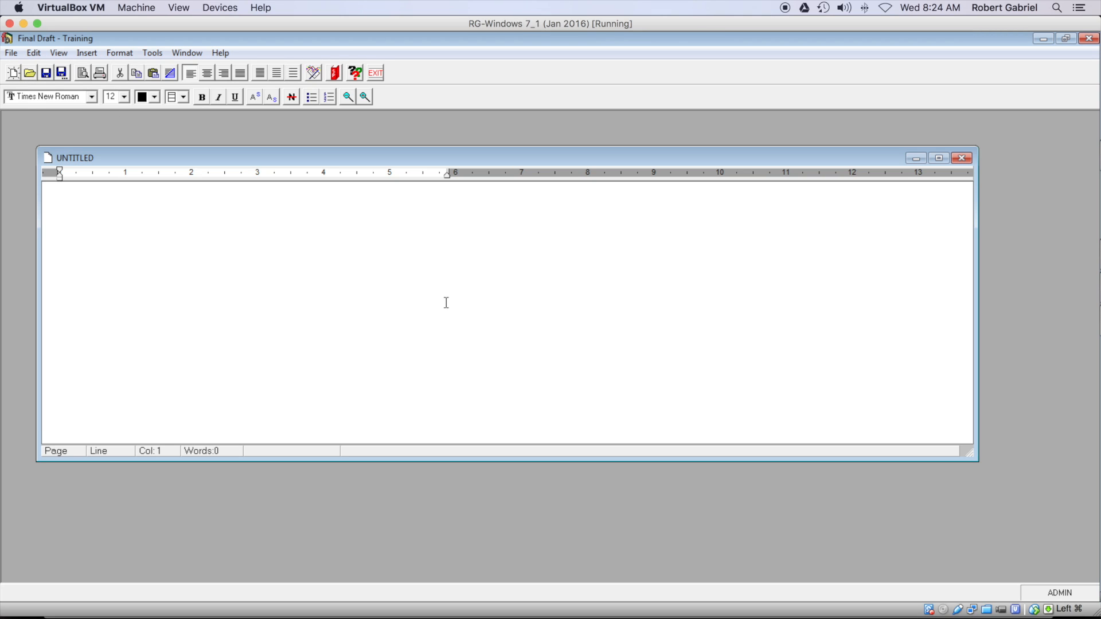
pyautogui.click(939, 157)
# Step: Insert the Attorney Report template for the first patient's case 17, Back Pain
pyautogui.click(107, 54)
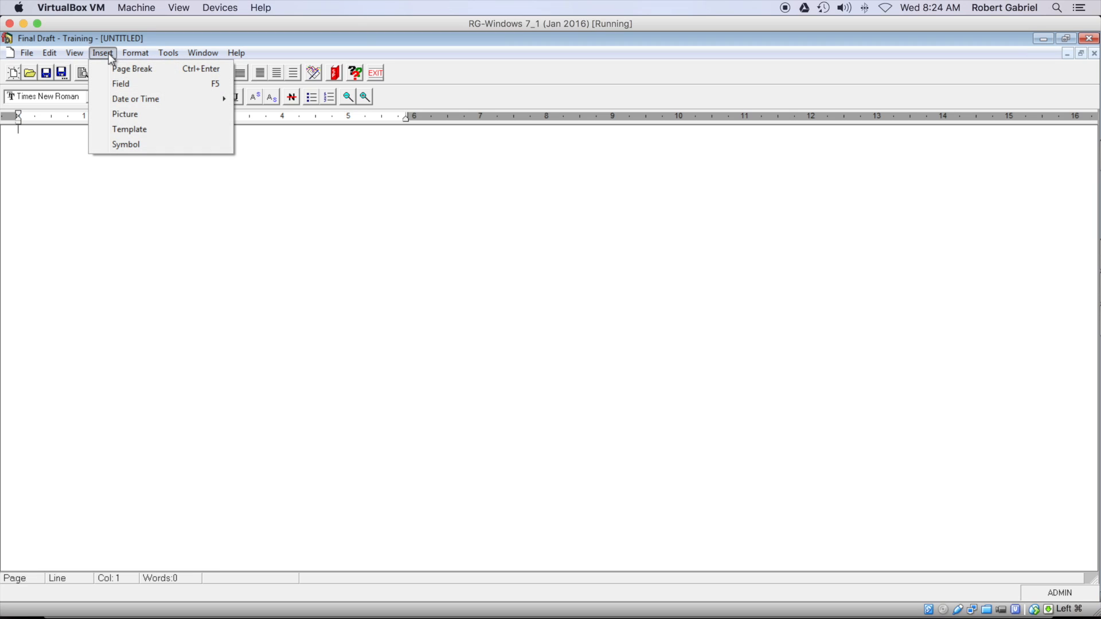
pyautogui.click(122, 134)
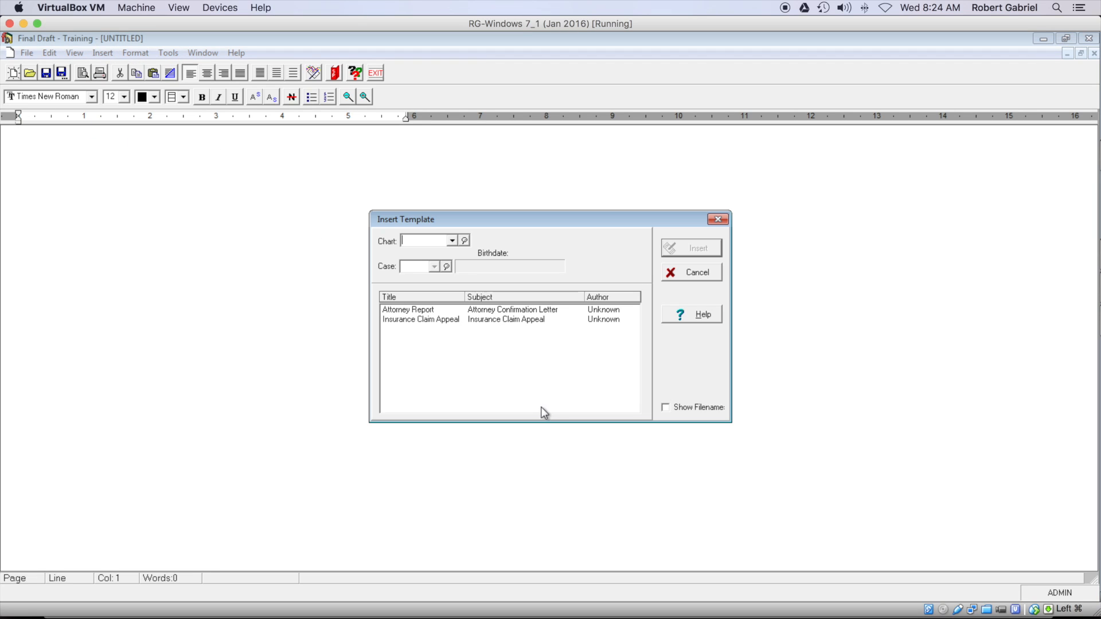
pyautogui.click(417, 311)
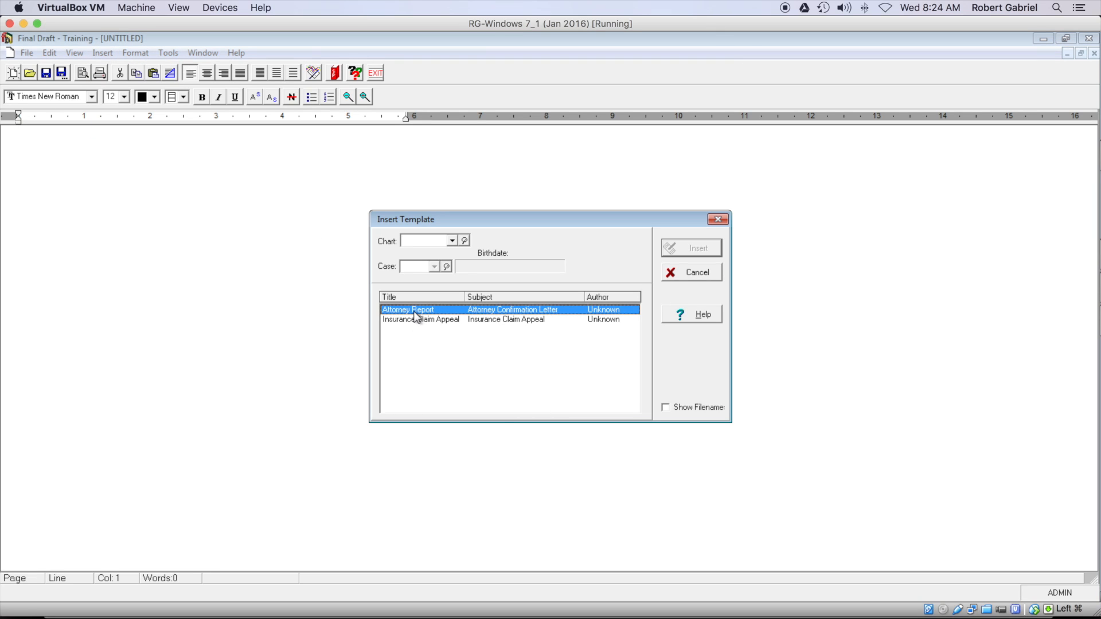
pyautogui.click(450, 240)
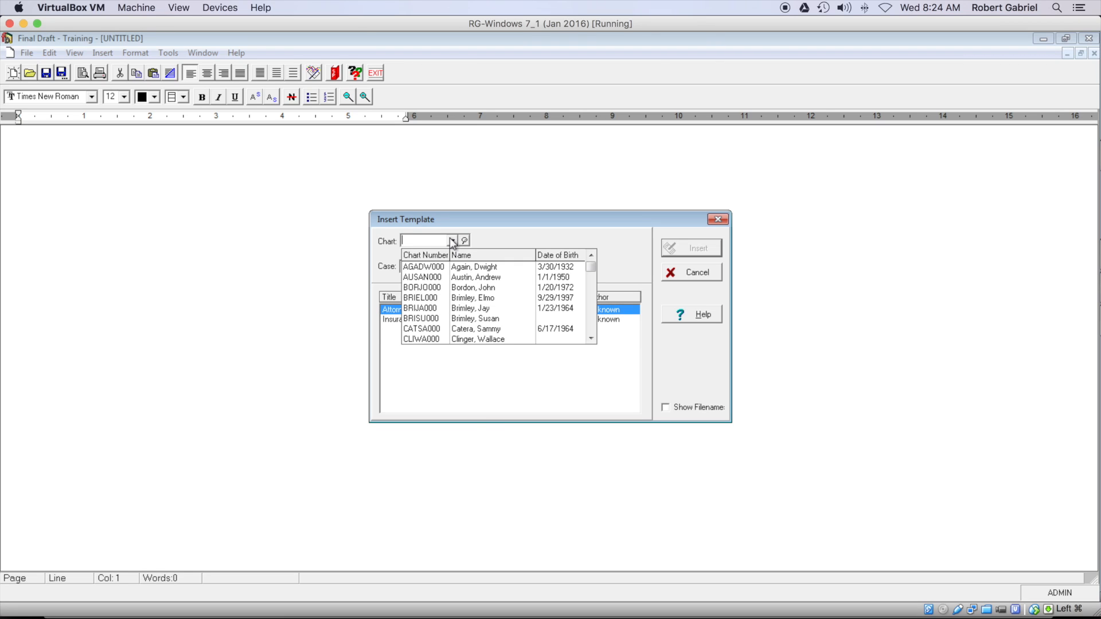
pyautogui.click(439, 267)
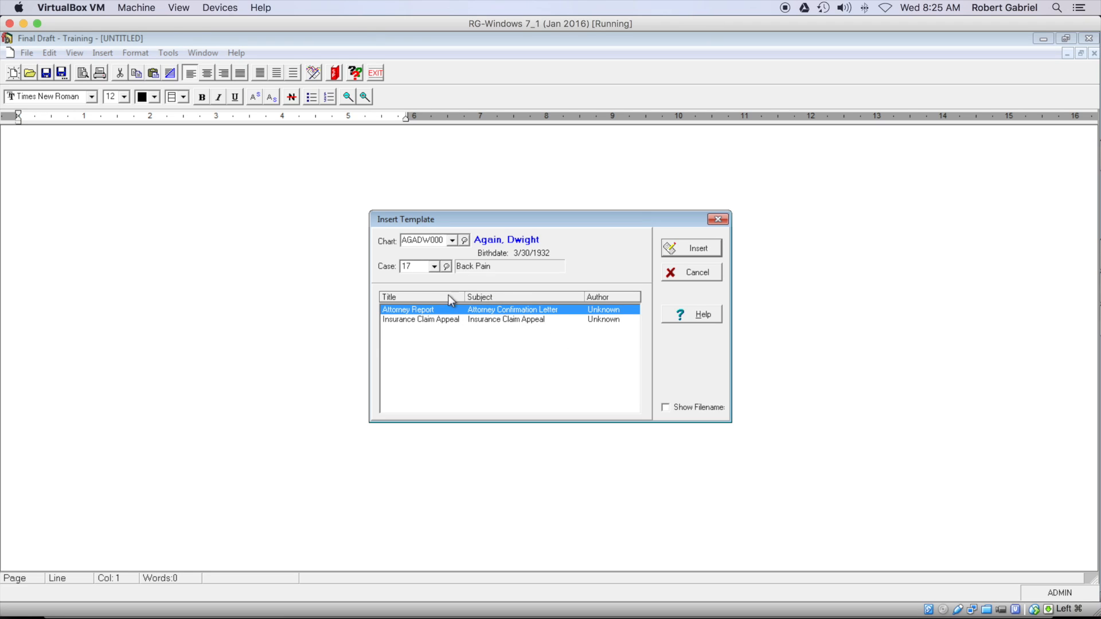
pyautogui.click(434, 267)
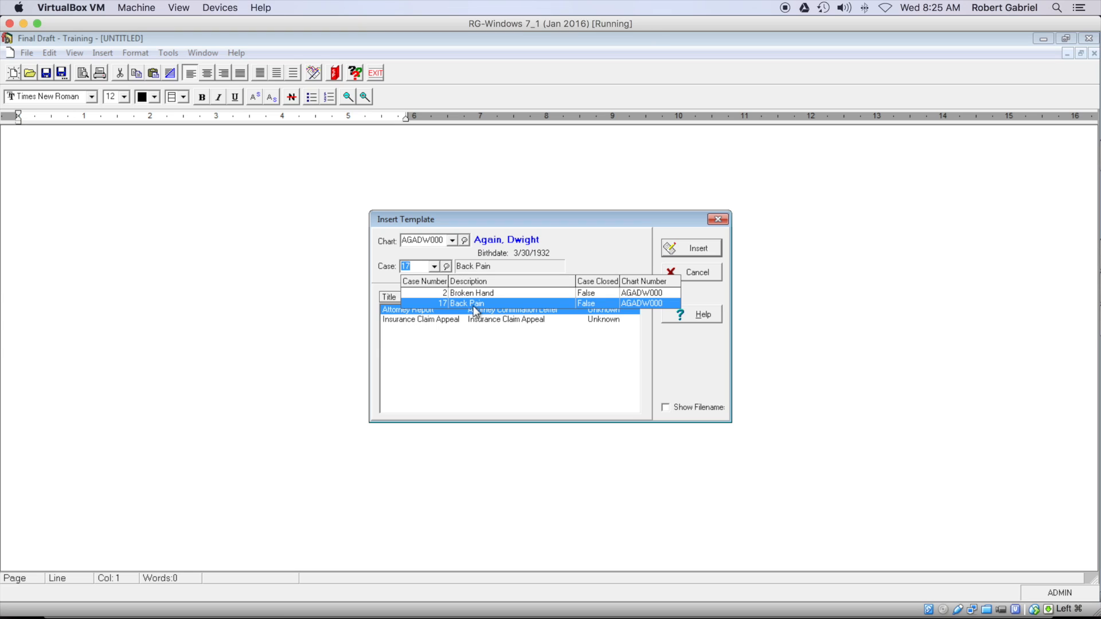
pyautogui.click(491, 305)
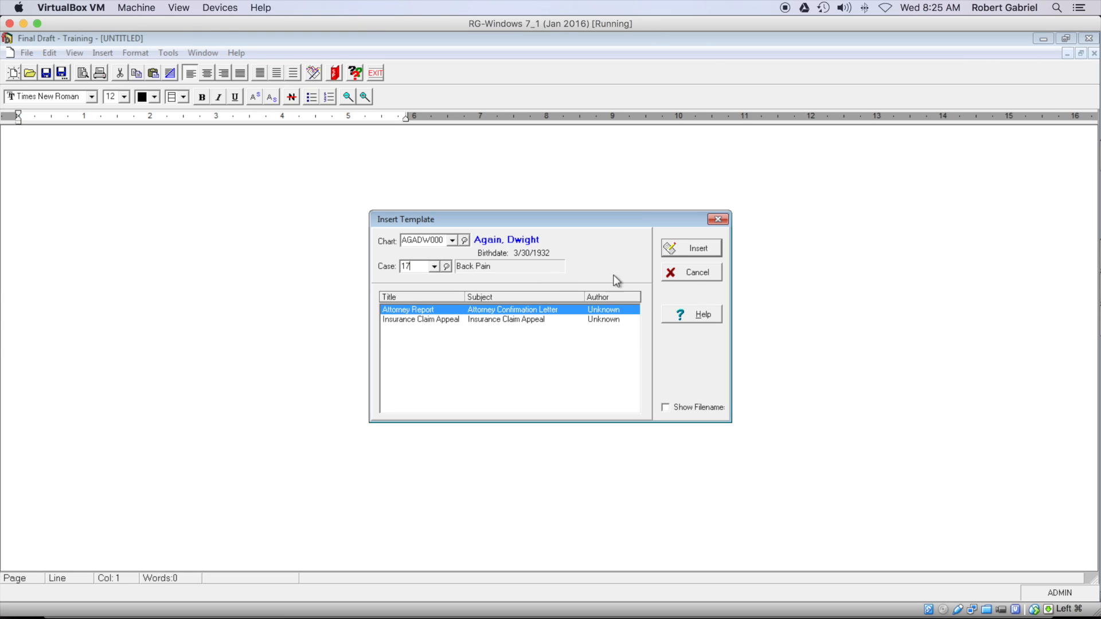
pyautogui.click(701, 253)
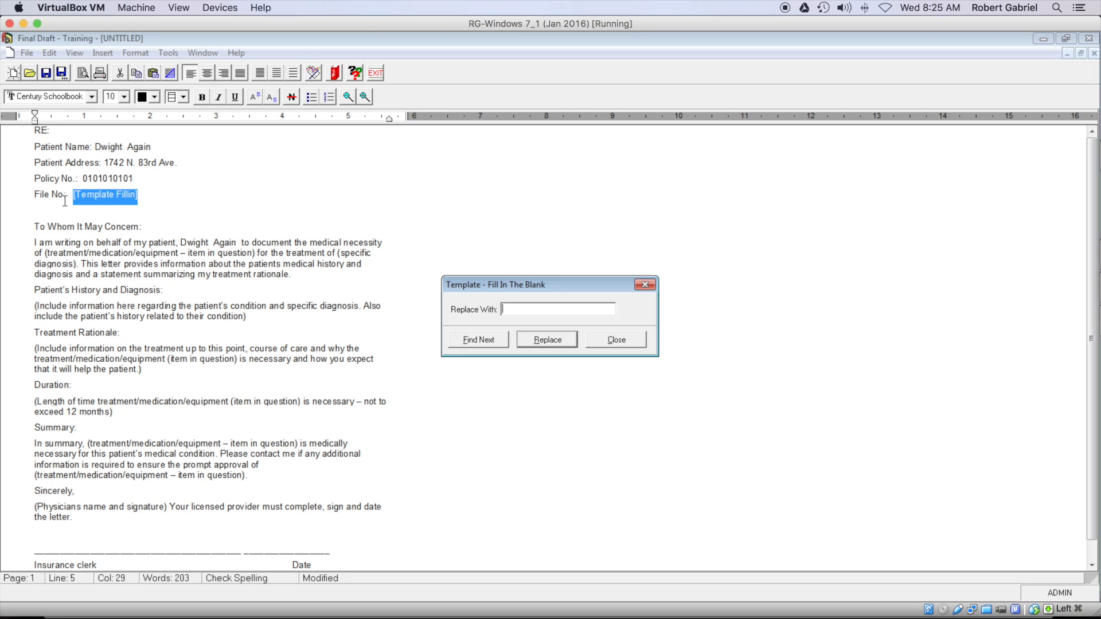
# Step: Replace the File No. blank with 12345 and acknowledge the all-blanks-filled notice
pyautogui.write('Wal')
pyautogui.press('BackSpace')
pyautogui.press('BackSpace')
pyautogui.write('12345')
pyautogui.click(537, 340)
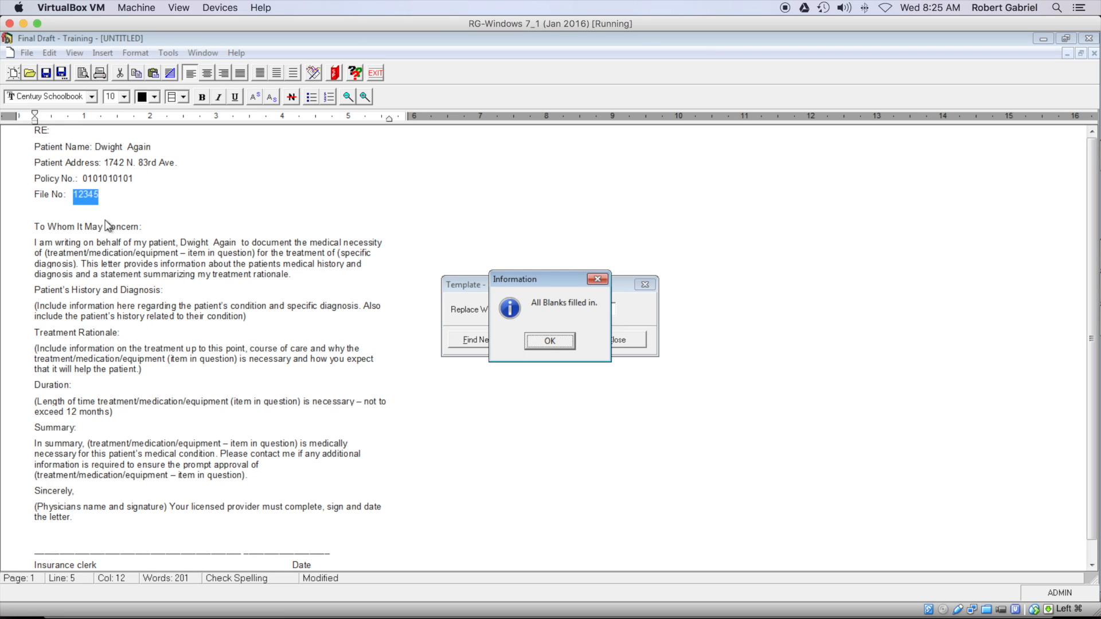
pyautogui.click(550, 342)
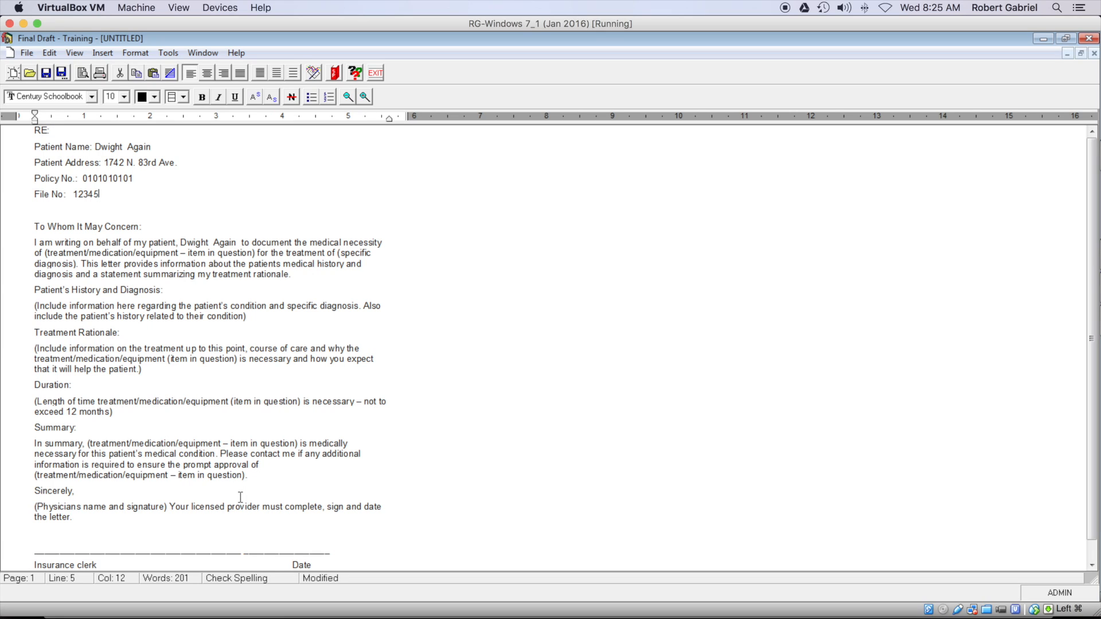
pyautogui.scroll(-1, 1092, 333)
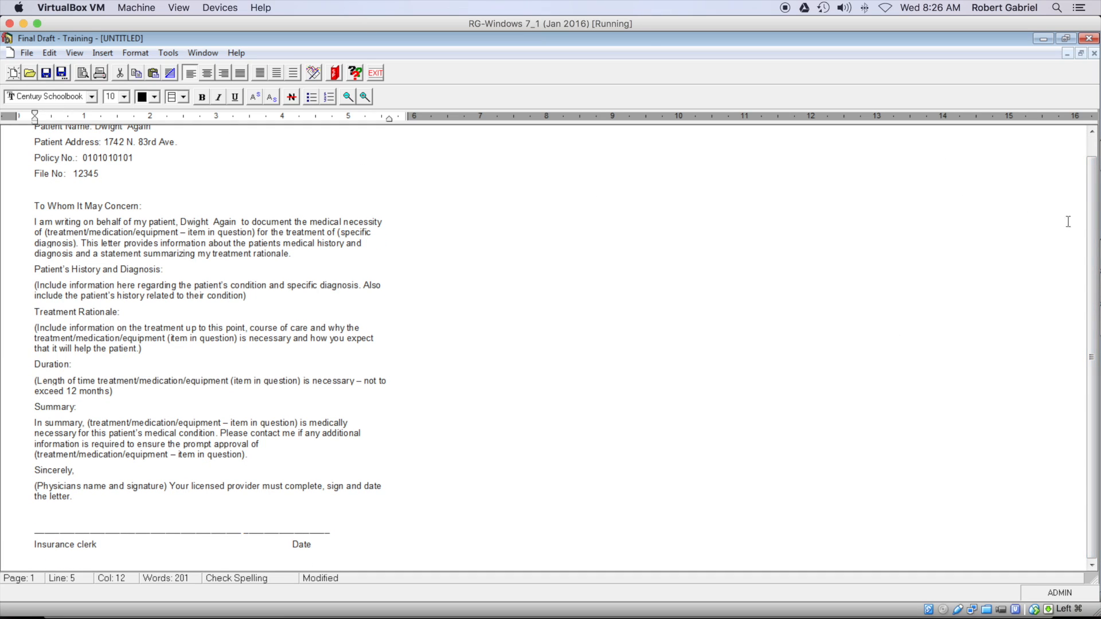
pyautogui.scroll(1, 1094, 164)
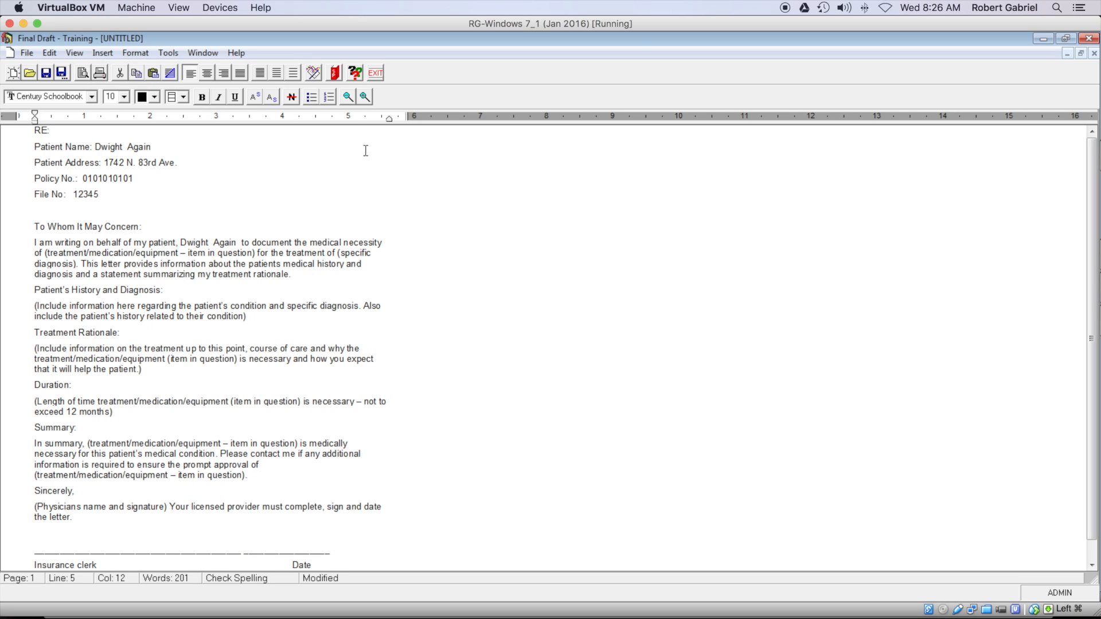
# Step: Start a Letter Wizard merge with the Attorney Report template from File Type Templates
pyautogui.click(315, 73)
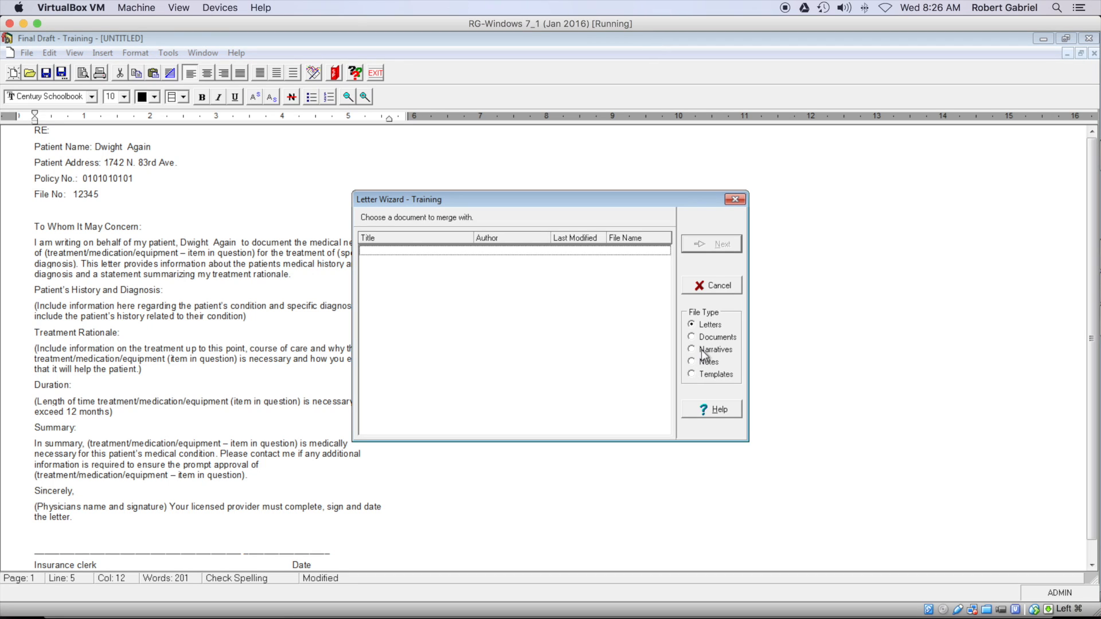
pyautogui.click(711, 374)
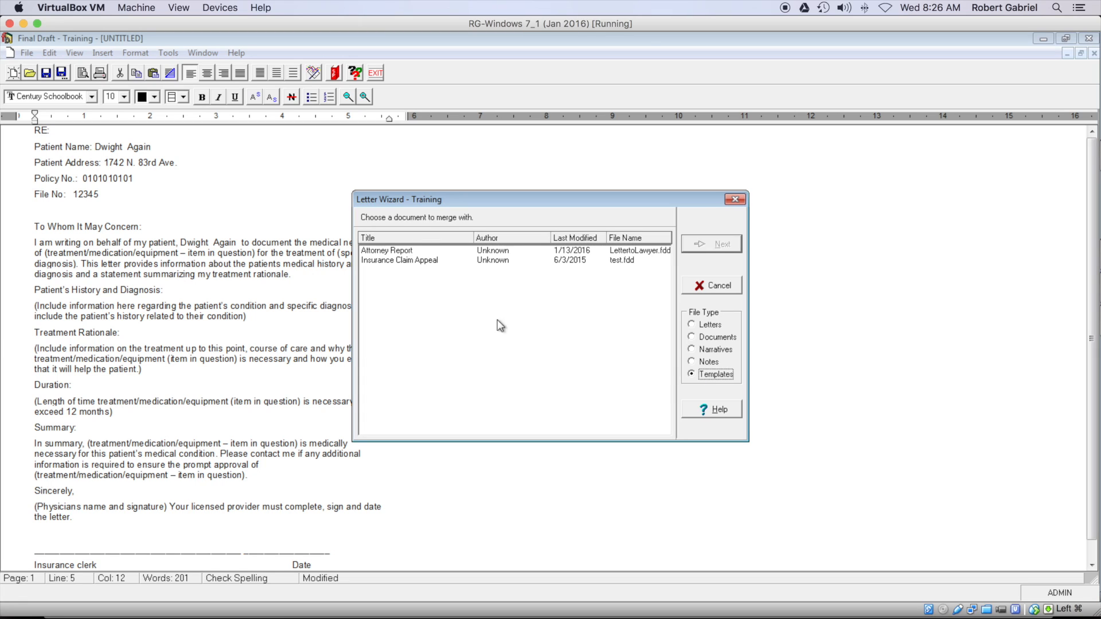
pyautogui.click(415, 250)
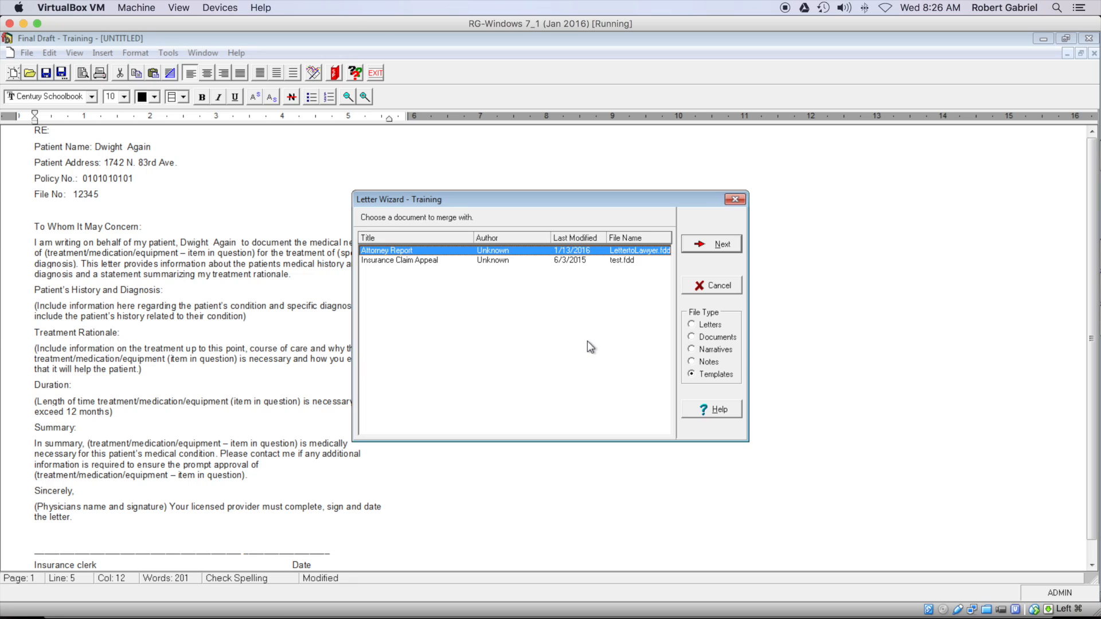
pyautogui.click(701, 246)
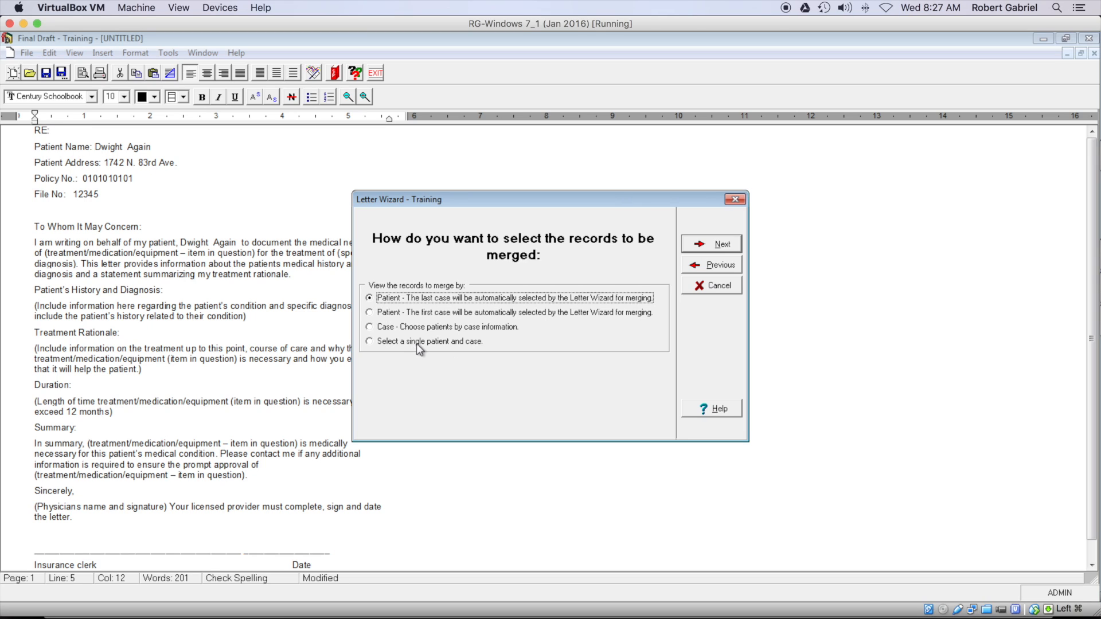
# Step: Open the patient list and try a Billing Code filter, then cancel it
pyautogui.click(721, 245)
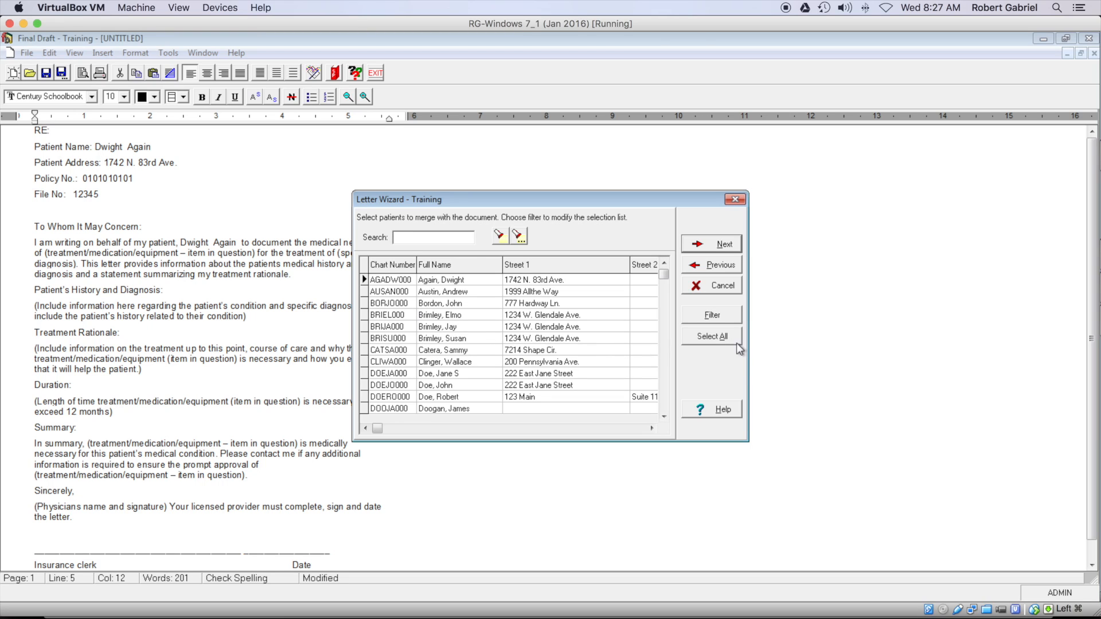
pyautogui.click(728, 318)
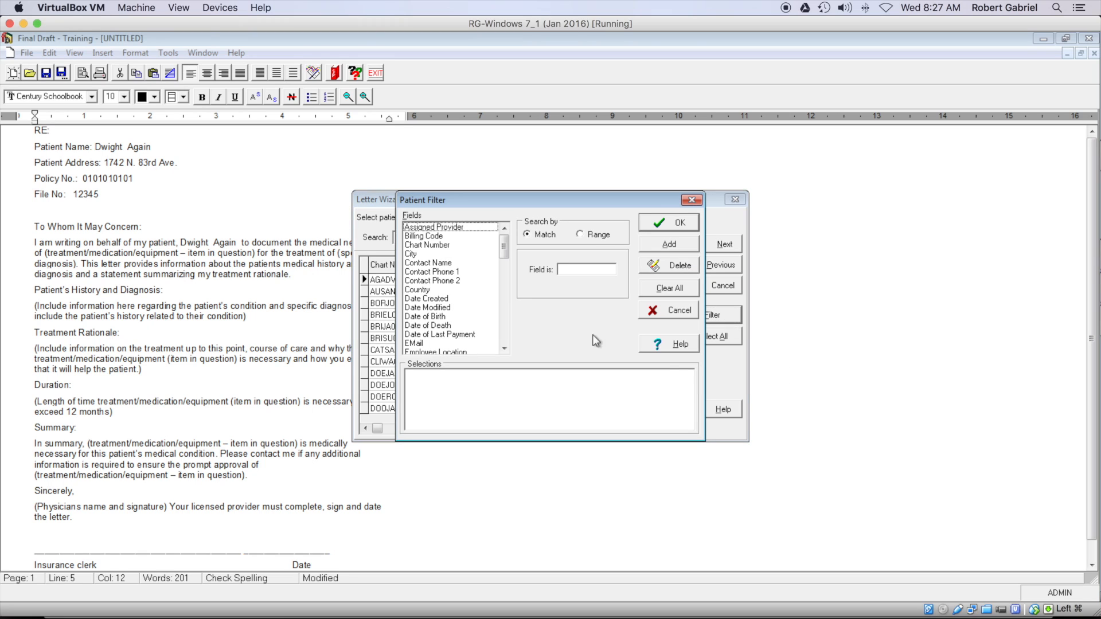
pyautogui.click(438, 236)
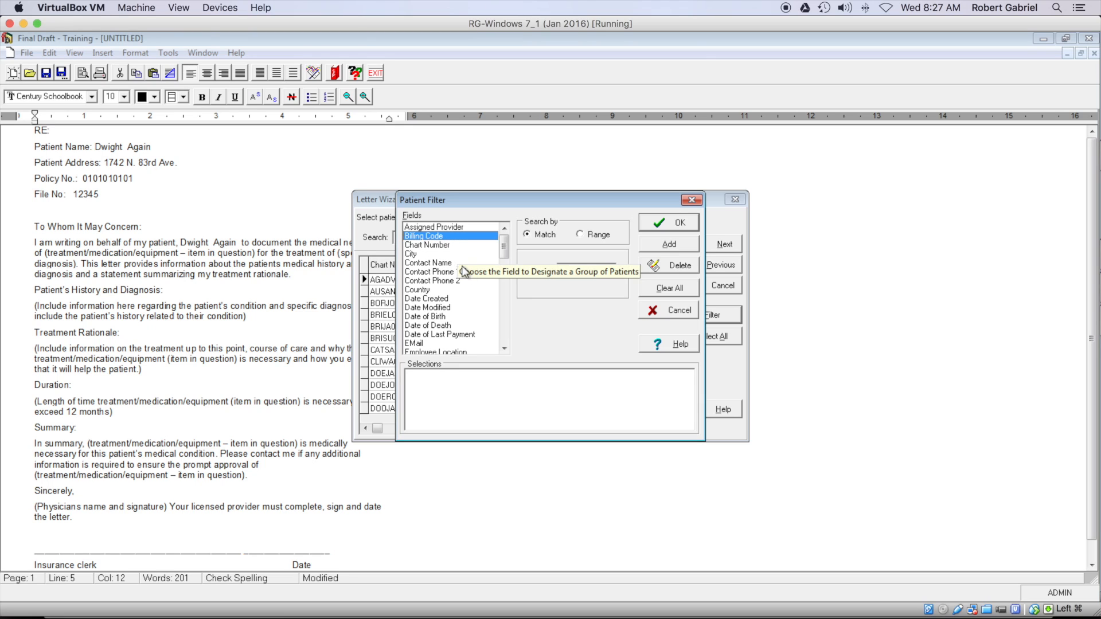
pyautogui.moveTo(510, 255)
pyautogui.mouseDown()
pyautogui.moveTo(509, 274)
pyautogui.moveTo(509, 254)
pyautogui.mouseUp()
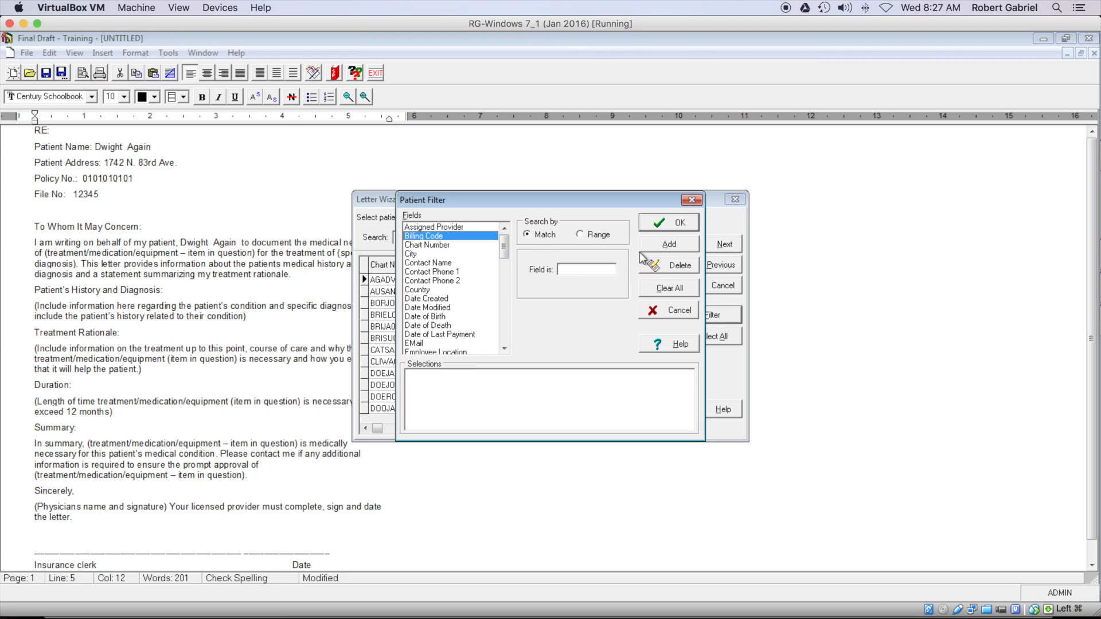
pyautogui.click(676, 320)
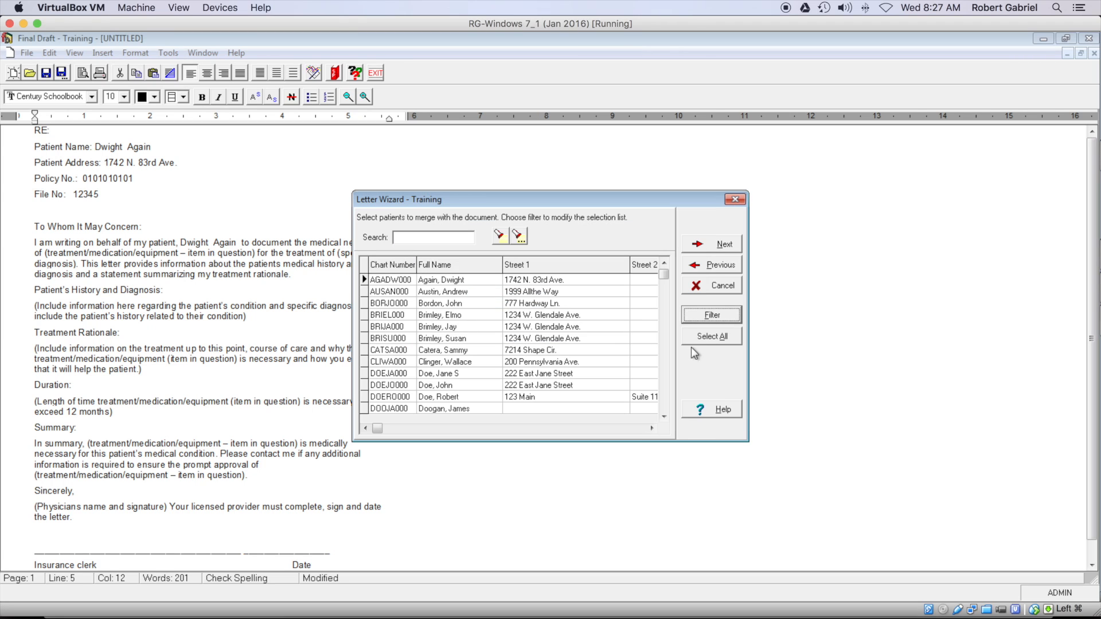
# Step: Select the first eleven patient rows as merge recipients and continue to the summary
pyautogui.click(461, 282)
pyautogui.click(522, 342)
pyautogui.click(498, 317)
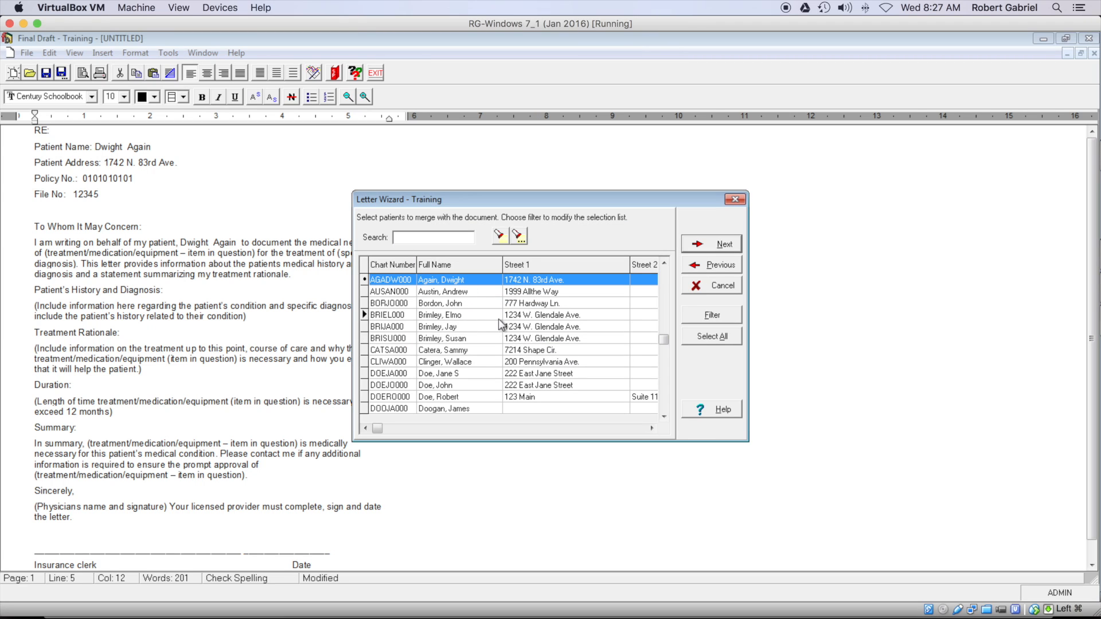
pyautogui.keyDown('shift'); pyautogui.click(494, 400); pyautogui.keyUp('shift')
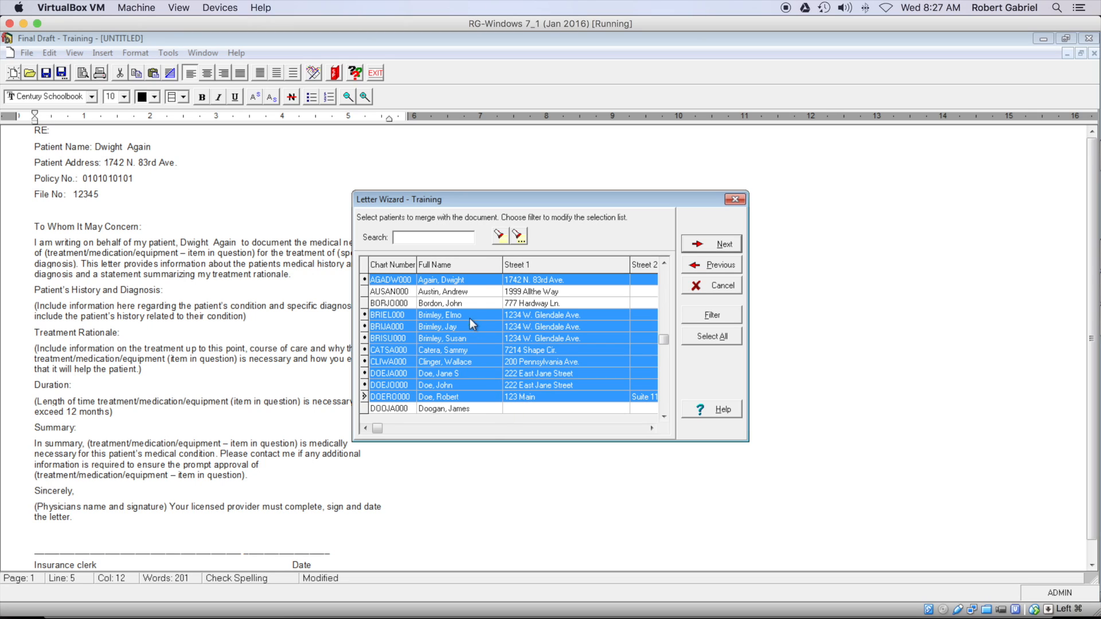
pyautogui.keyDown('ctrl'); pyautogui.click(458, 301); pyautogui.keyUp('ctrl')
pyautogui.keyDown('ctrl'); pyautogui.click(456, 291); pyautogui.keyUp('ctrl')
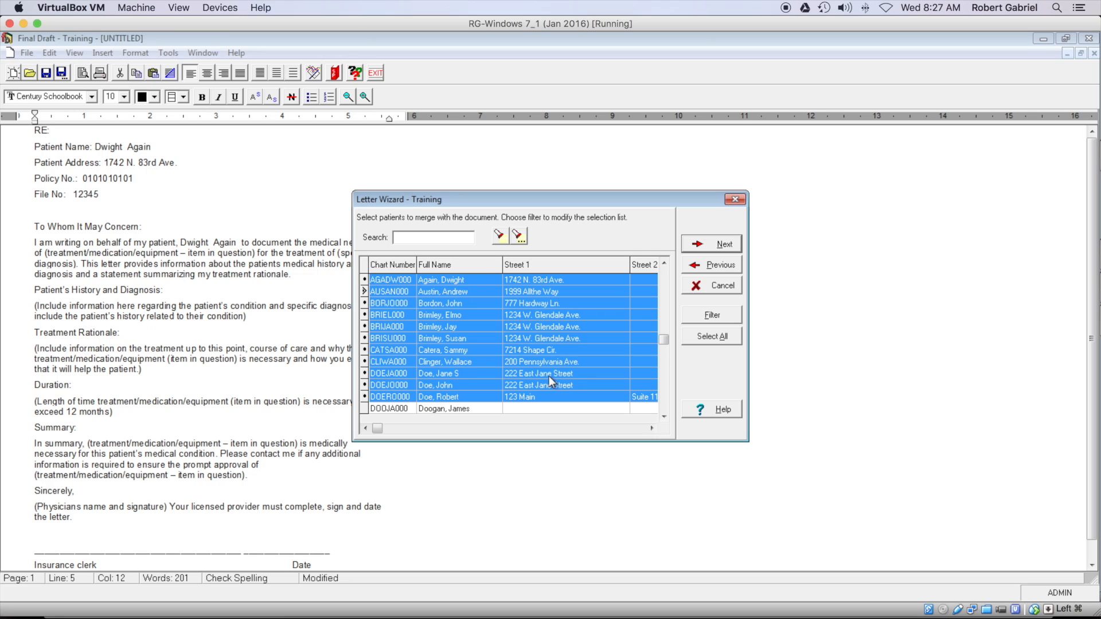
pyautogui.click(715, 244)
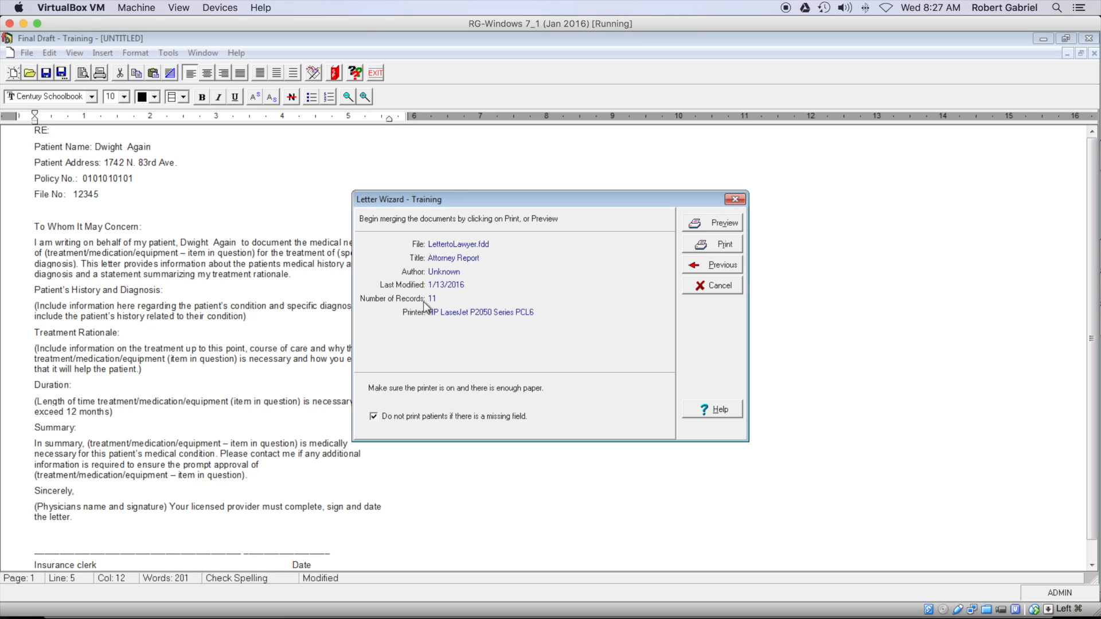
# Step: Preview the merged Attorney Report letters, 11 pages, one per patient
pyautogui.click(712, 222)
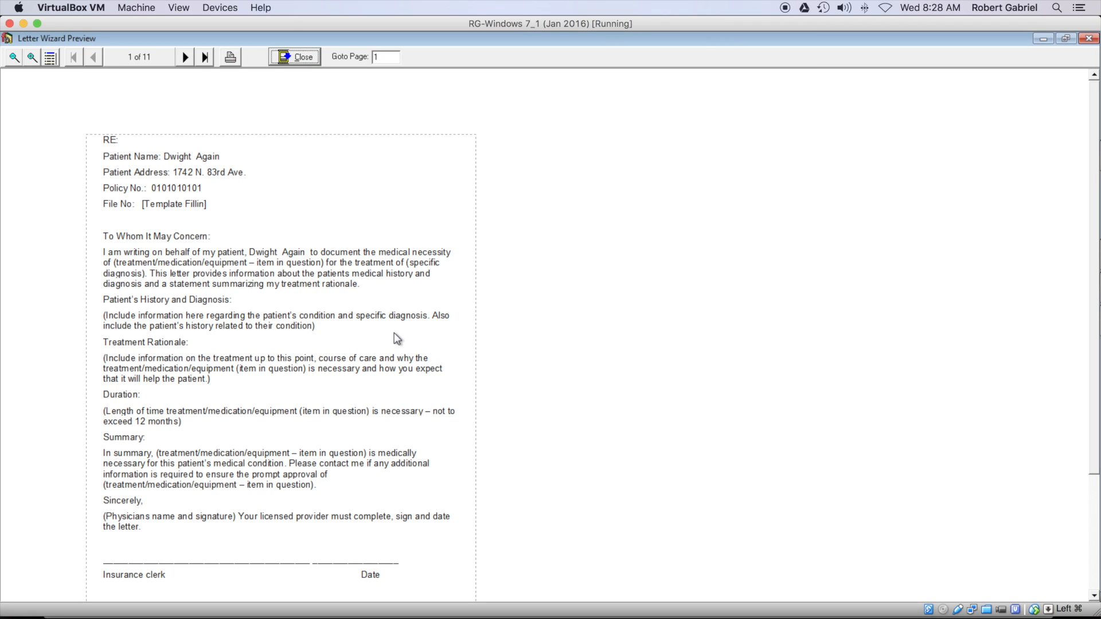
# Step: Page through the merged letters to page 8, then close the preview and Letter Wizard
pyautogui.click(185, 57)
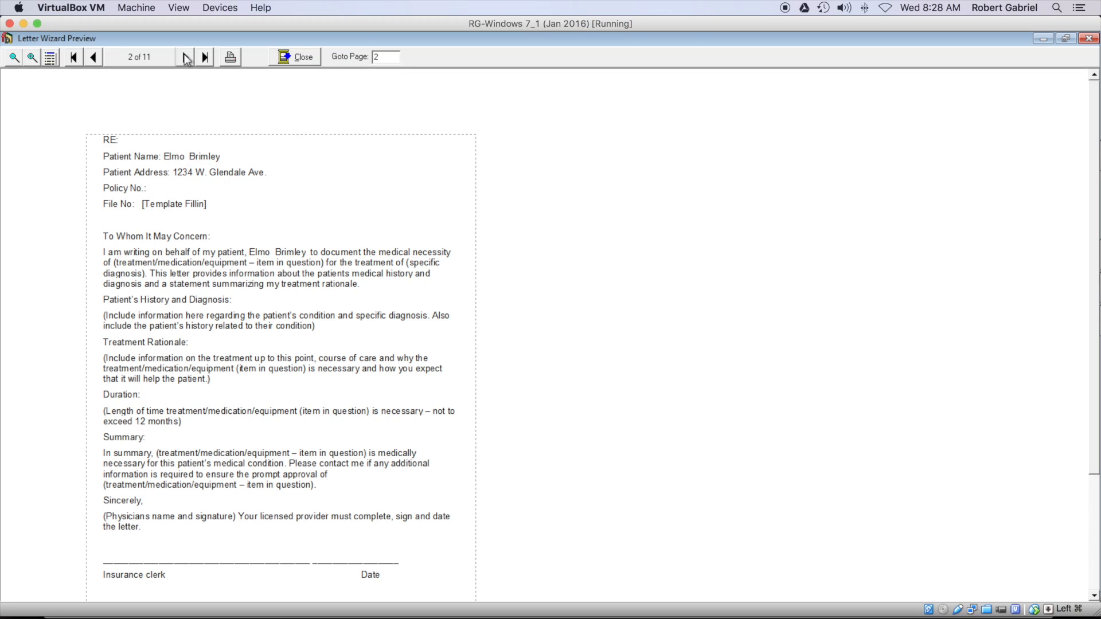
pyautogui.click(186, 57)
pyautogui.click(187, 57)
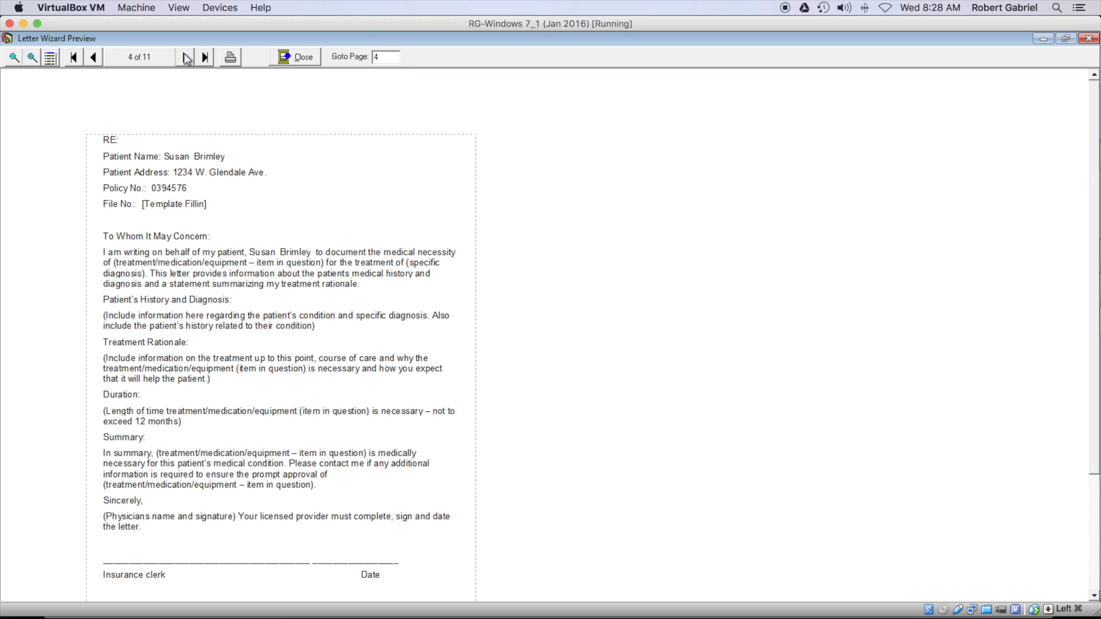
pyautogui.click(186, 58)
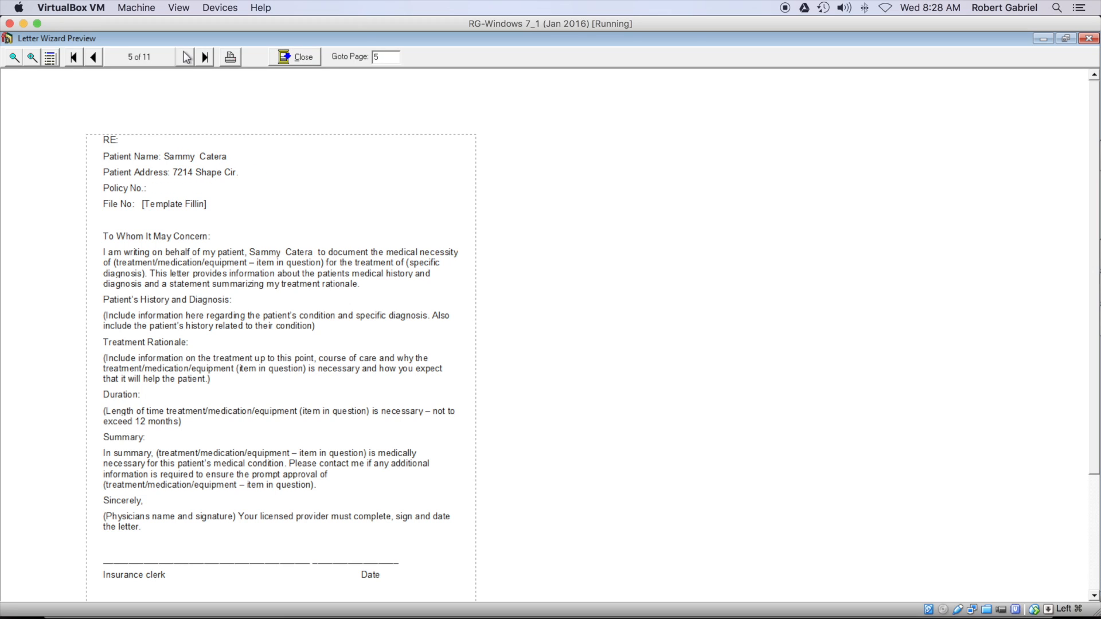
pyautogui.click(186, 57)
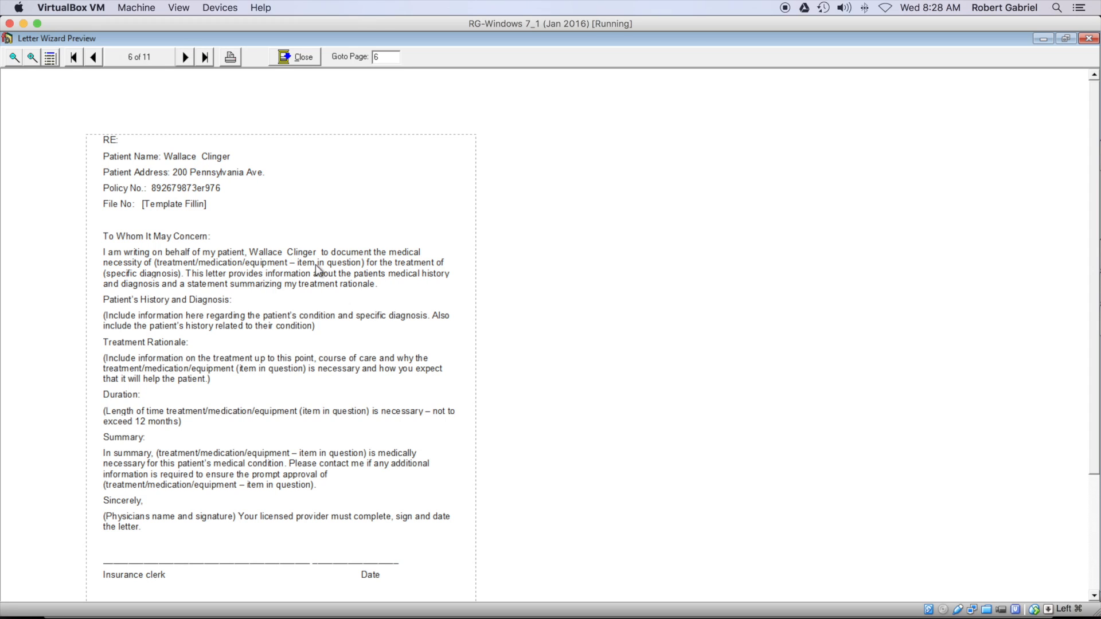
pyautogui.click(186, 57)
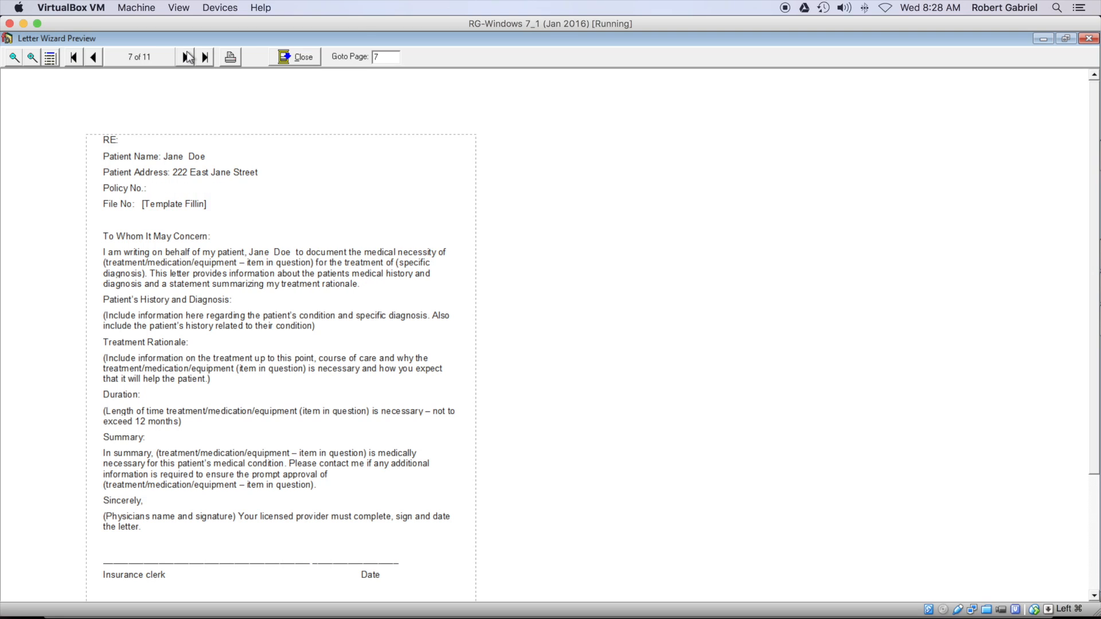
pyautogui.click(186, 57)
pyautogui.click(302, 57)
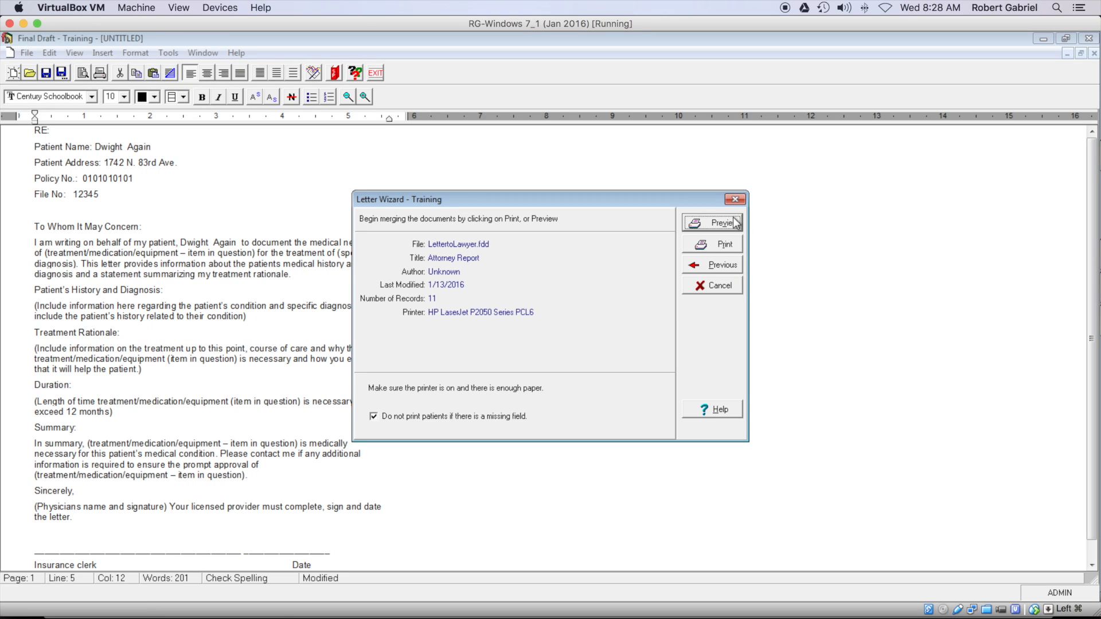
pyautogui.click(734, 199)
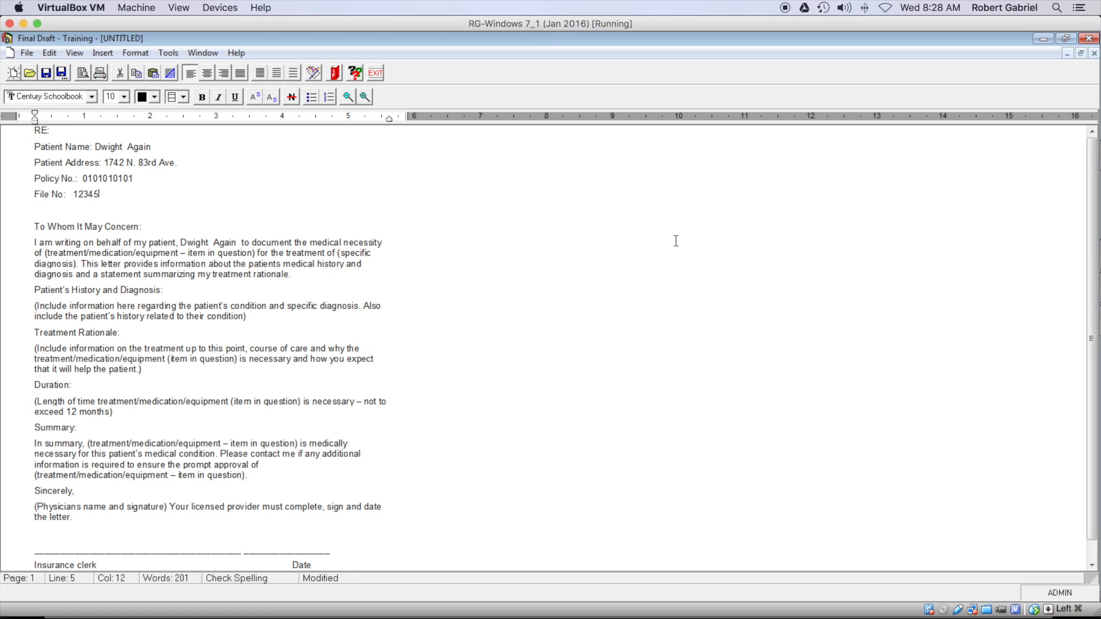